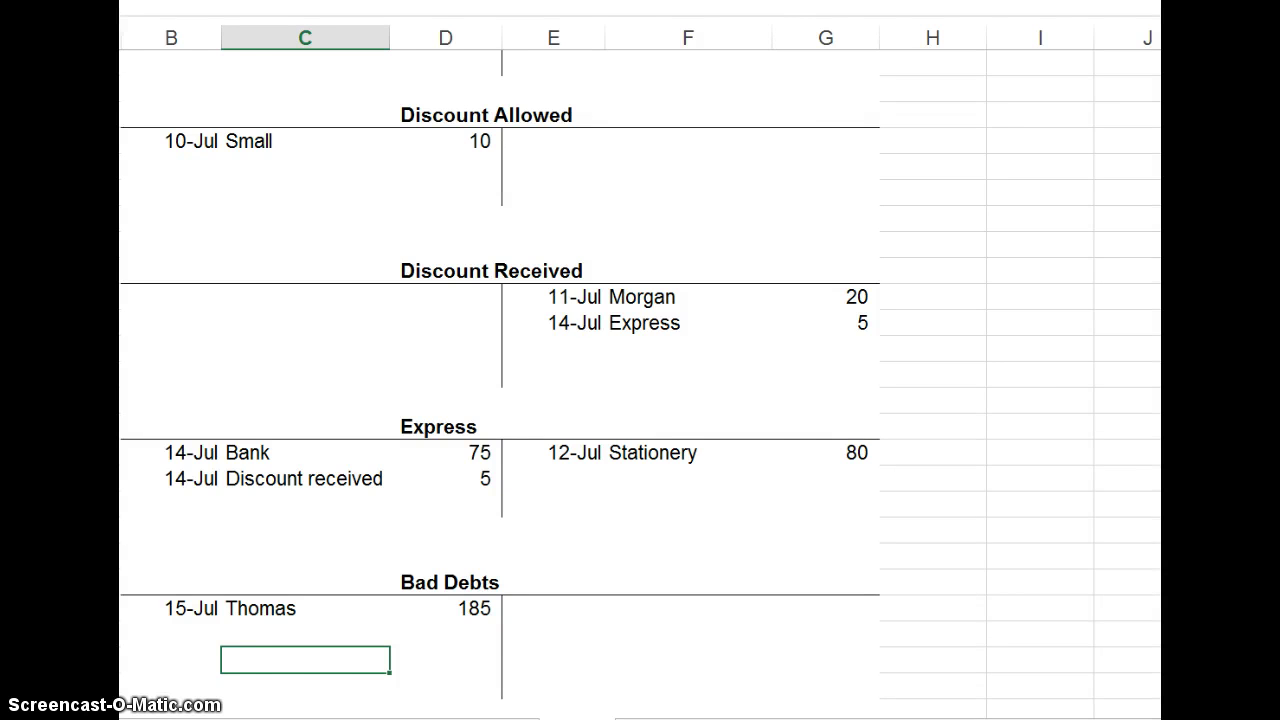
Step: Give the Bank debit and credit total cells a Top and Double Bottom Border
key(alt+Tab)
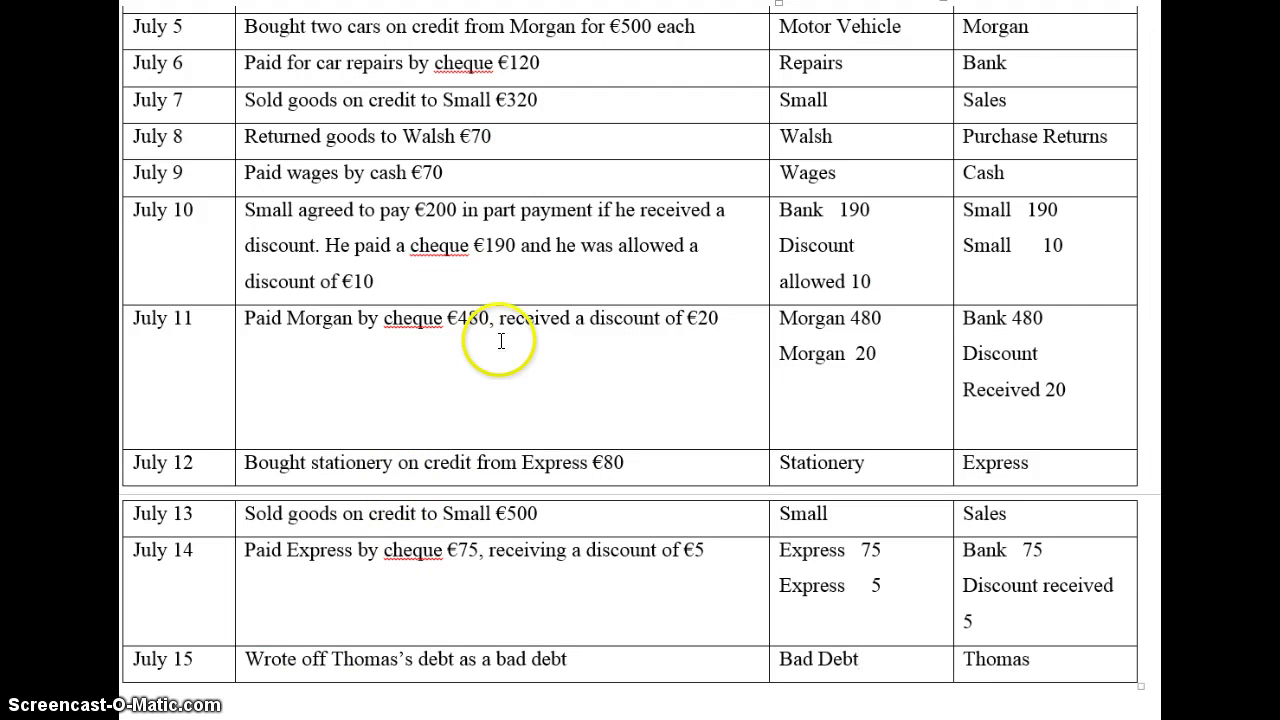
scroll(500, 341, up, 5)
scroll(501, 321, up, 1)
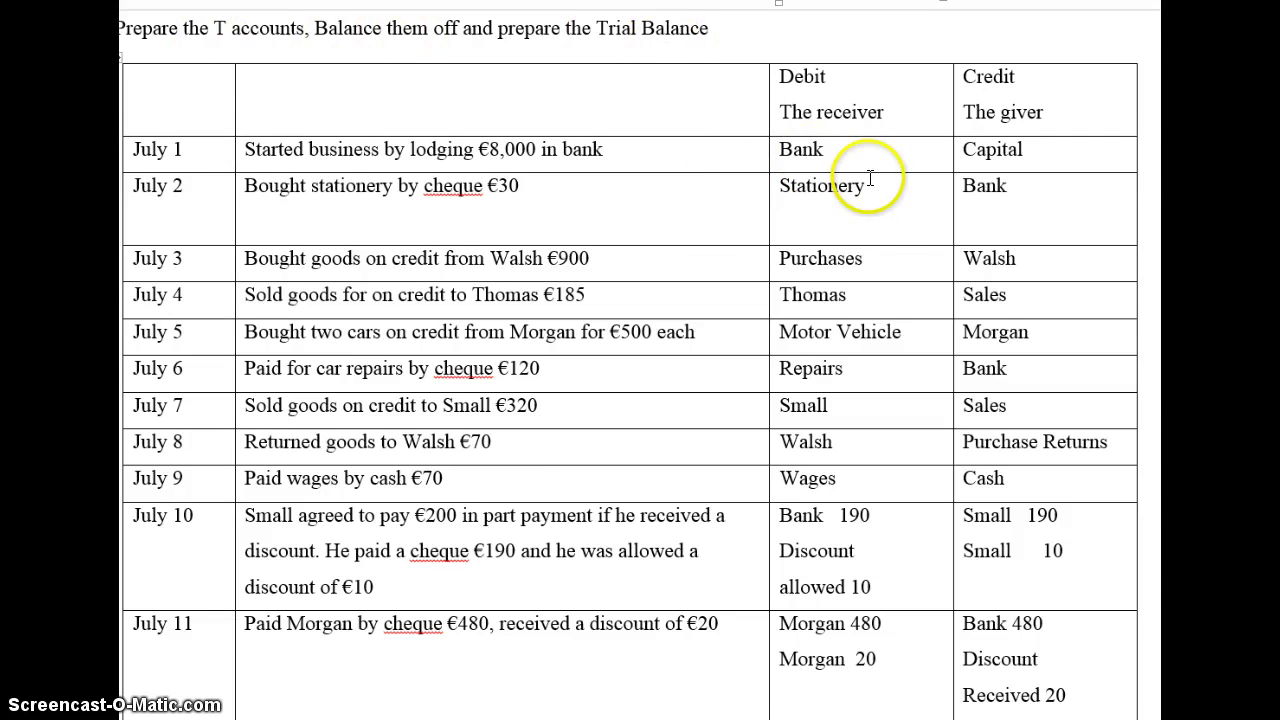
scroll(840, 140, down, 2)
scroll(851, 60, up, 1)
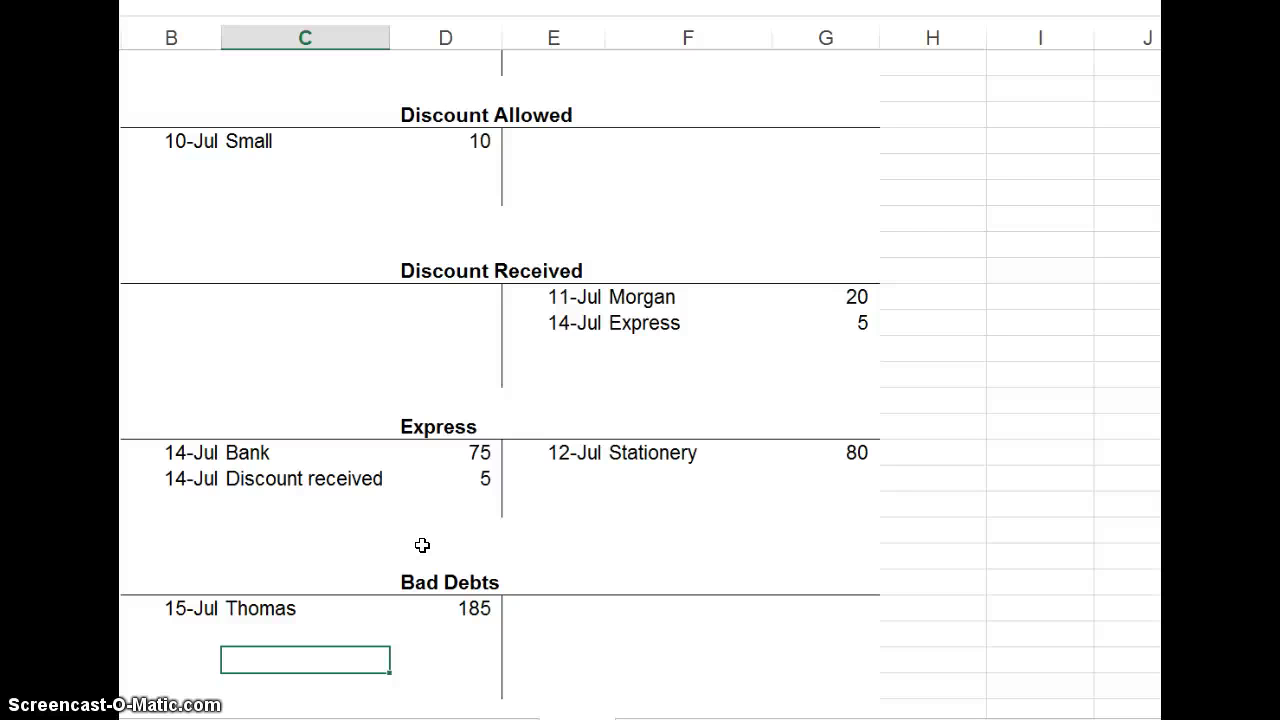
key(ctrl+Home)
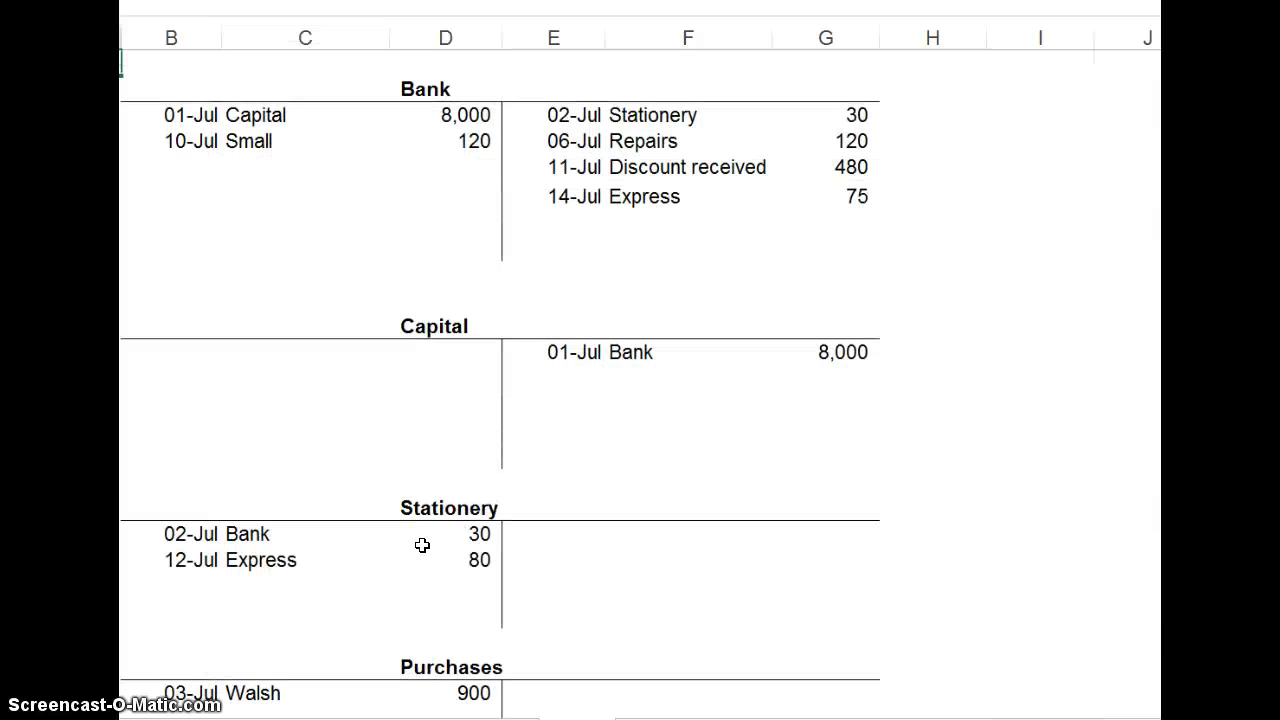
click(450, 247)
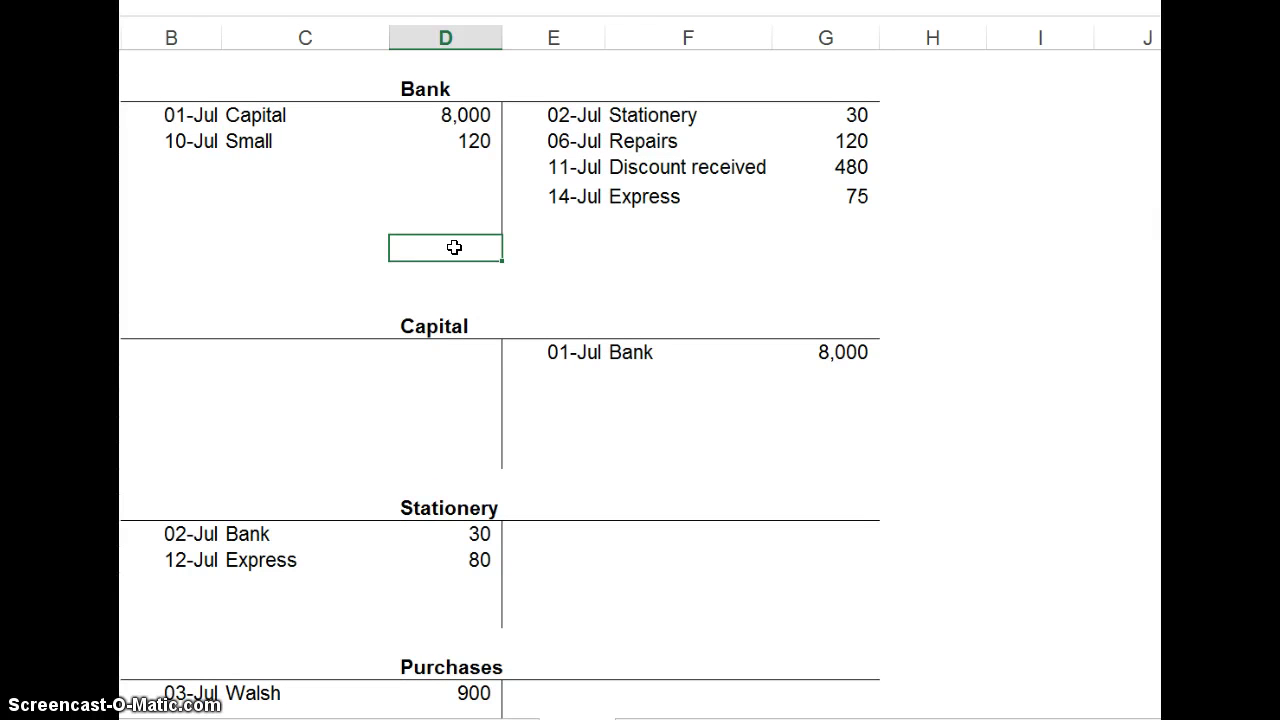
ctrl+click(850, 243)
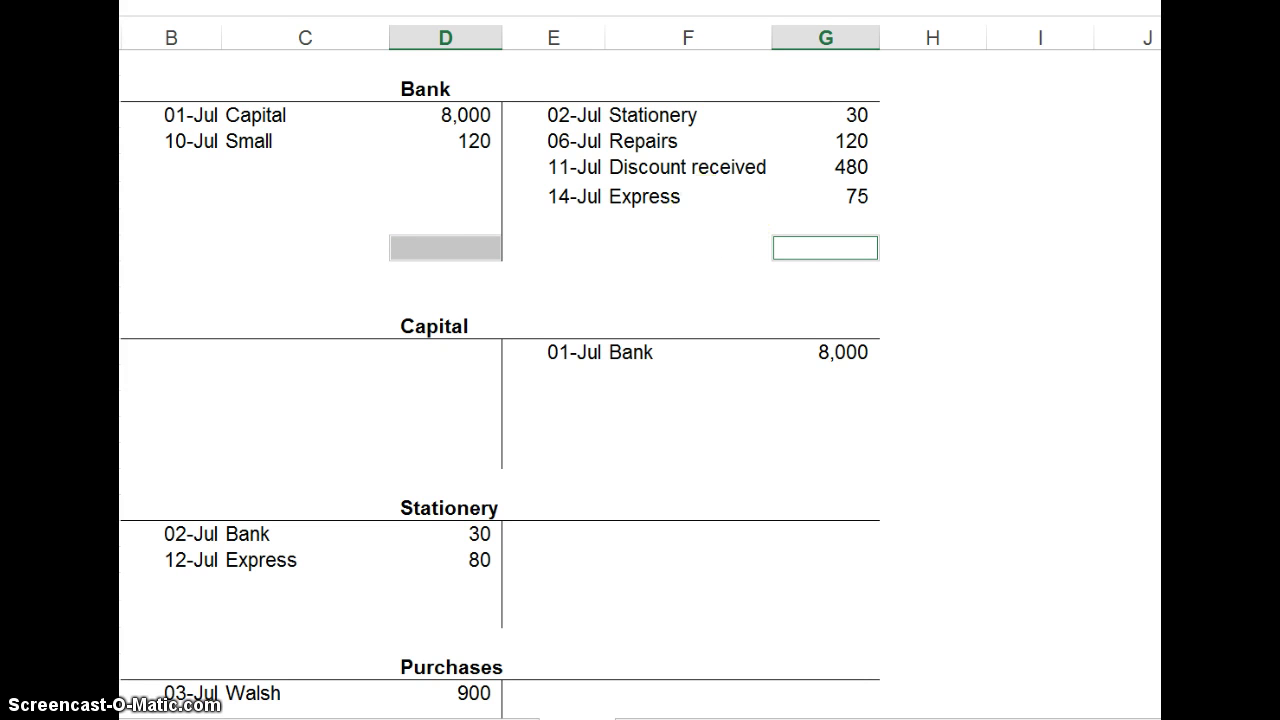
key(alt+h)
key(b)
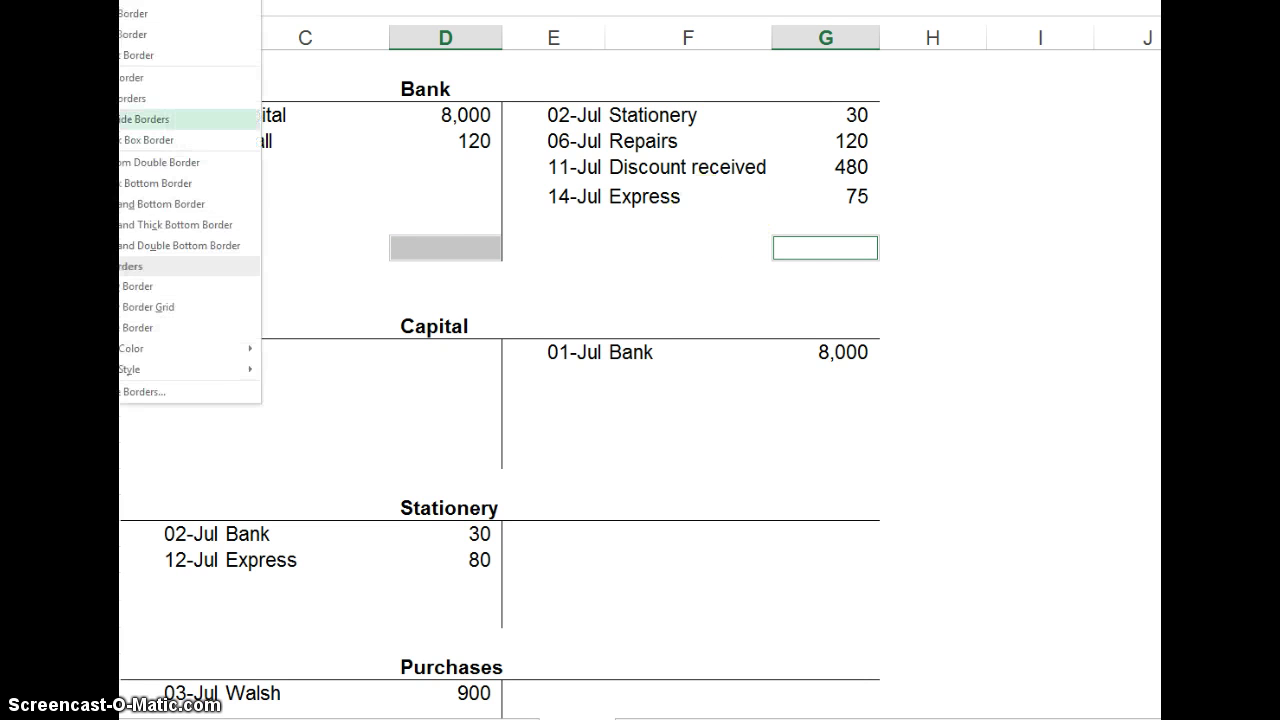
key(Return)
click(545, 300)
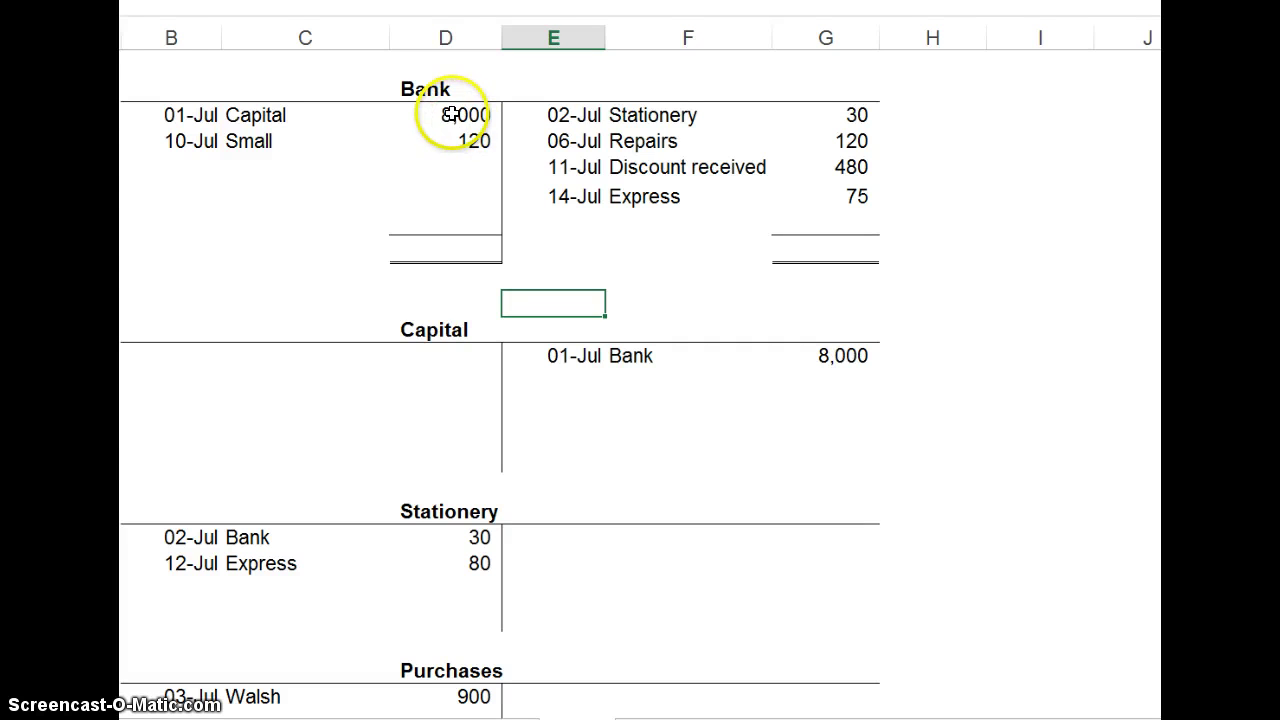
Step: AutoSum the Bank sides to 8,120 and 705, and add the 7,415 balance below the debit total
drag(452, 114, 451, 195)
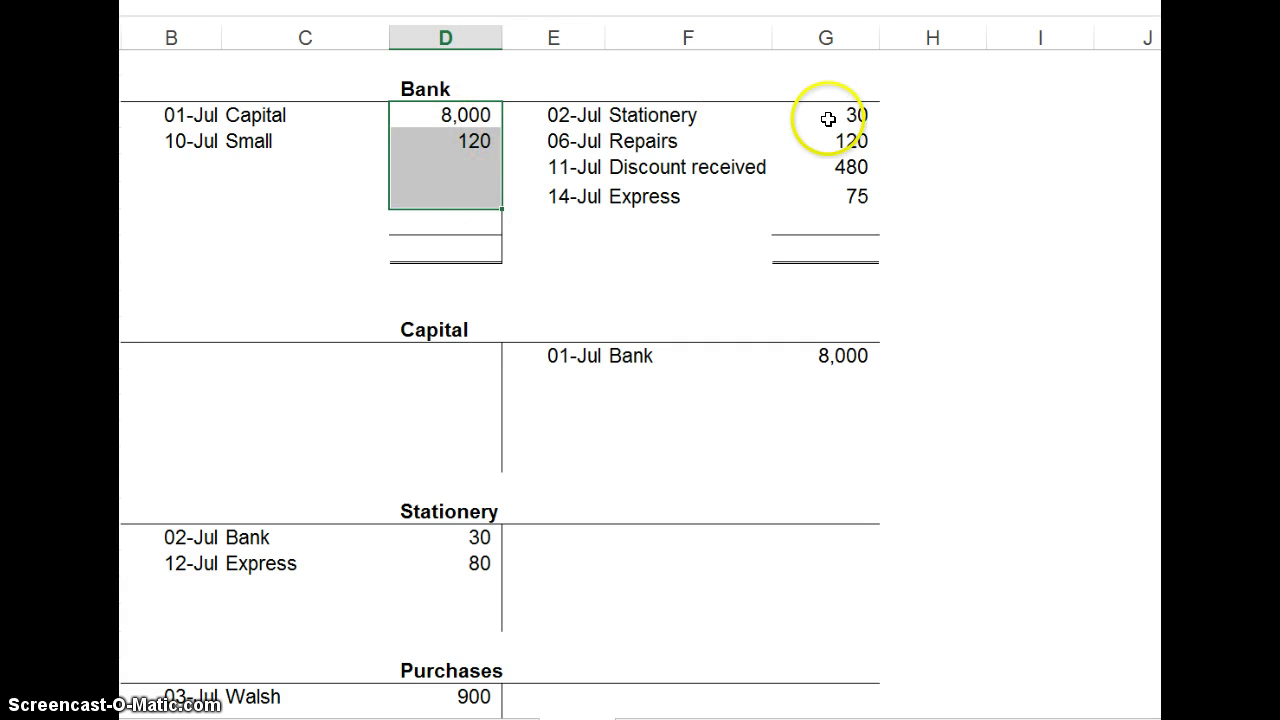
click(470, 249)
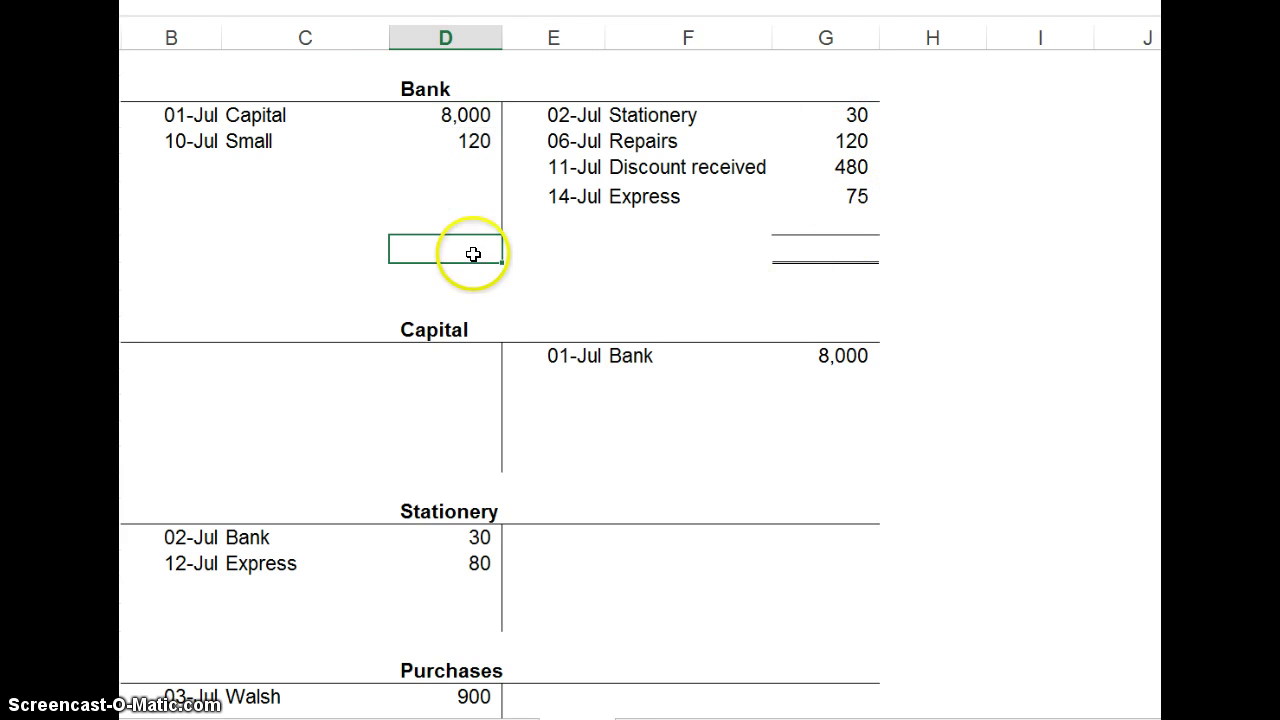
key(alt+equal)
key(Return)
click(843, 247)
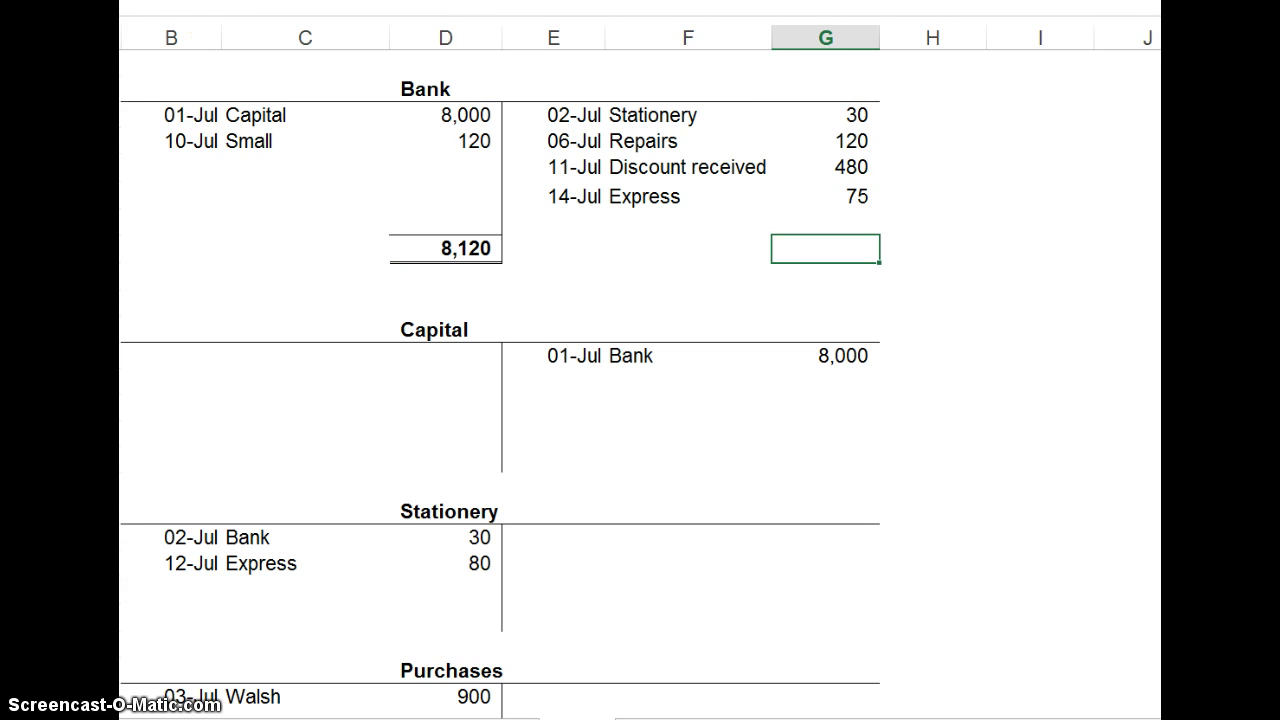
key(alt+equal)
key(Return)
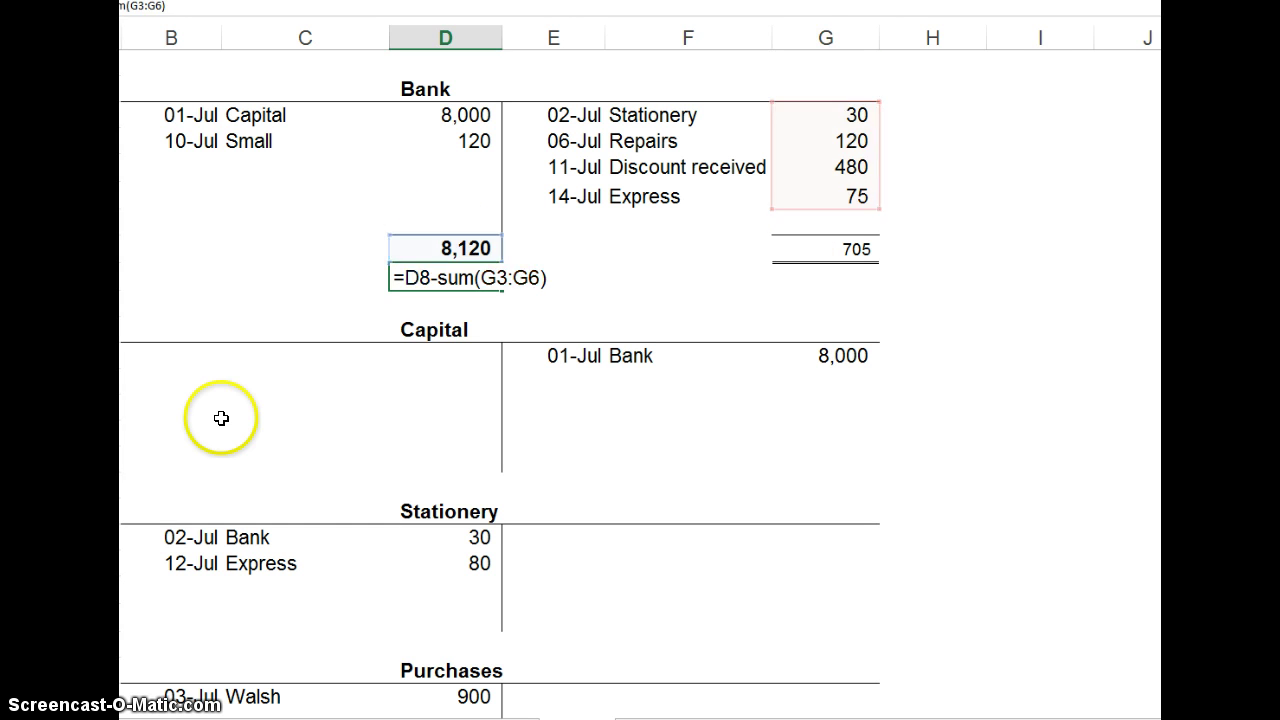
key(Return)
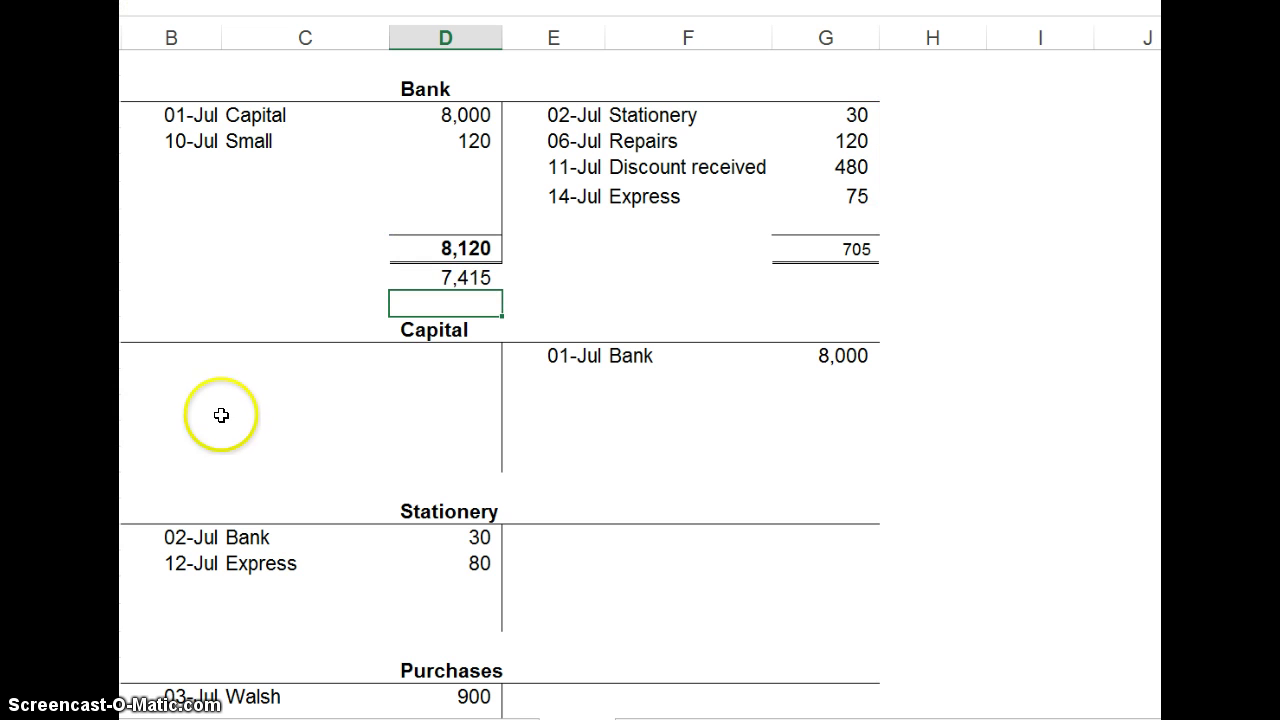
Step: Confirm in Calculator that 8000 + 120 − 30 − 120 − 480 − 75 equals 7415
key(alt+Tab)
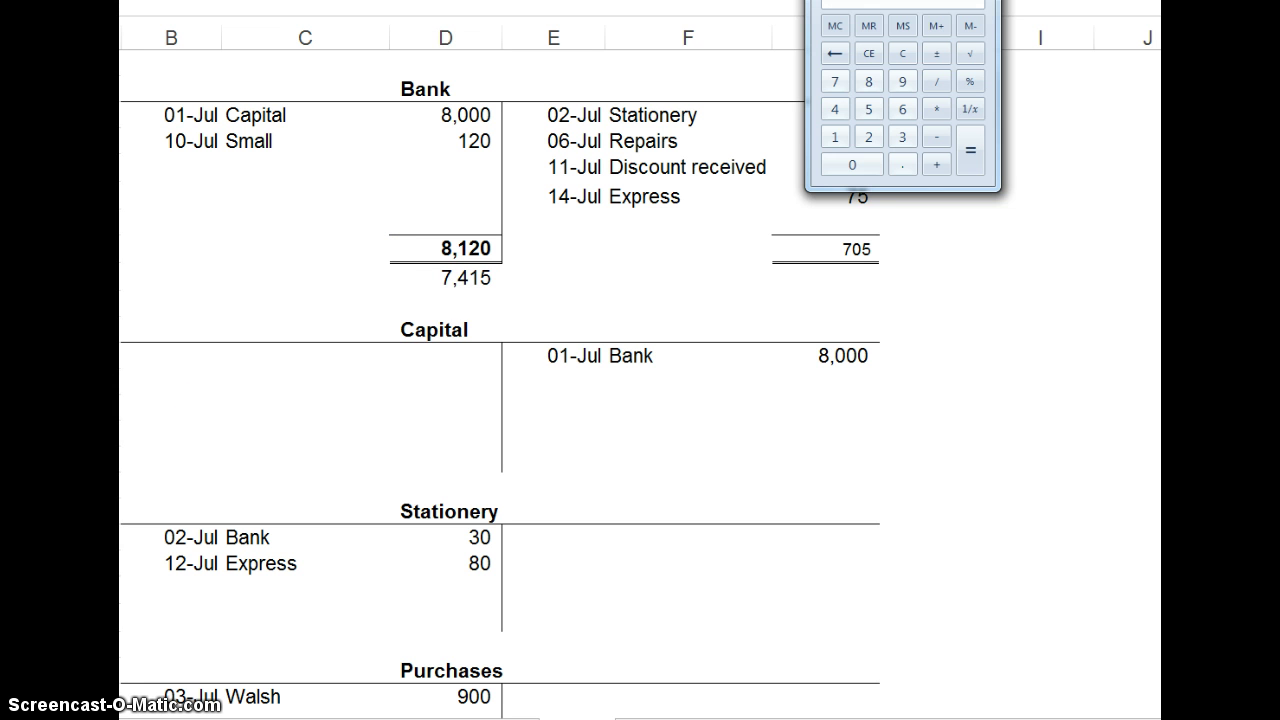
drag(900, 0, 1005, 85)
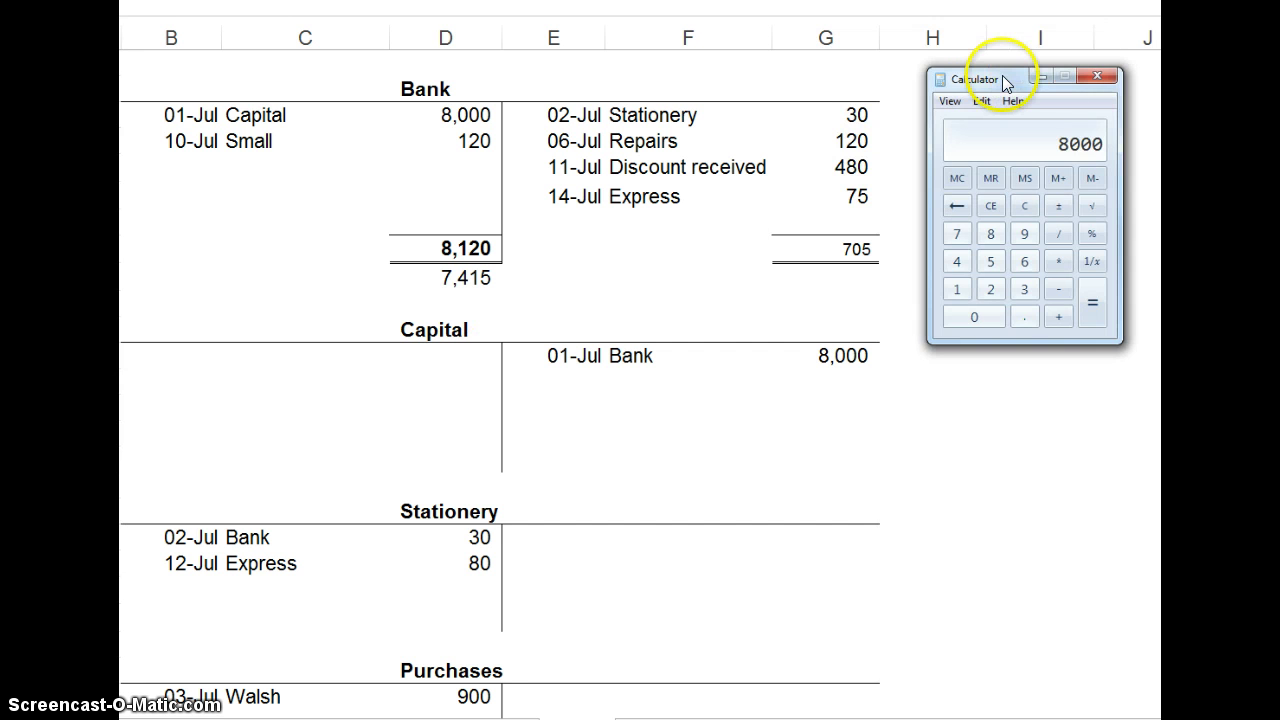
text(+120)
key(Return)
text(-30-120-480-75)
key(Return)
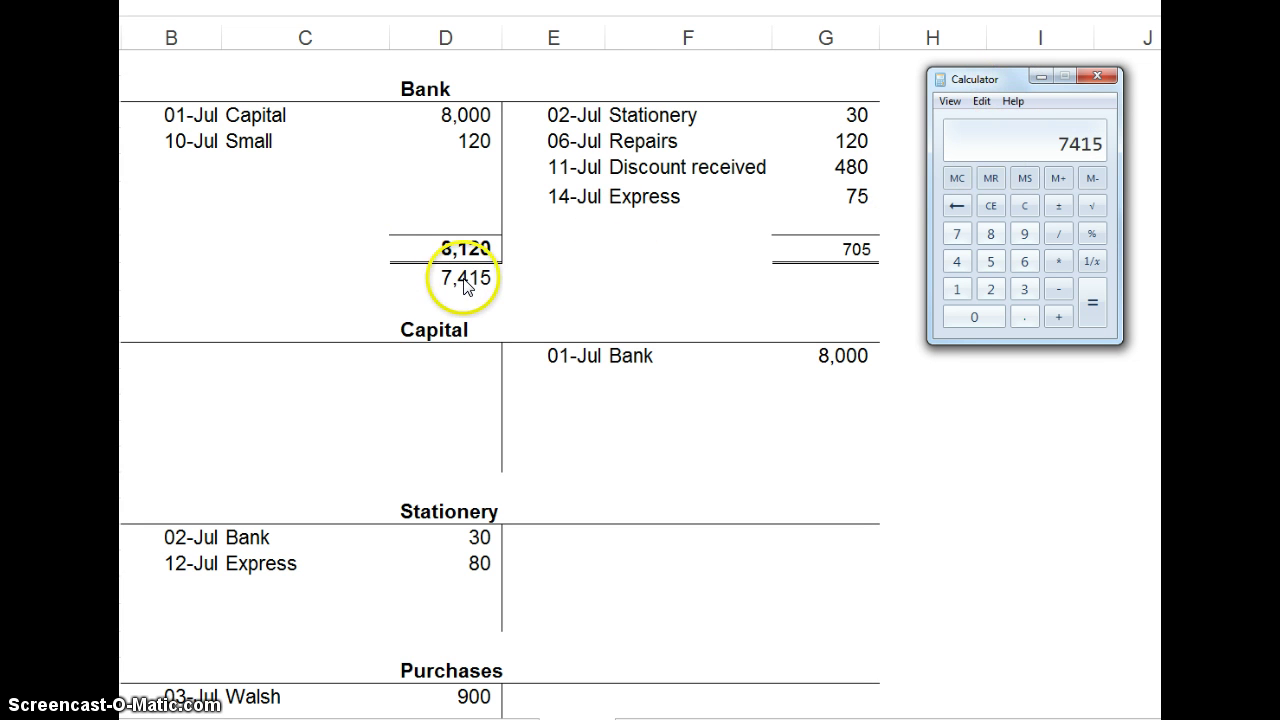
click(254, 280)
Step: Label the 7,415 Bank balance as 31/7 Balance b/d
click(249, 279)
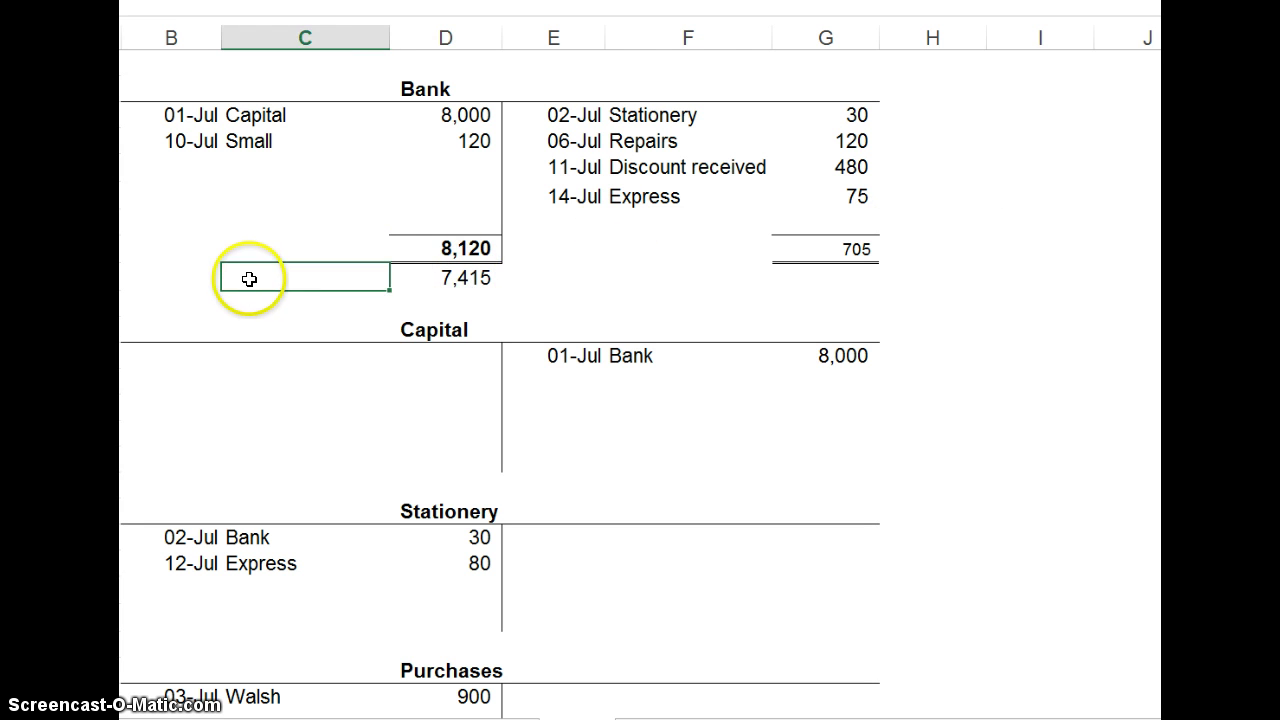
text(Balance b/d)
key(Return)
click(177, 275)
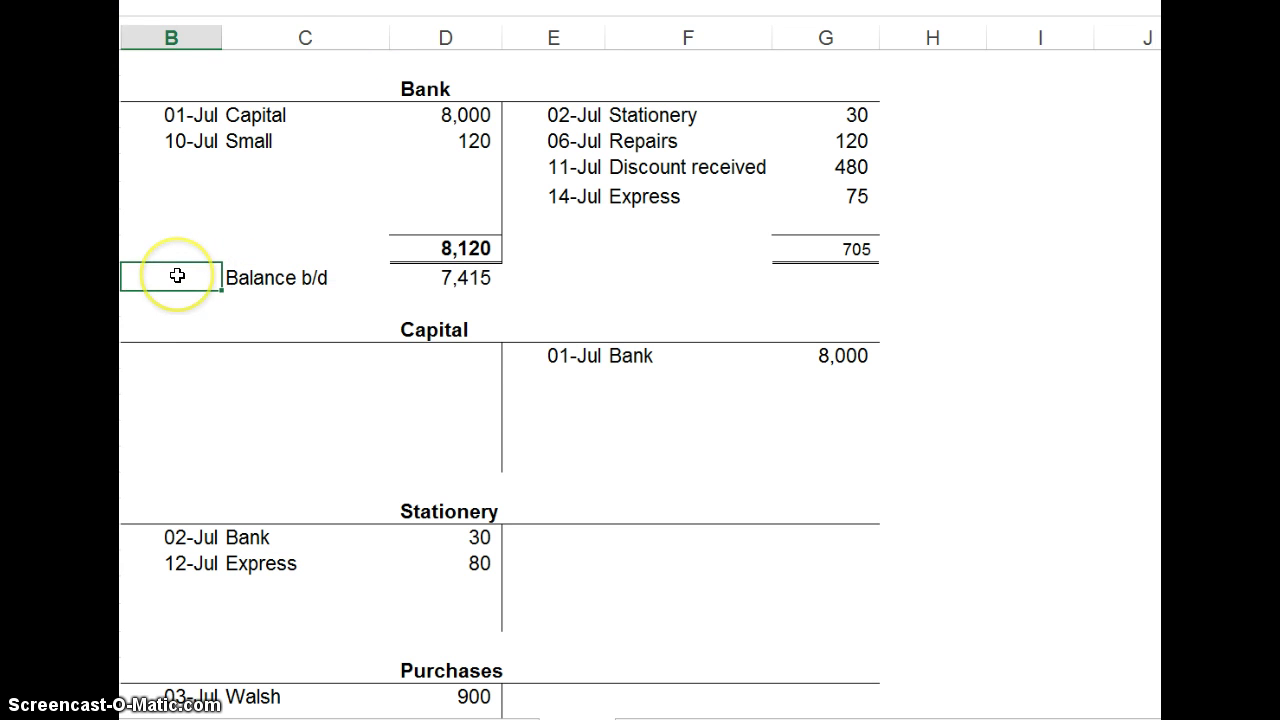
text(31/7)
key(Return)
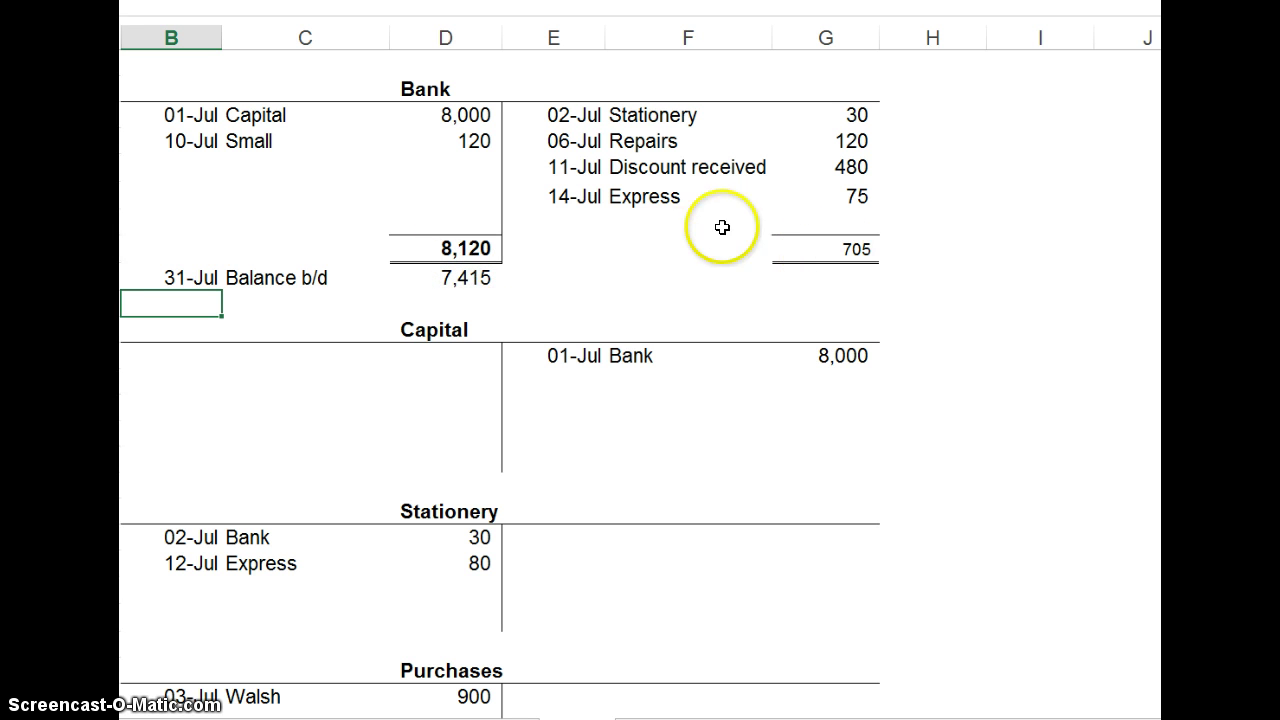
Step: Enter balance c/d 7415 on the Bank credit side and verify both totals read 8,120
click(658, 222)
text(bal)
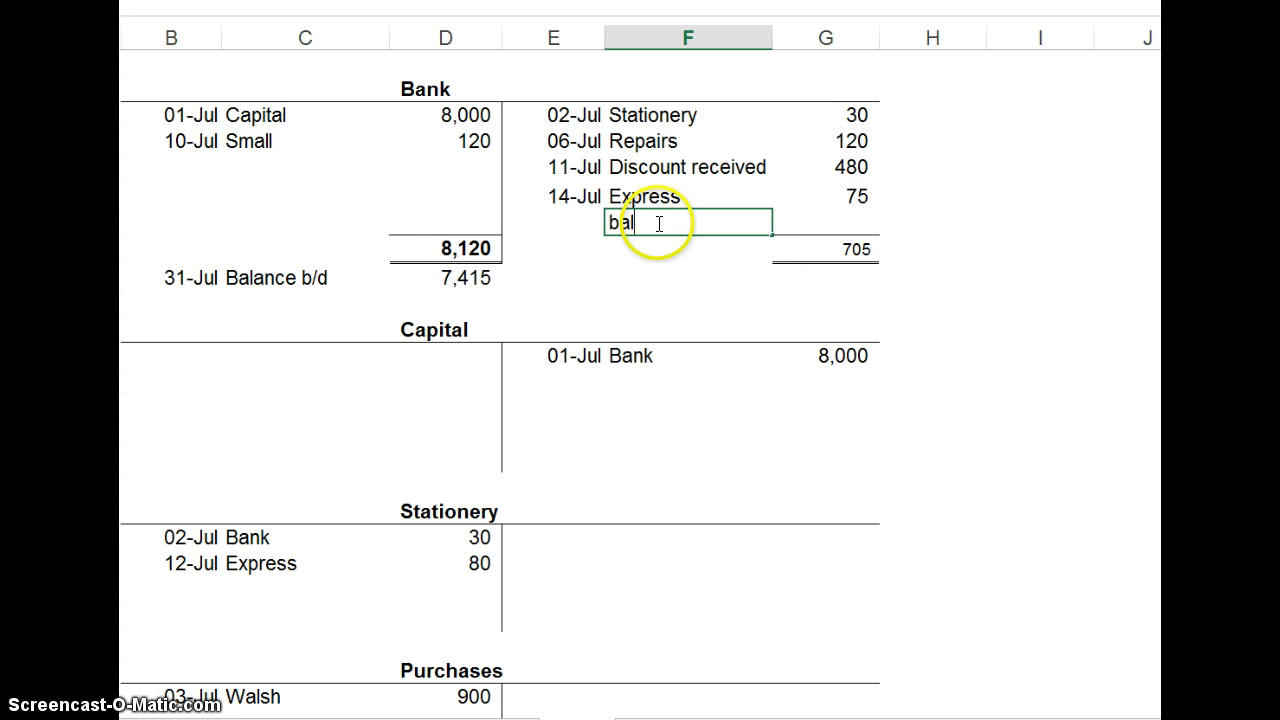
text(ance c/d)
key(Tab)
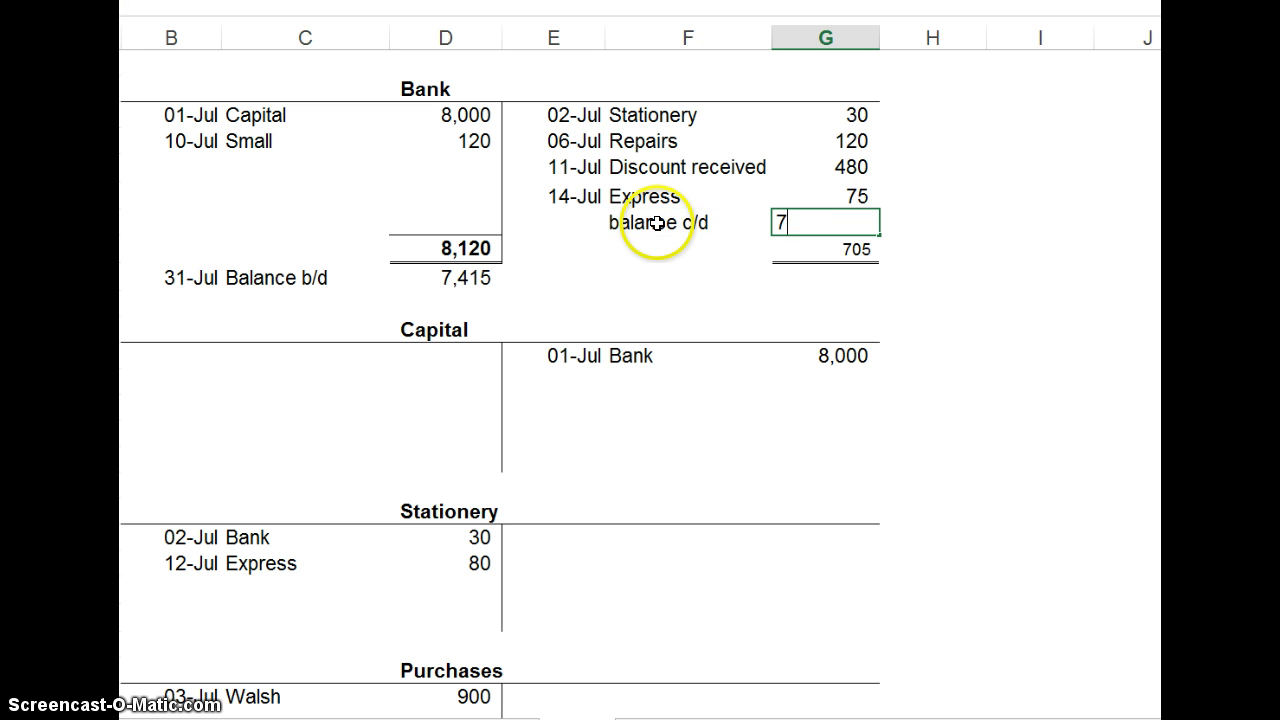
text(7415)
key(Return)
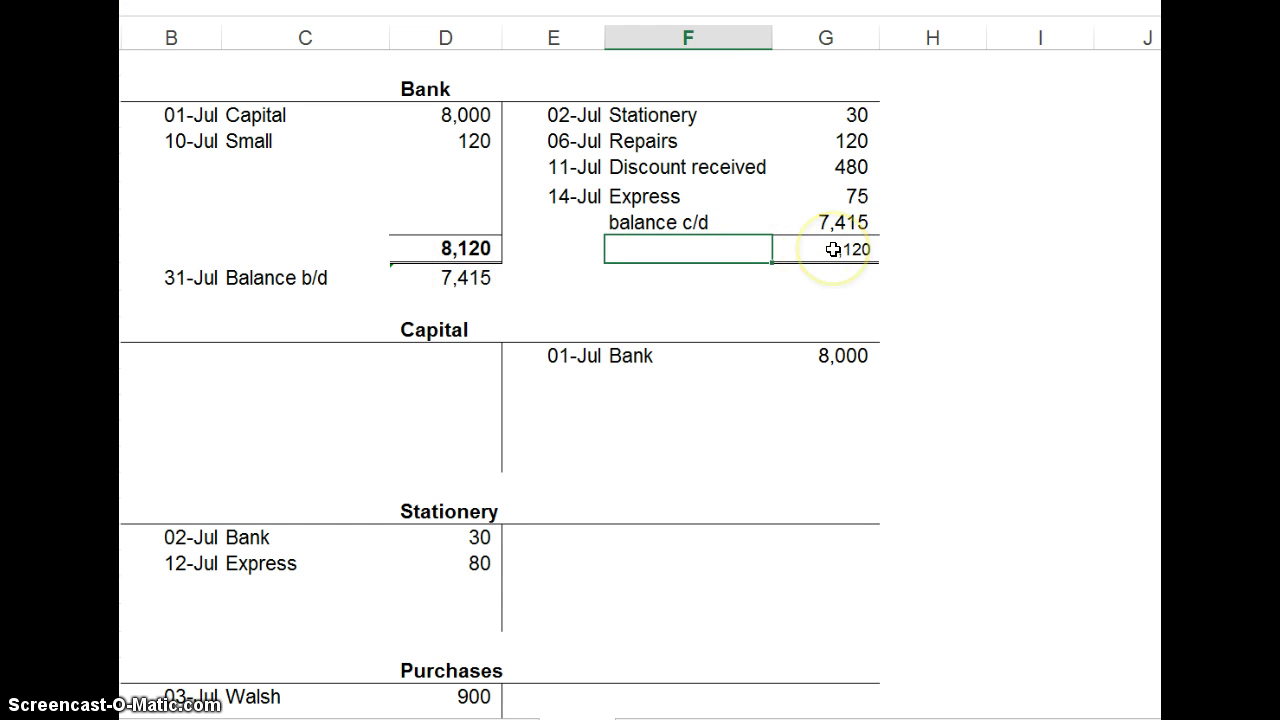
click(833, 249)
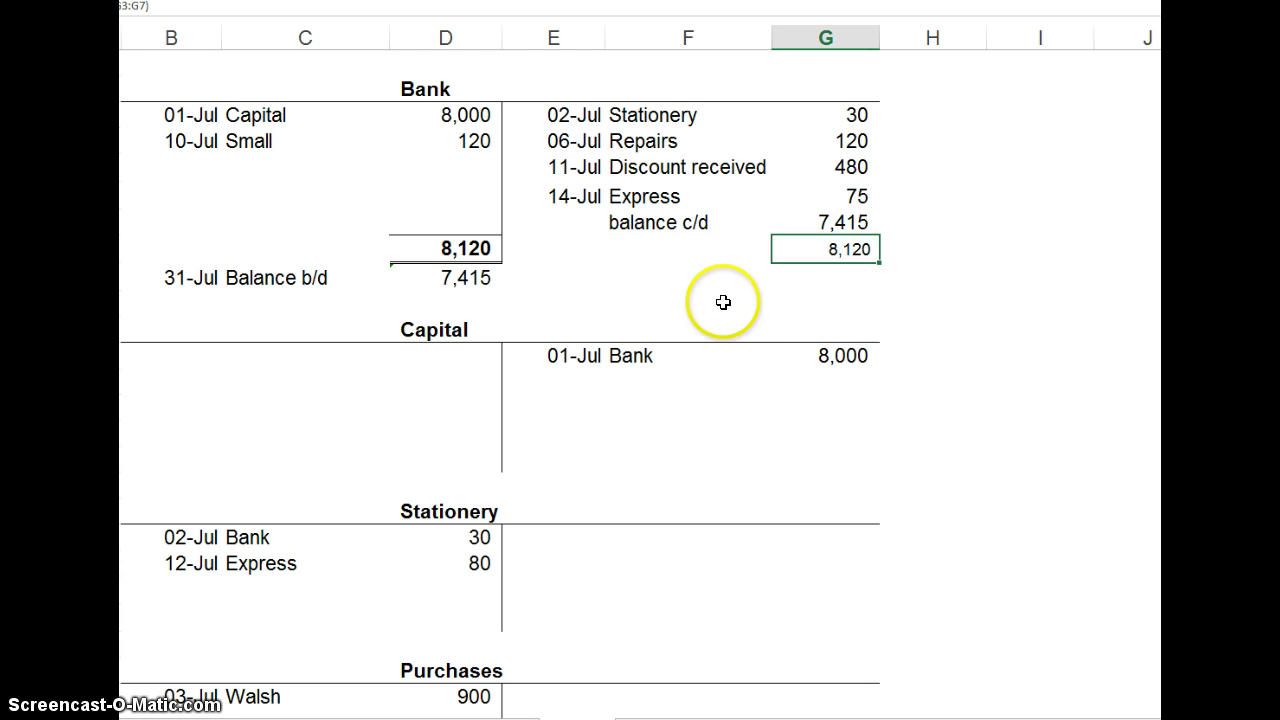
click(430, 276)
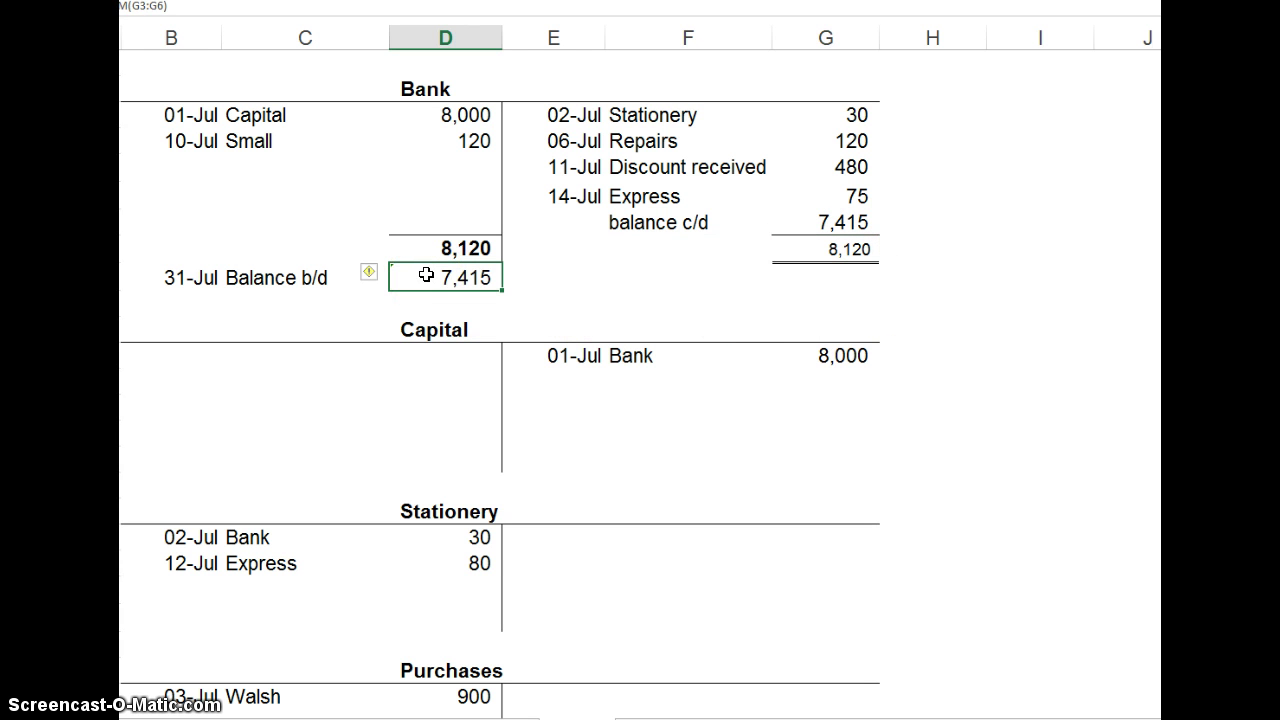
click(846, 410)
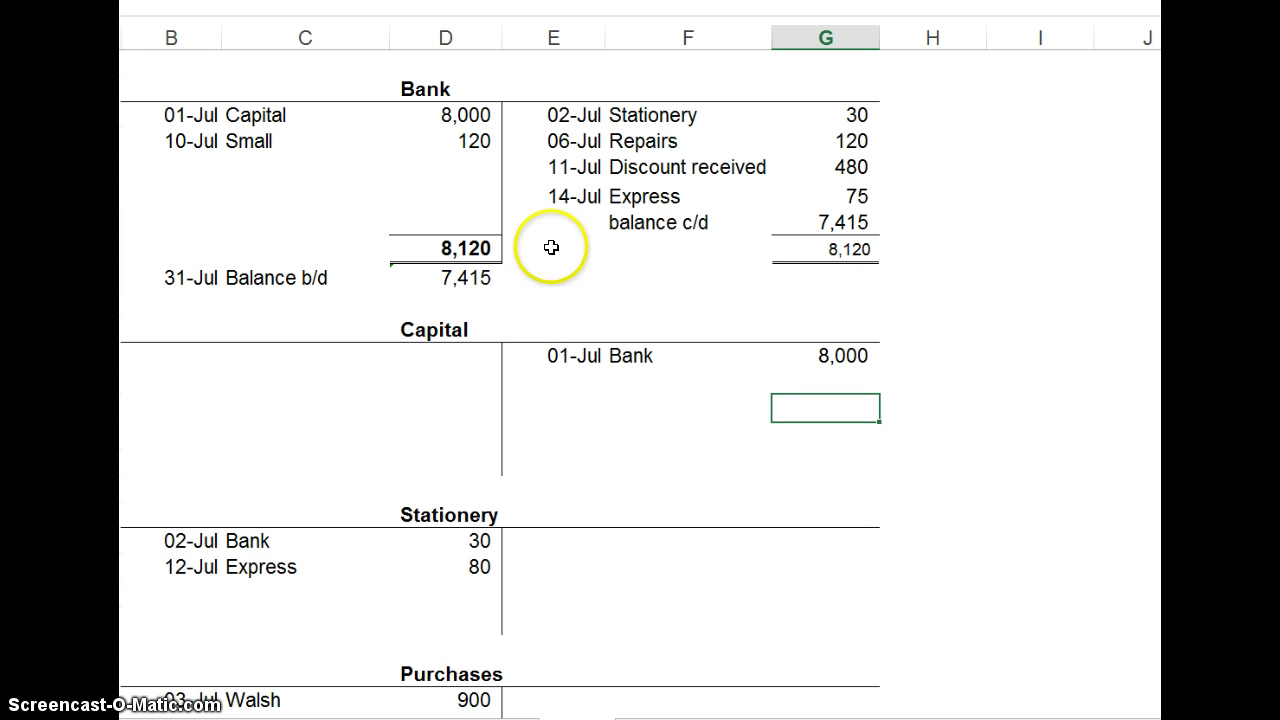
Step: Total the Capital credit side to 8,000 and bring it down with a formula linking to the total
key(alt+equal)
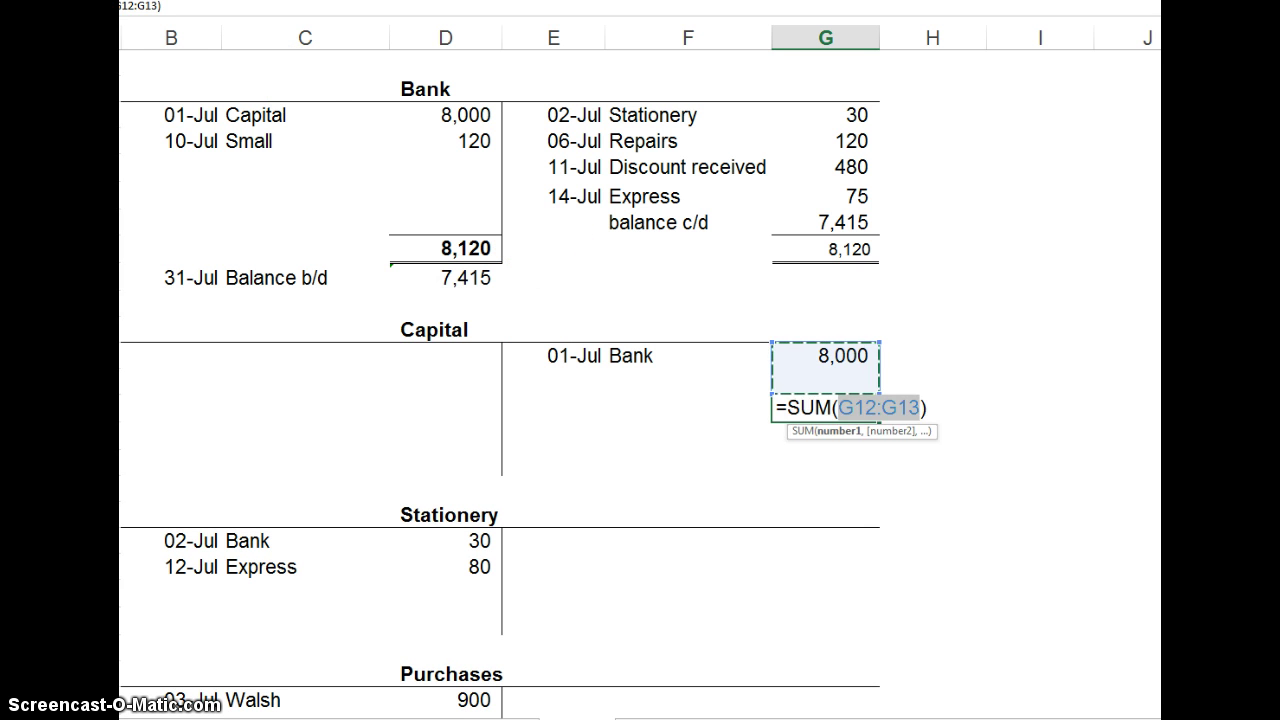
key(Return)
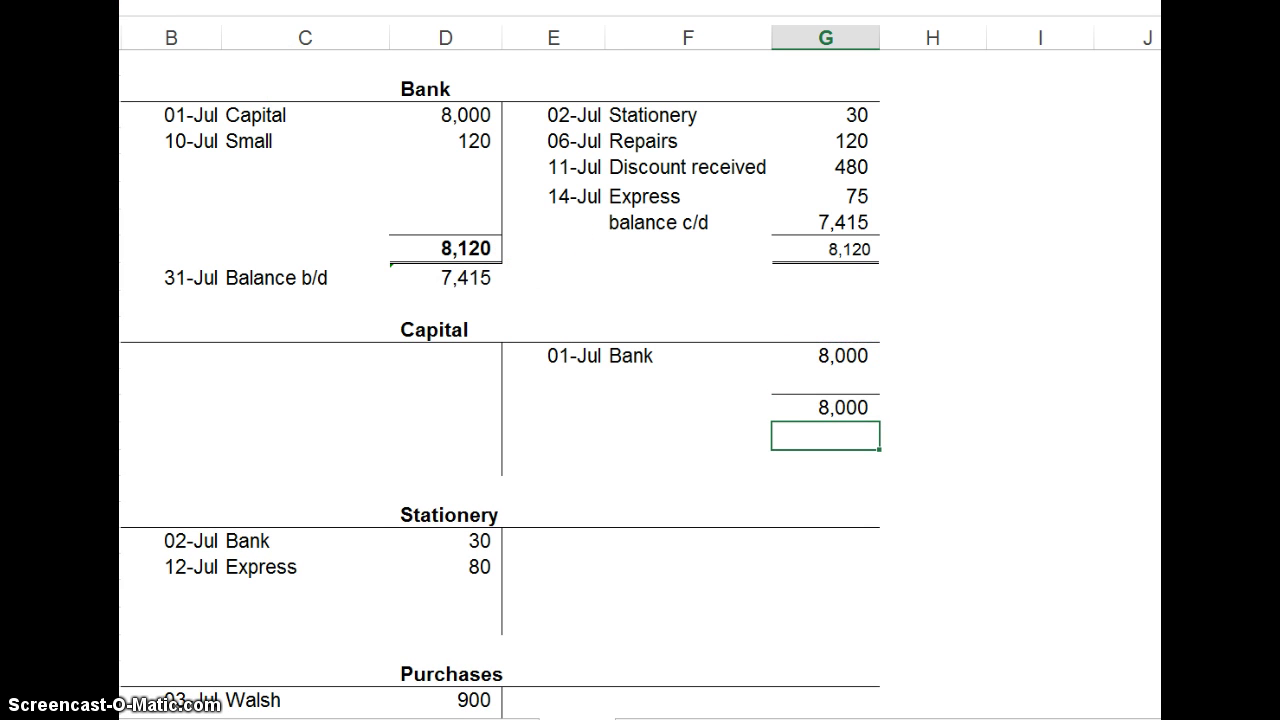
text(=)
key(Up)
key(Return)
key(Up)
Step: Label the brought-down 8,000 as 31-Jul Balance b/d
click(688, 437)
click(553, 436)
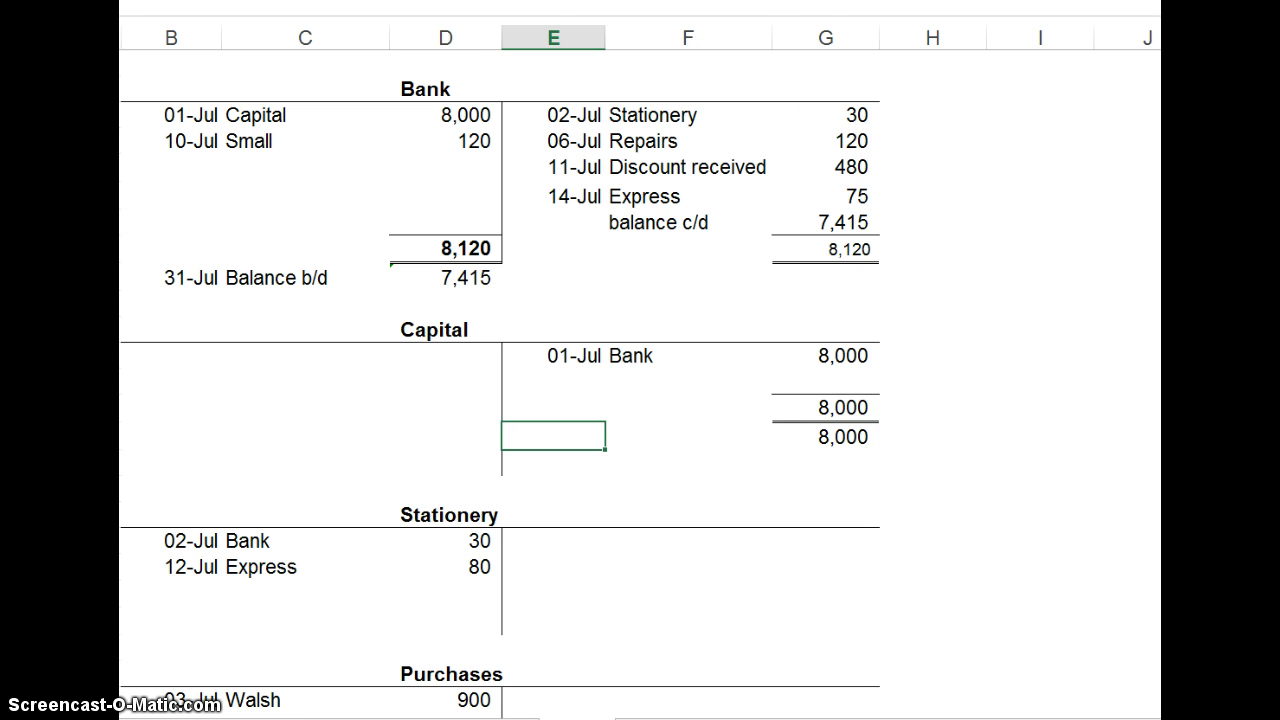
text(31-Jul)
key(Tab)
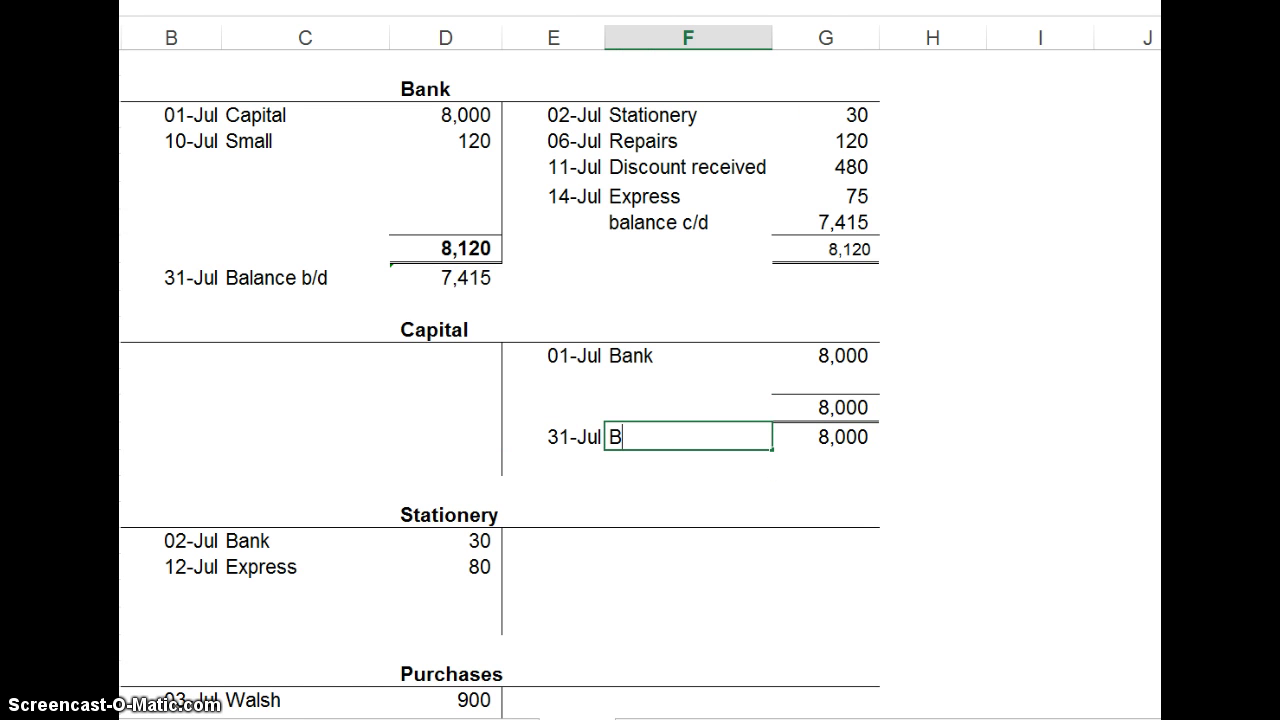
text(Balance b/d)
key(Return)
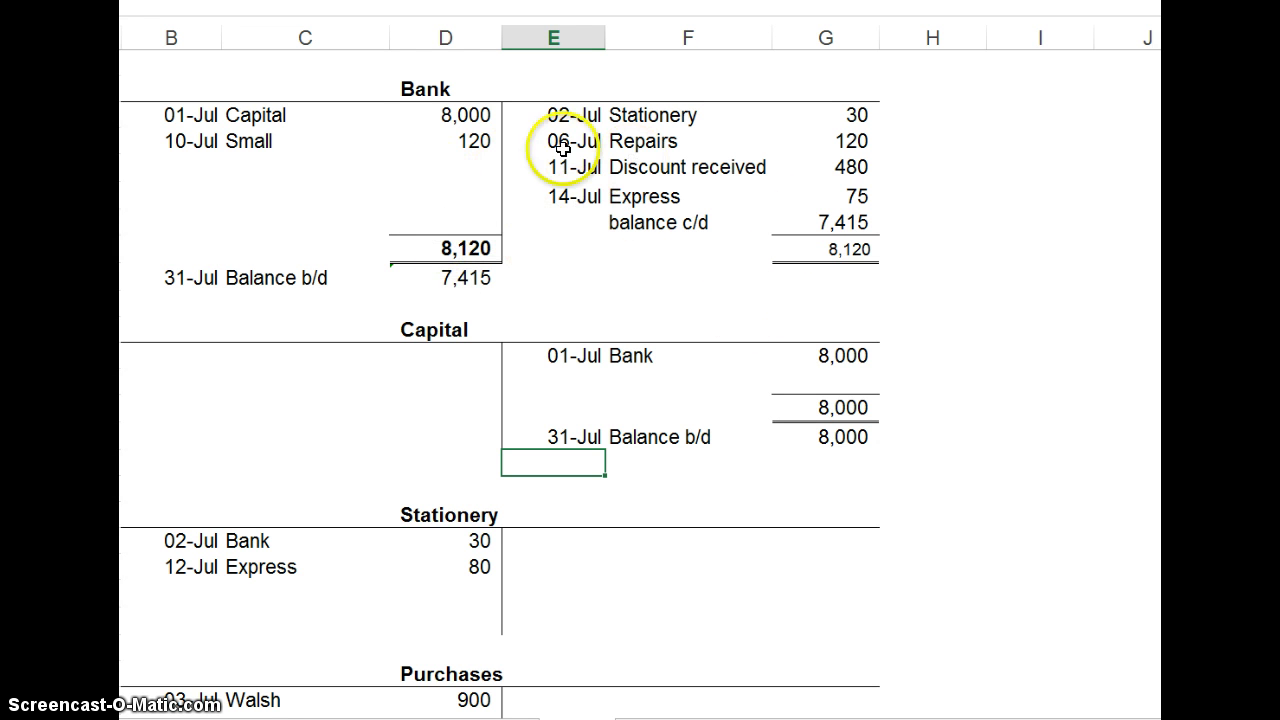
Step: Total Stationery to 110 and bring down a 31/7 Balance b/d of 110
click(467, 594)
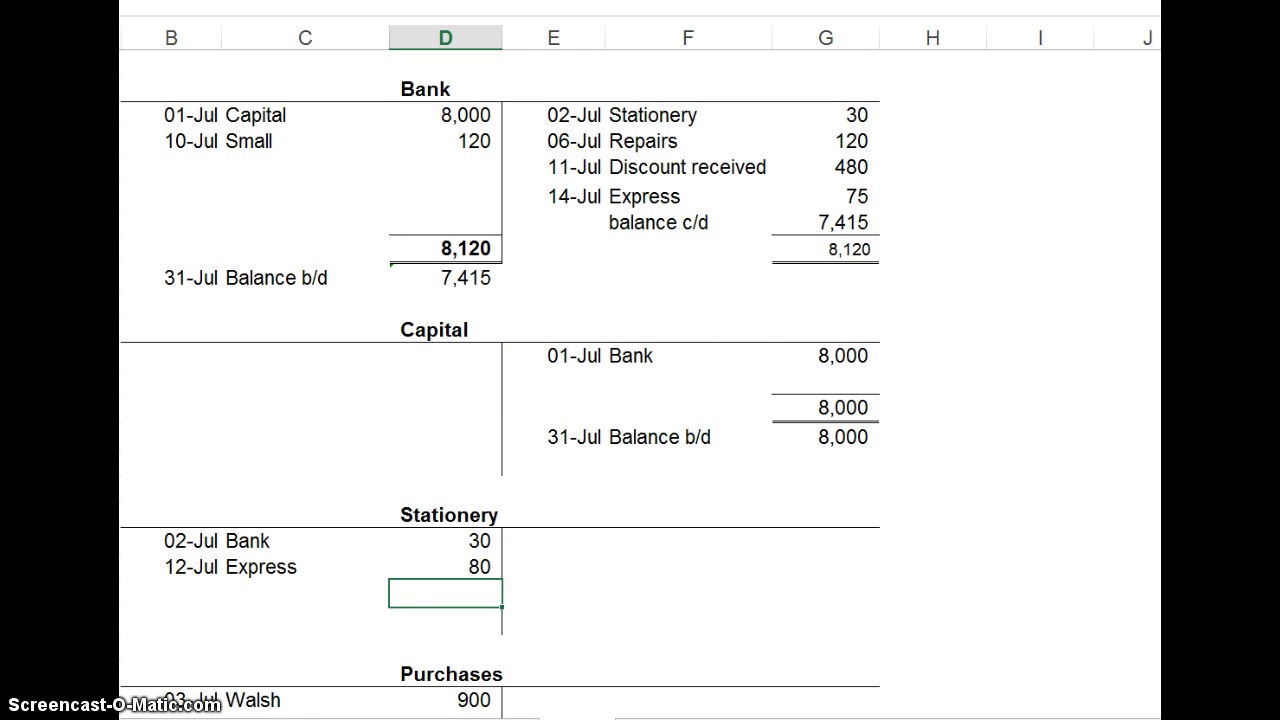
key(alt+equal)
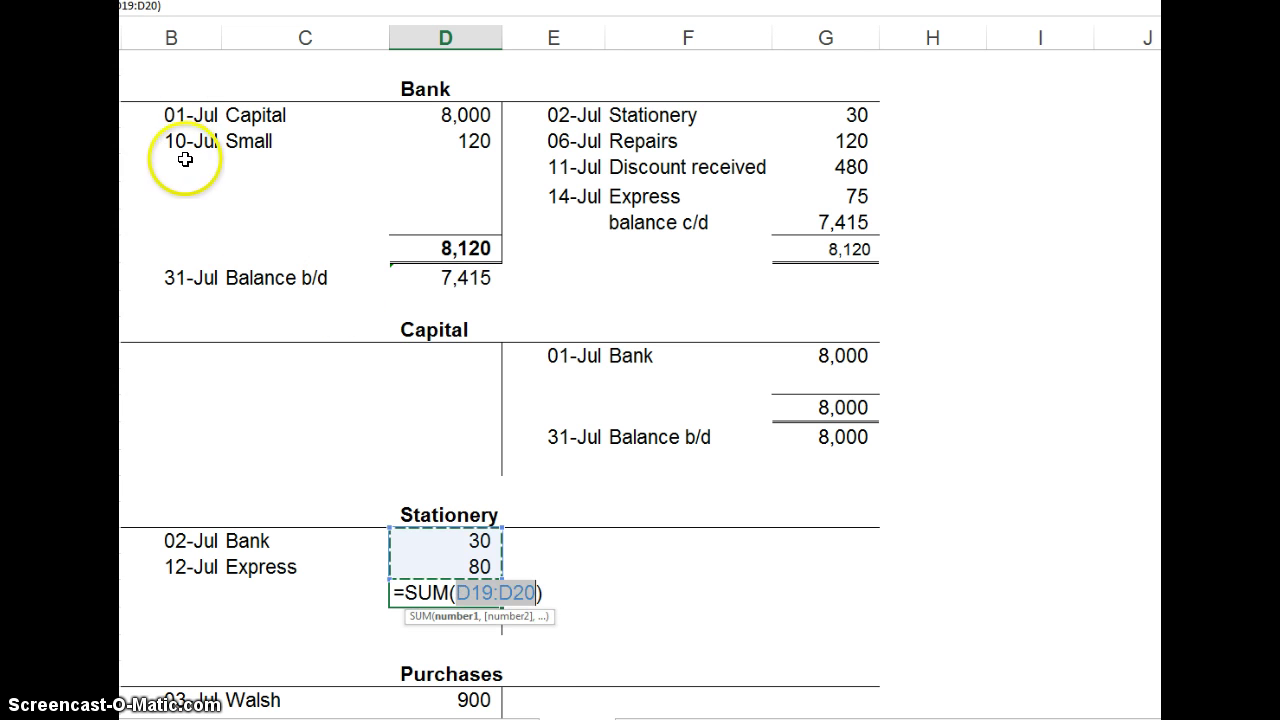
key(Return)
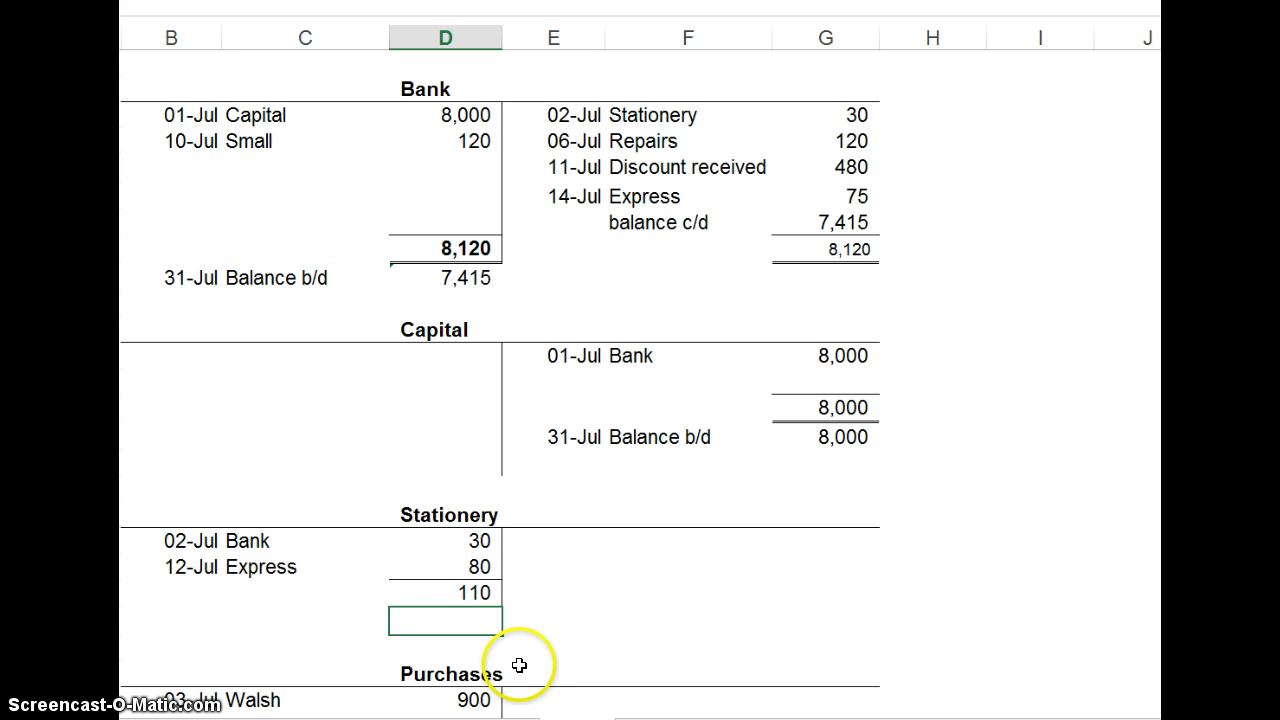
key(Left)
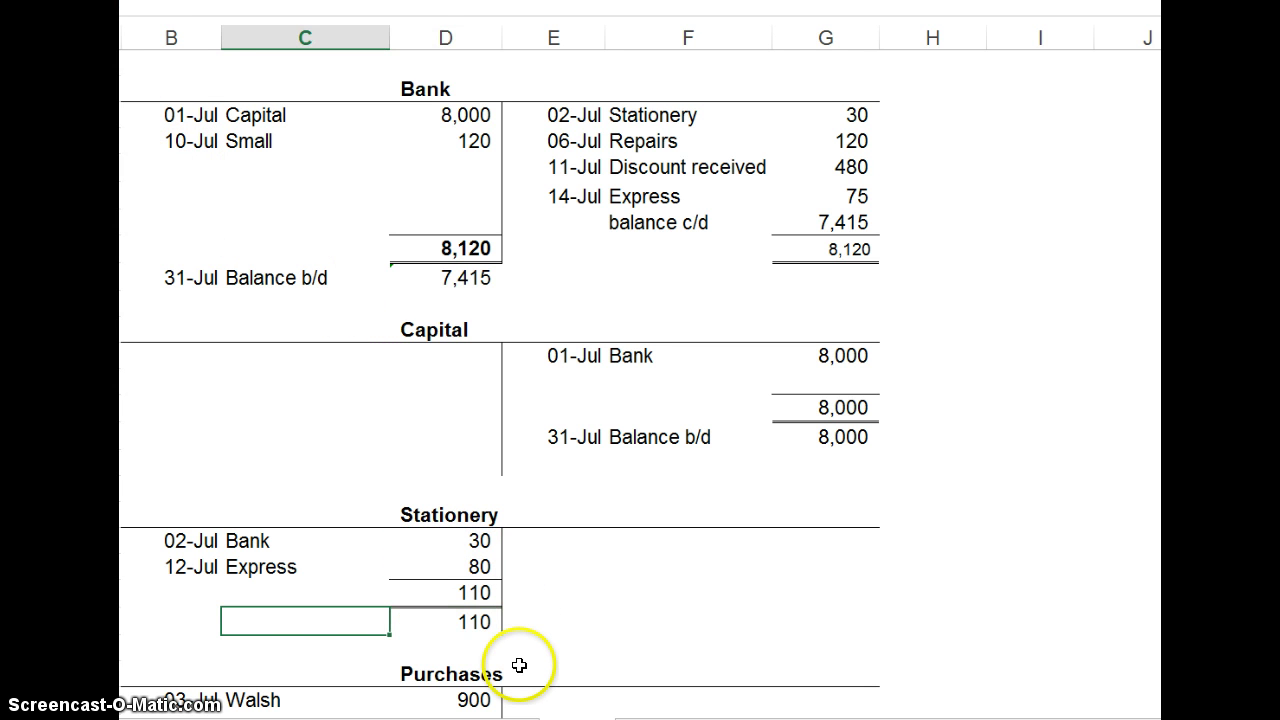
key(Left)
text(31/7)
key(Tab)
text(Bal)
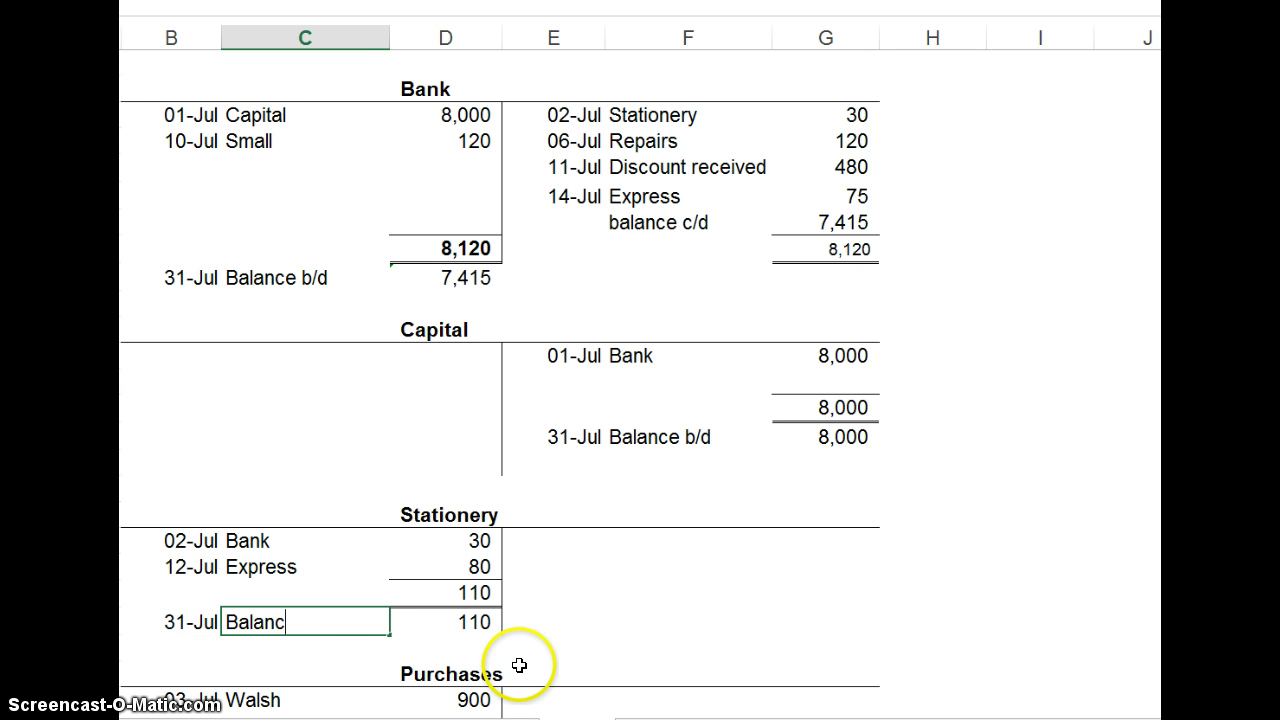
text(ance b/d)
key(Return)
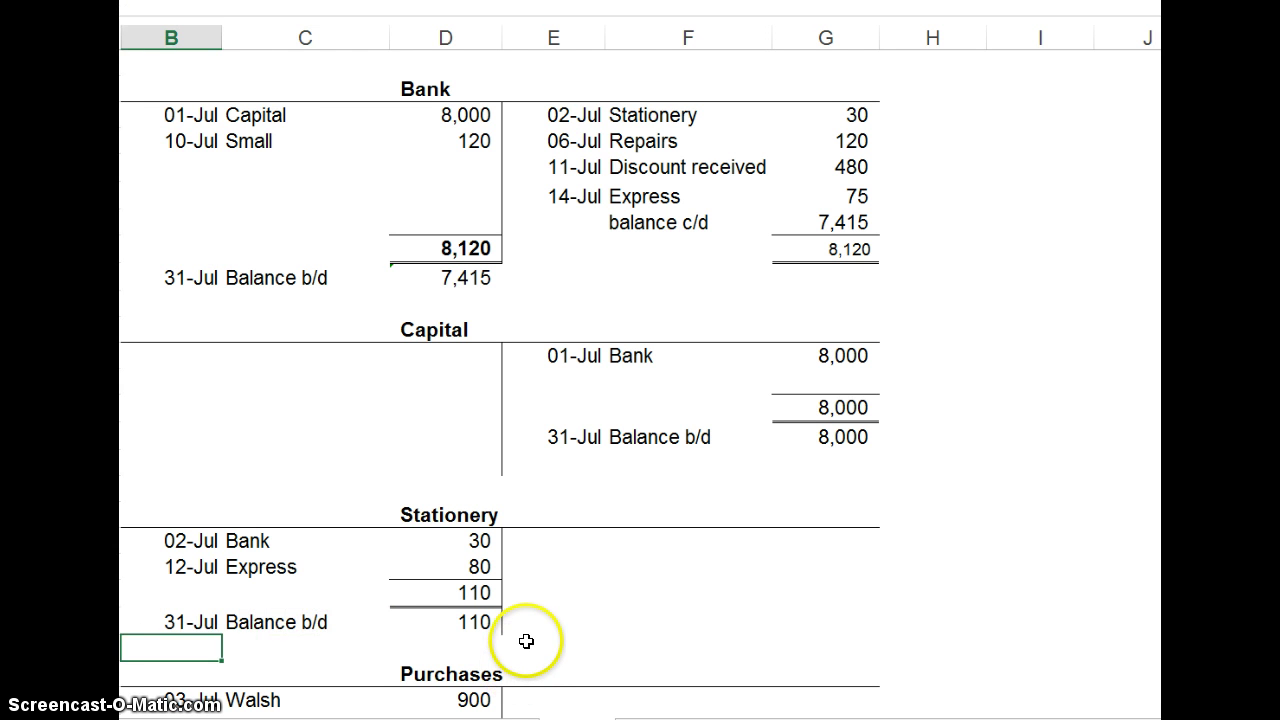
Step: Clear the old Purchases debit total and Balance b/d rows, keeping the credit-side entries
scroll(526, 641, down, 3)
click(457, 487)
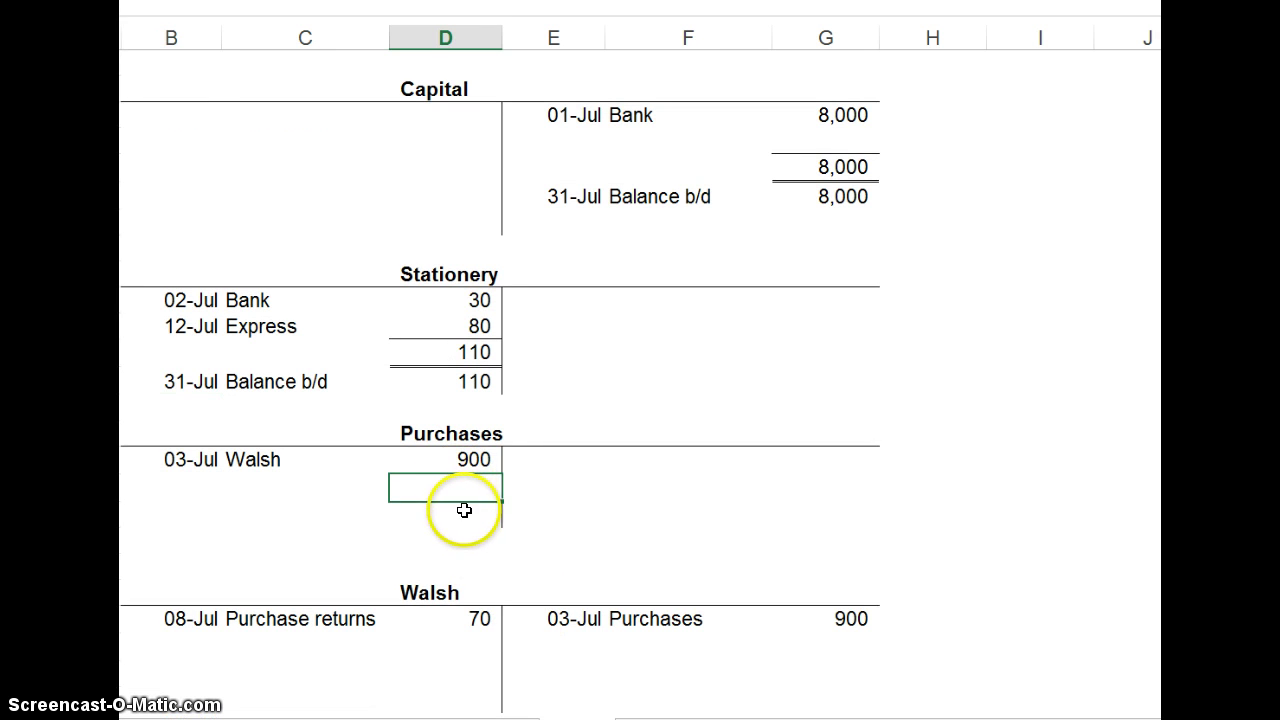
click(476, 514)
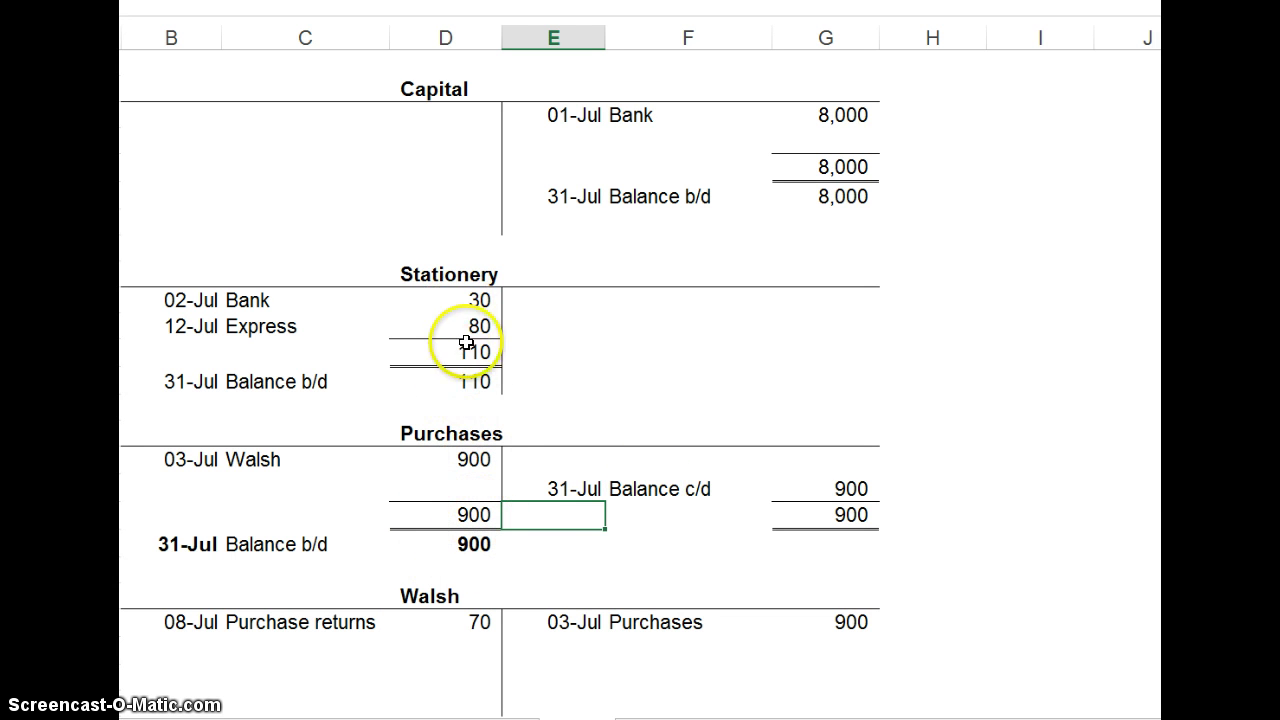
drag(546, 460, 886, 543)
key(Delete)
click(753, 565)
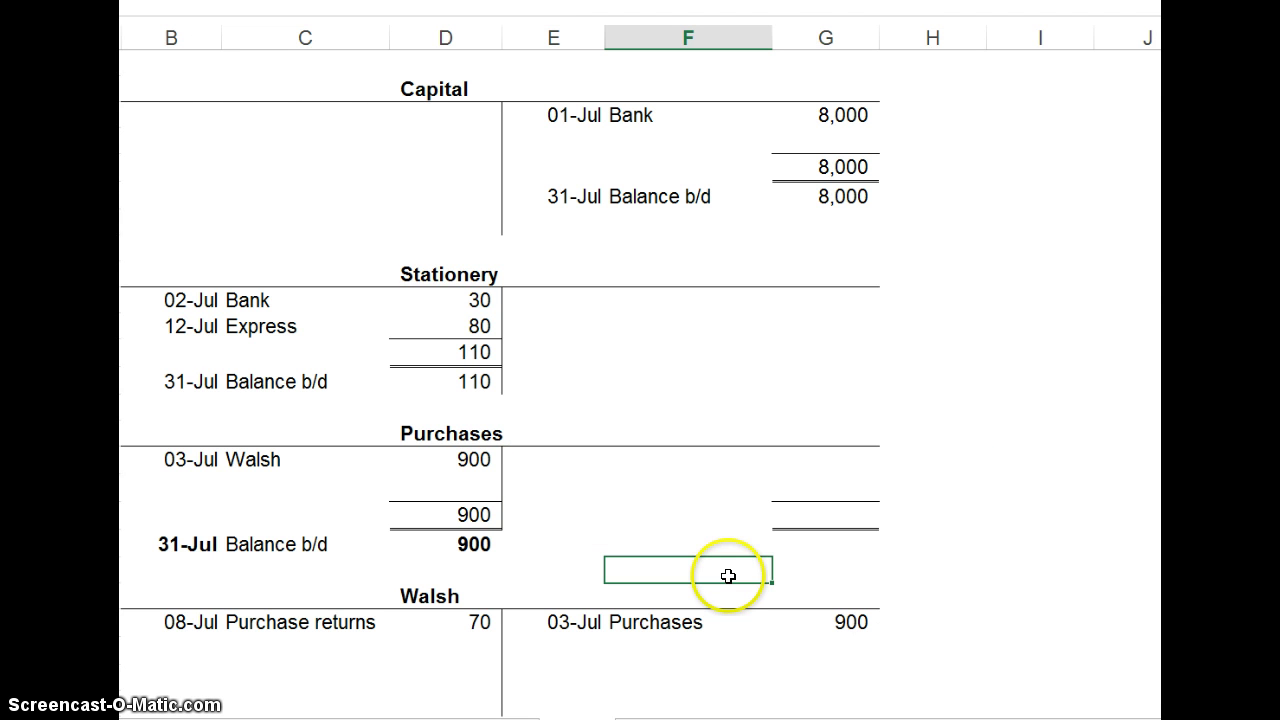
key(ctrl+z)
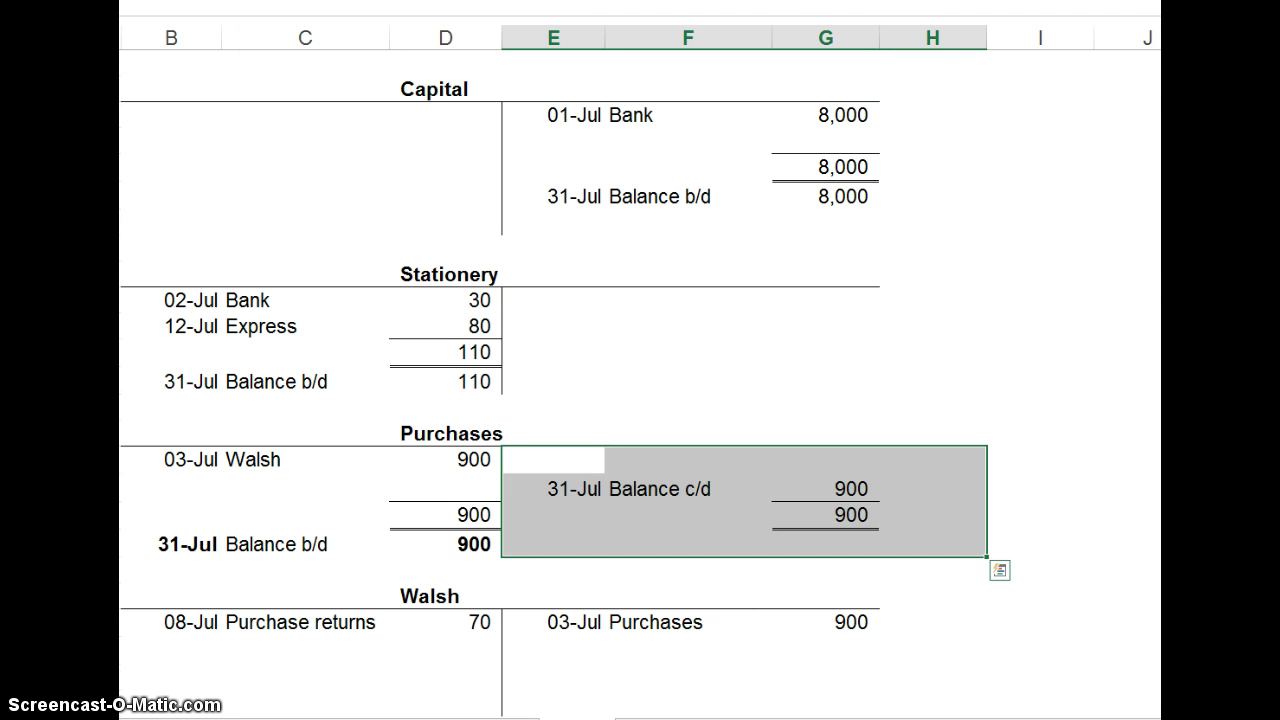
drag(162, 516, 430, 545)
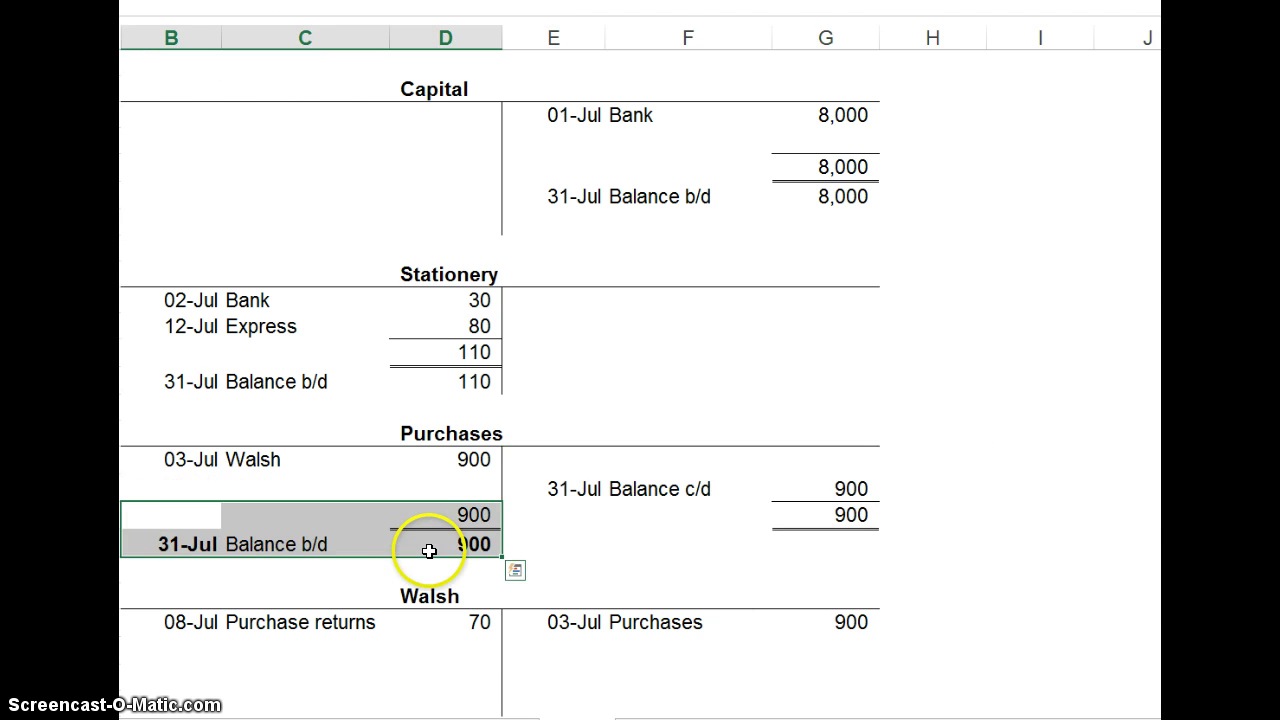
key(Delete)
Step: Remove the date from the Purchases balance line and enter a Balance c/d label
click(568, 488)
key(Delete)
key(Right)
text(P)
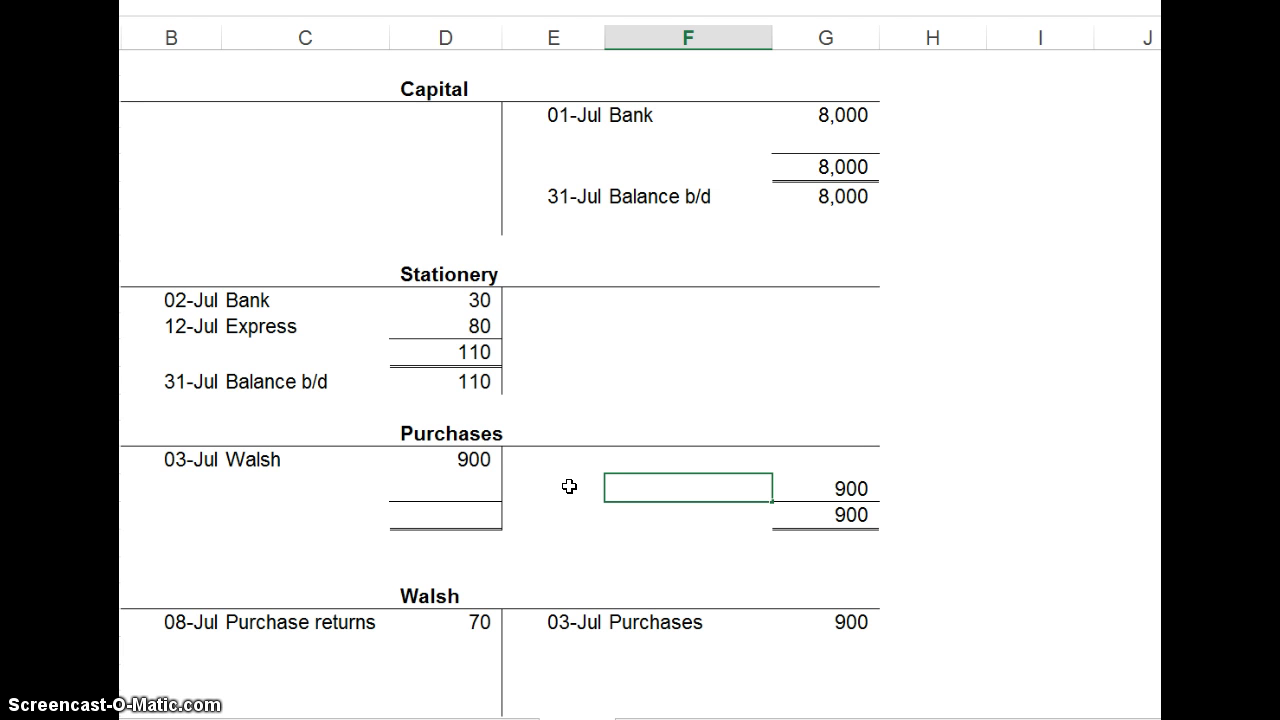
click(523, 429)
text(Balance c/d)
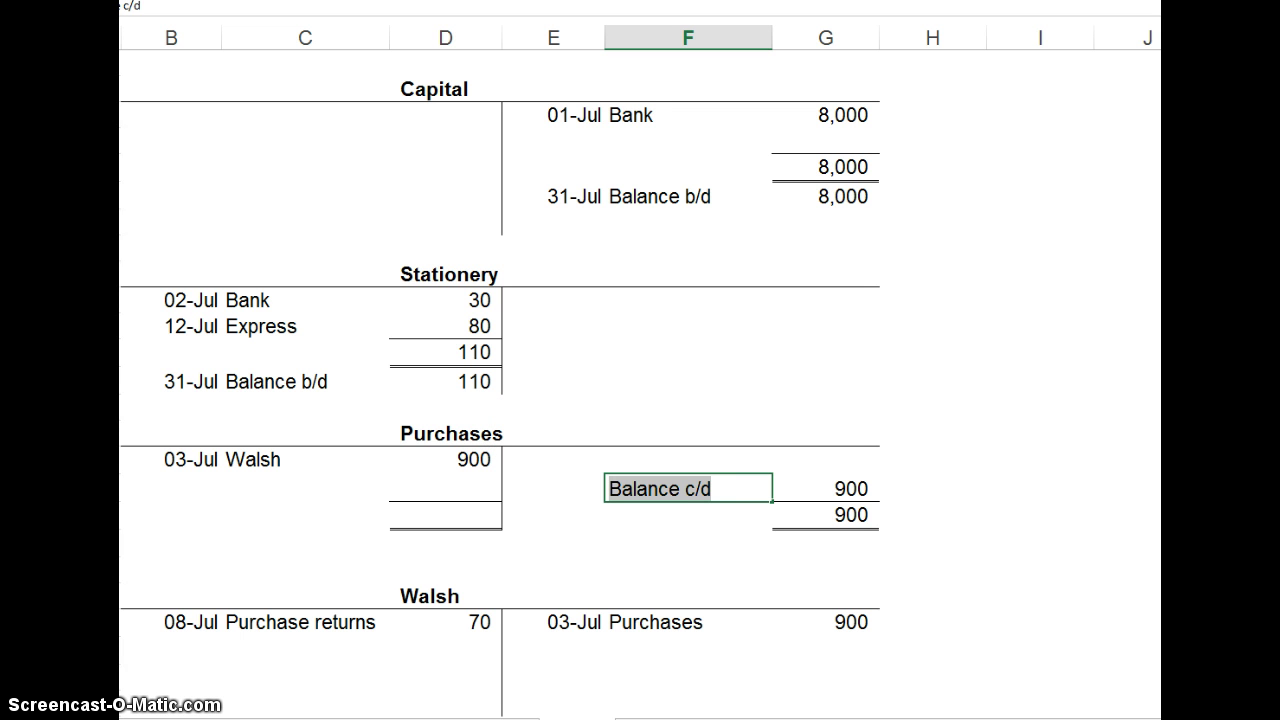
key(ctrl+Return)
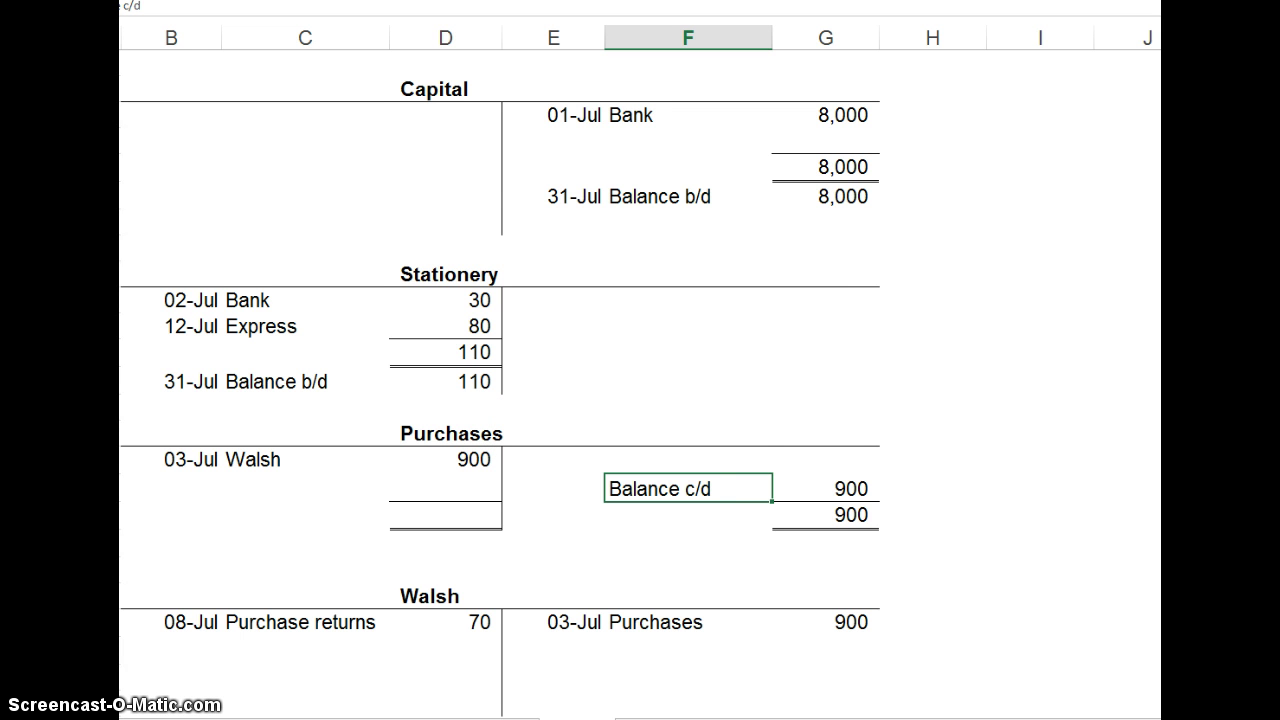
click(368, 497)
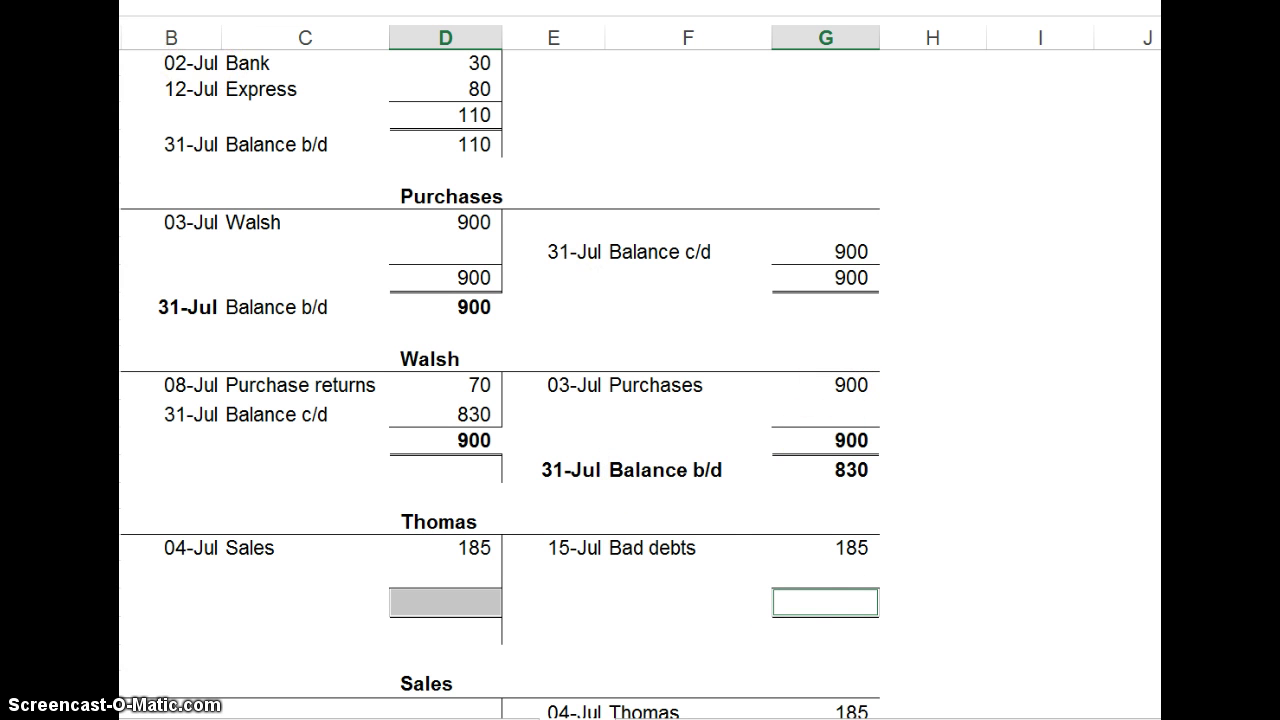
Step: Total both Thomas sides at 185 and mark the balance as nil
key(alt+equal)
key(Return)
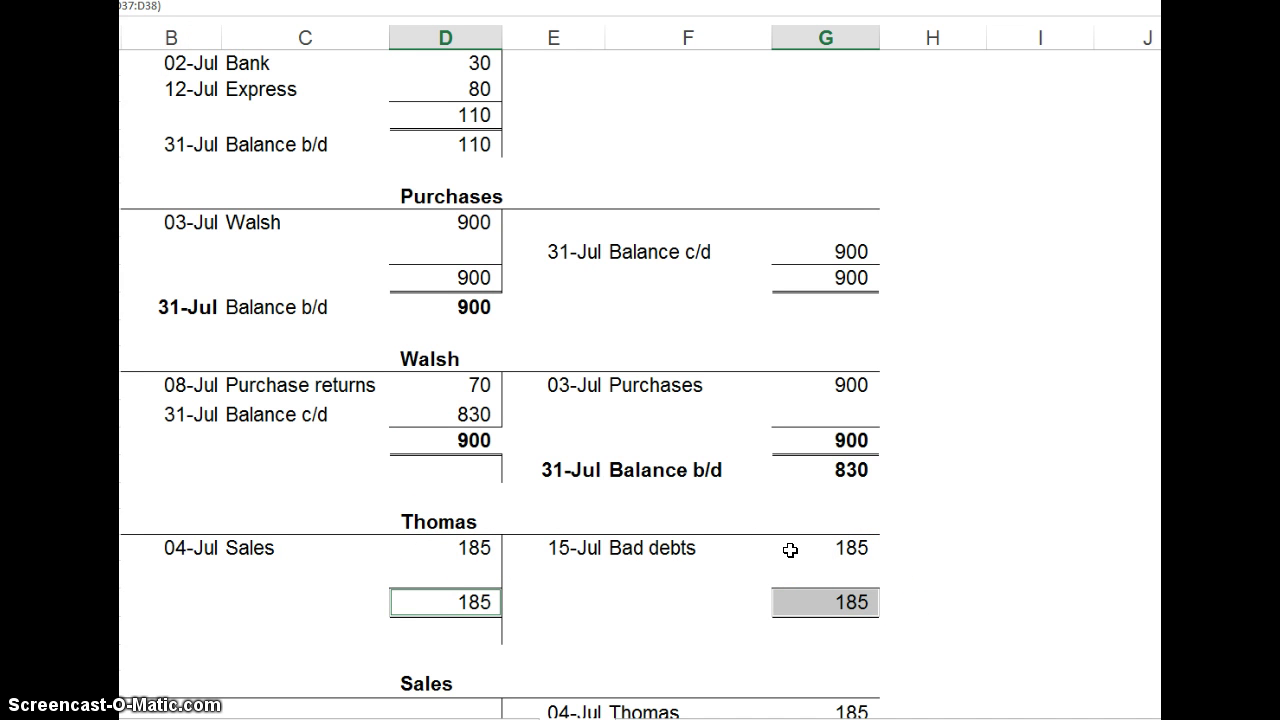
click(816, 633)
click(467, 630)
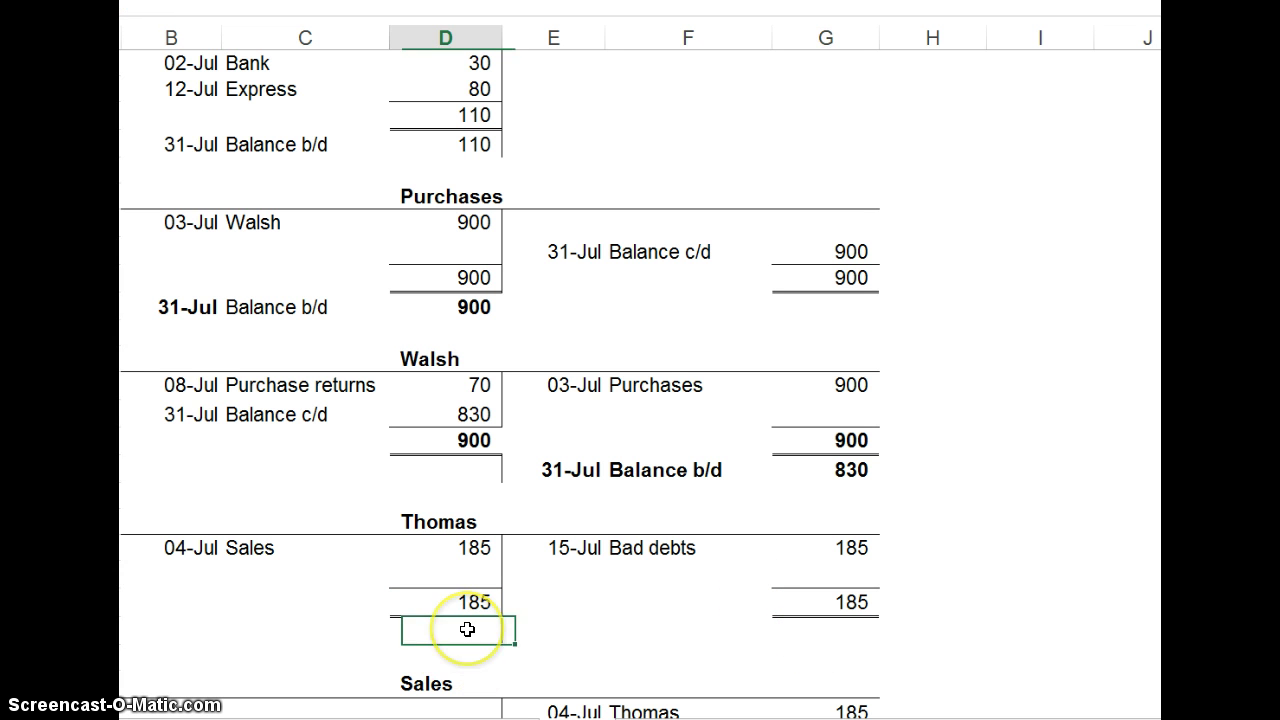
text(nil)
key(Return)
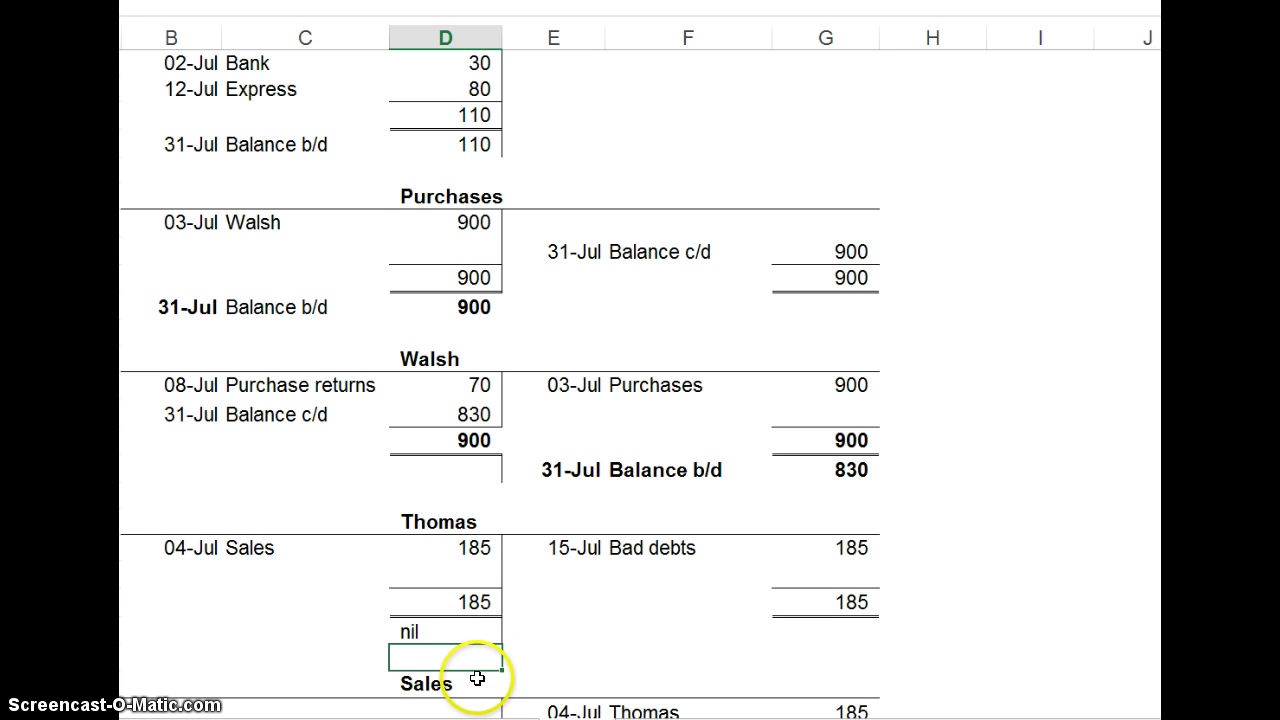
Step: Total Sales to 1,005 and bring down a 31/7 Balance b/d of 1,005
scroll(483, 663, down, 3)
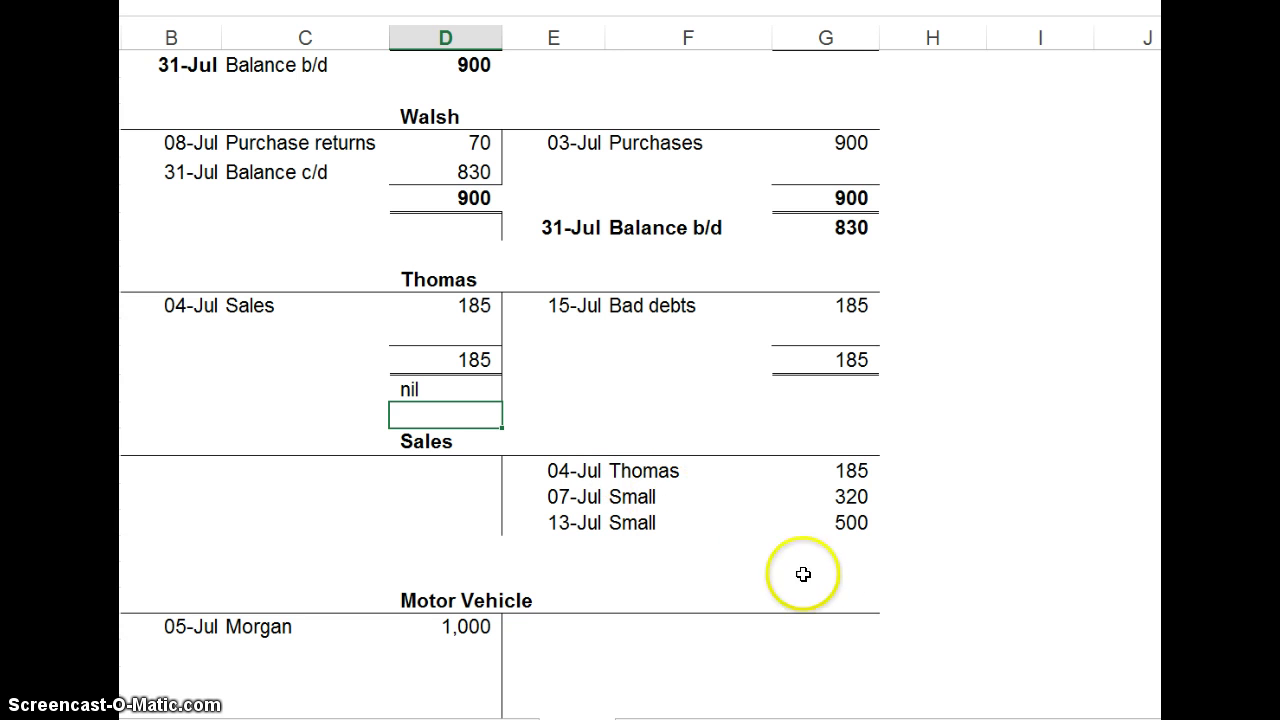
click(829, 548)
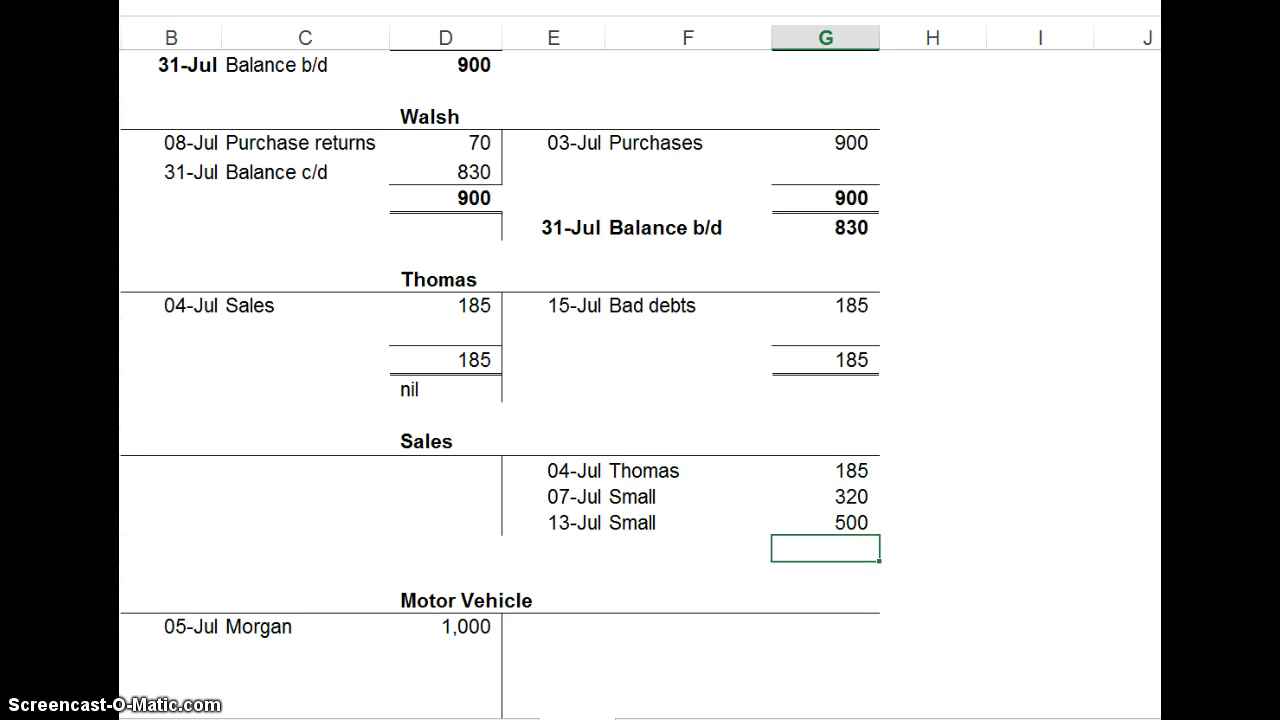
key(alt+equal)
key(Return)
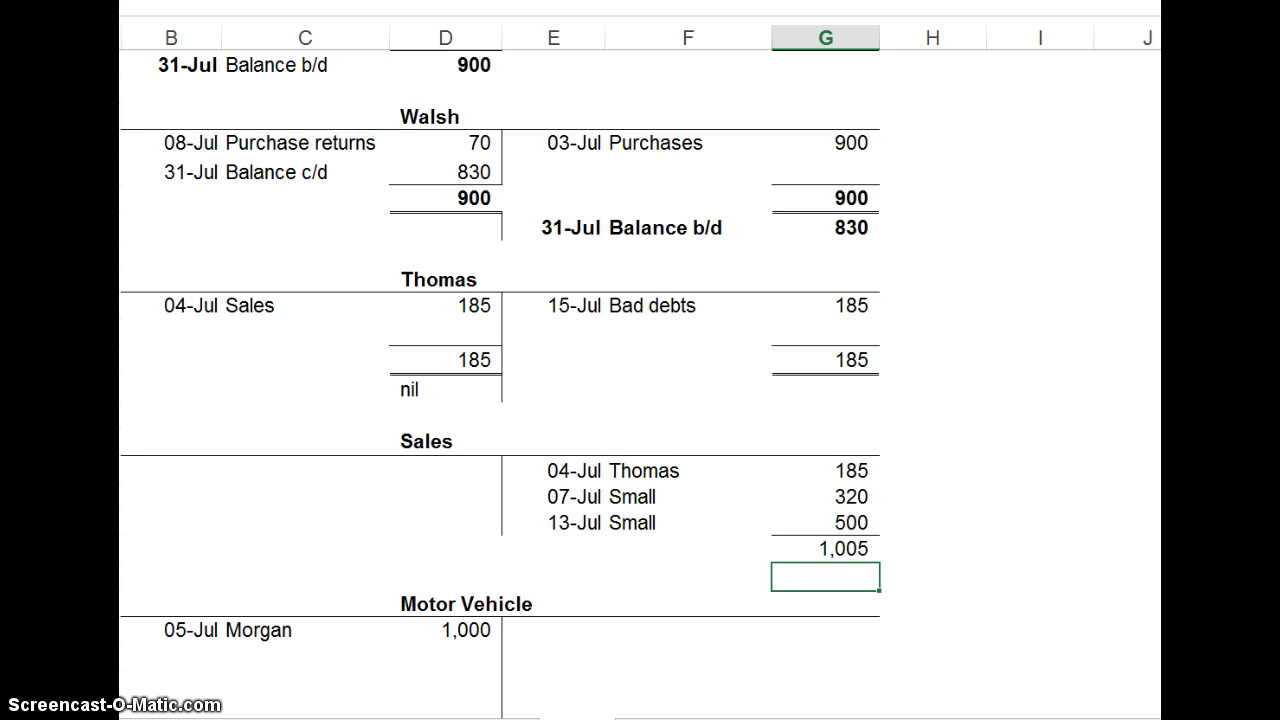
text(=)
key(Up)
key(Return)
click(557, 576)
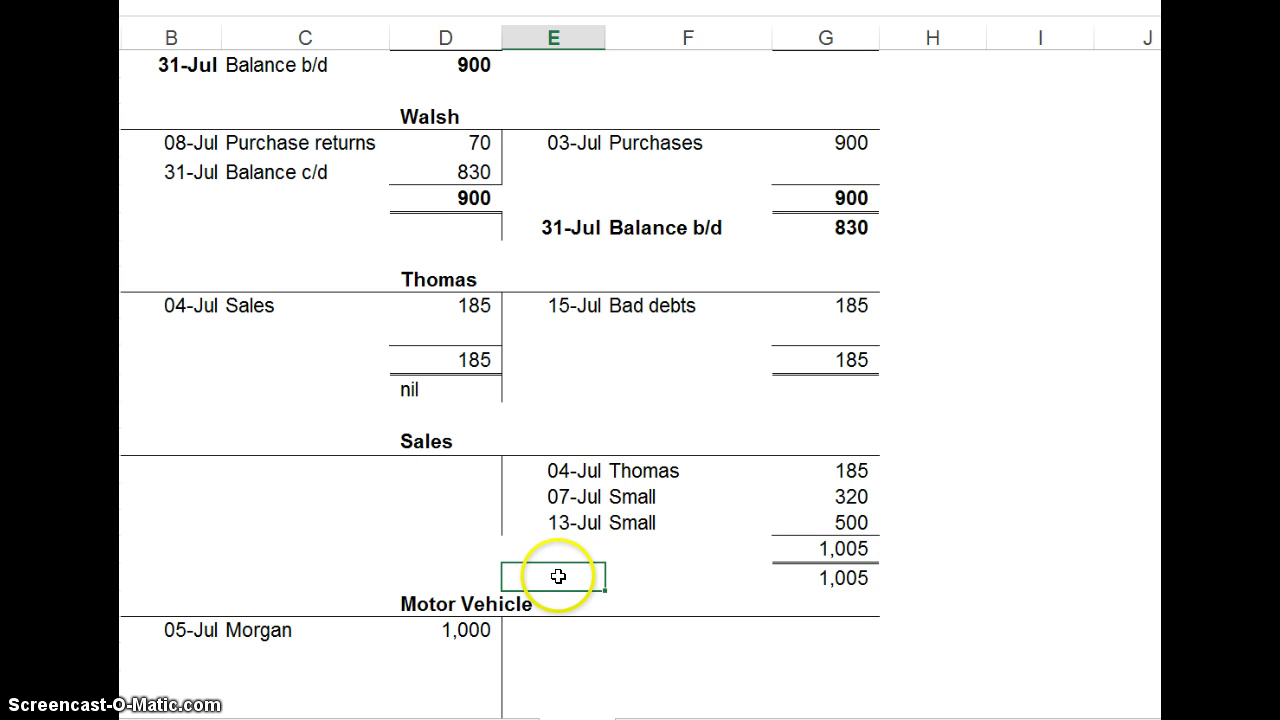
text(31/7)
key(Tab)
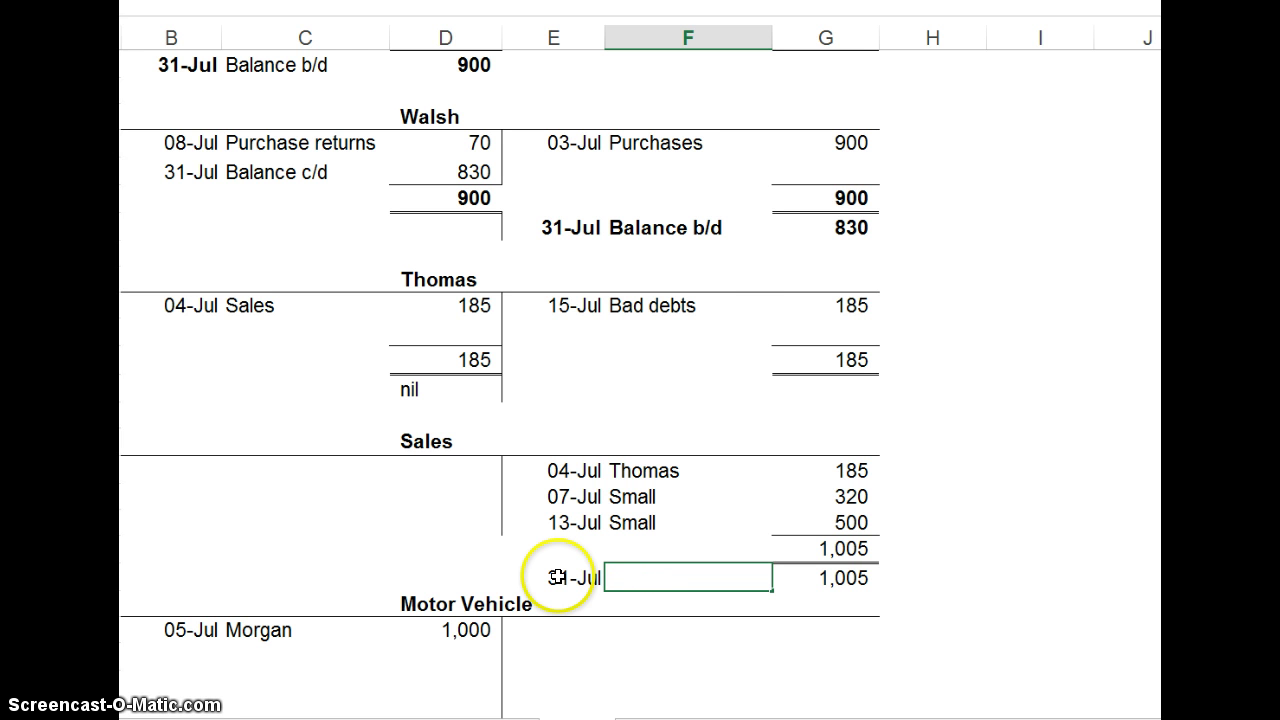
text(Balance b/d)
key(Return)
scroll(470, 600, down, 3)
Step: Review the Motor Vehicle and Morgan accounts, keeping Morgan's 500 balance c/d amount
click(457, 426)
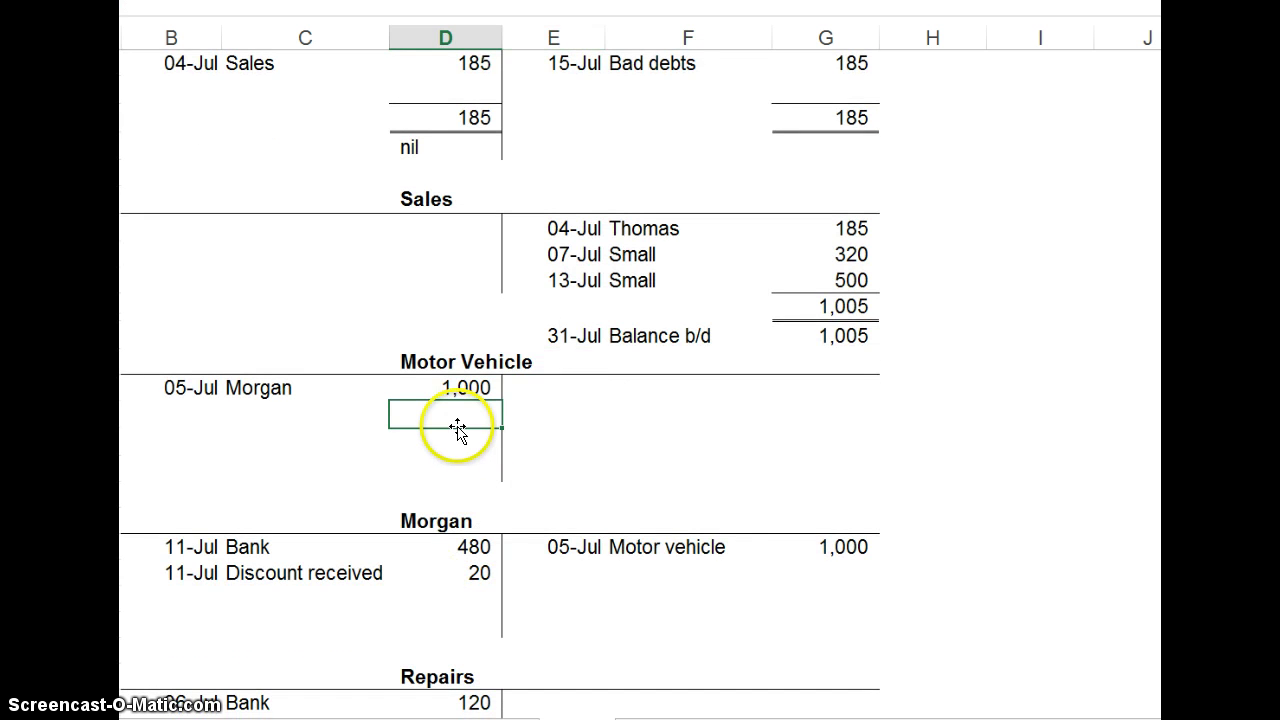
scroll(413, 407, down, 2)
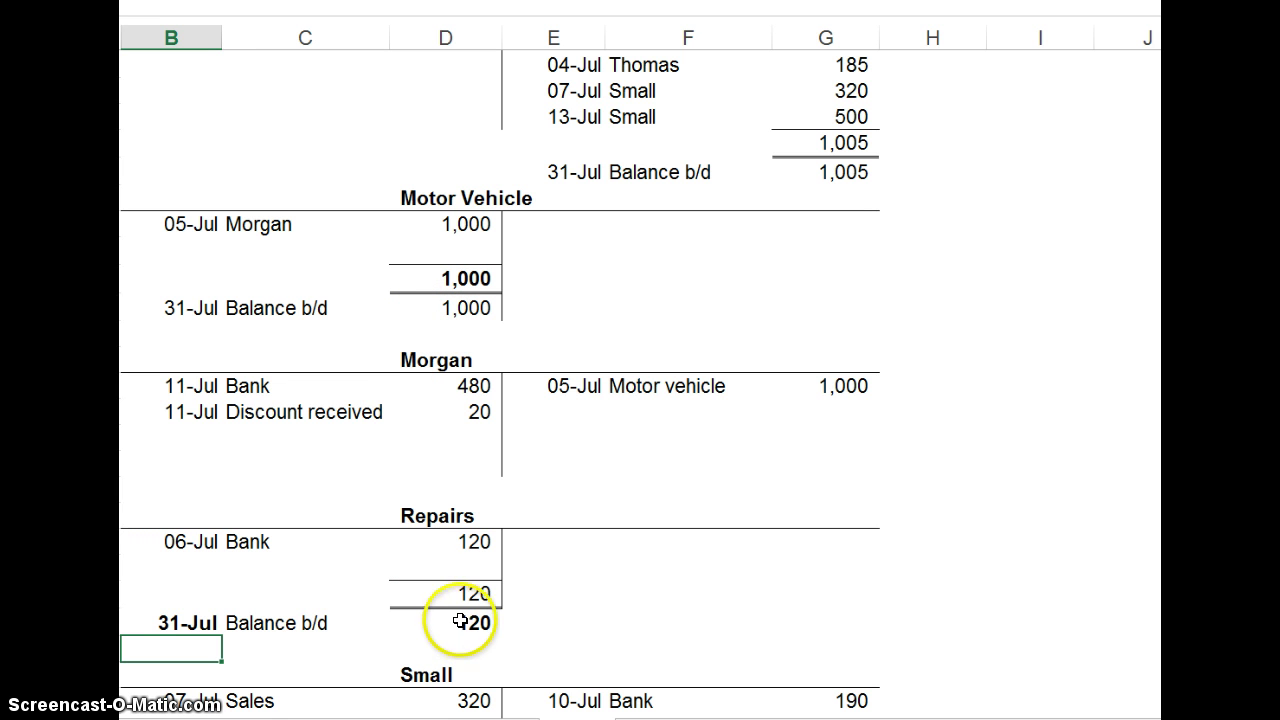
click(459, 455)
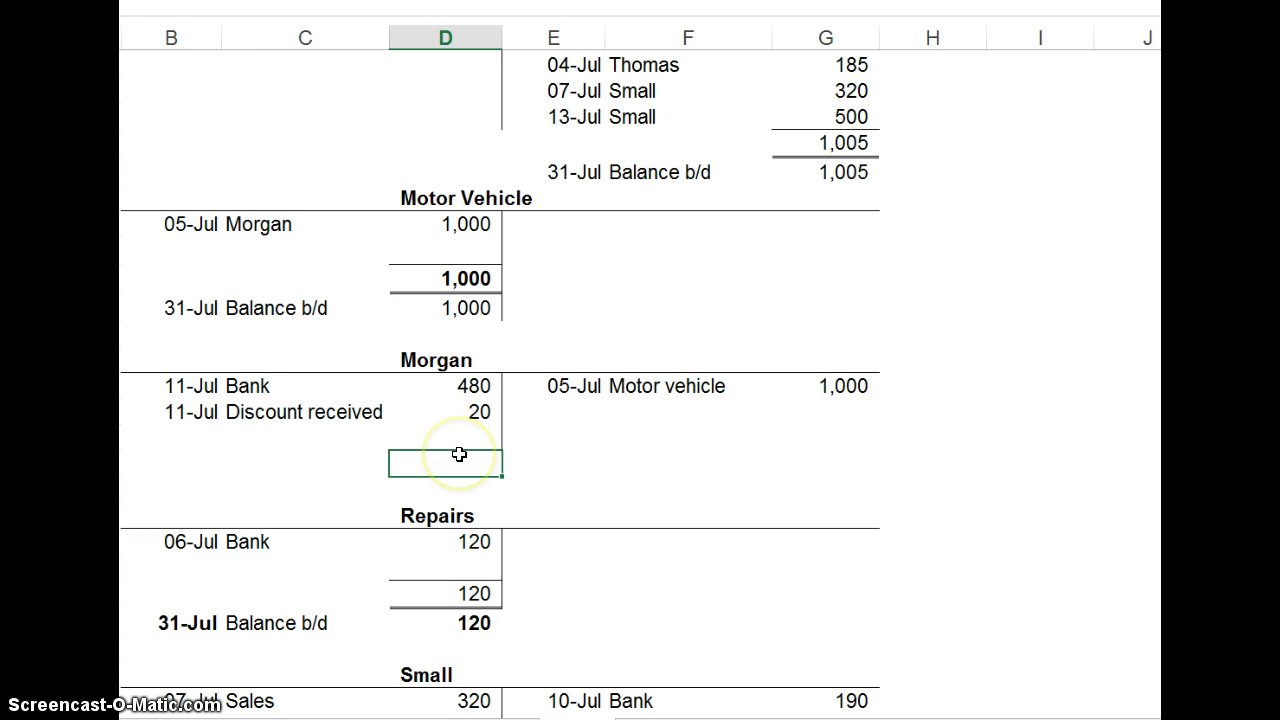
ctrl+click(843, 463)
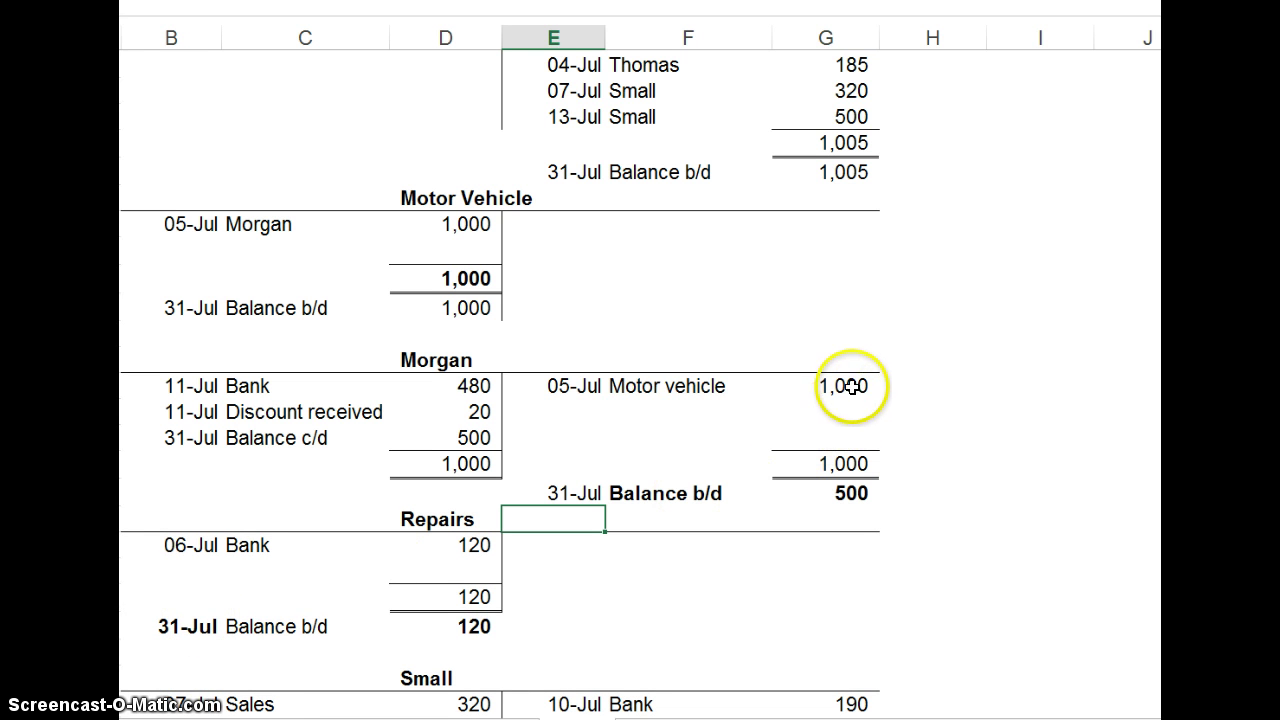
click(848, 385)
drag(667, 381, 577, 374)
drag(462, 386, 177, 403)
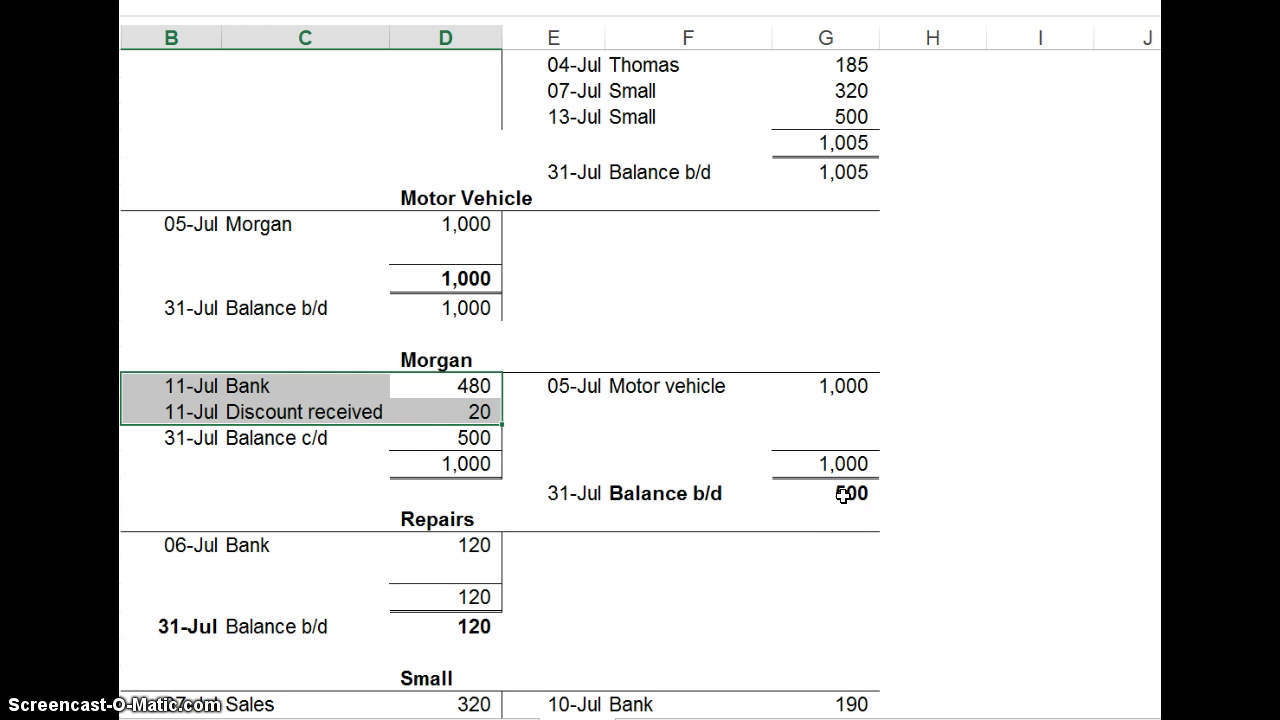
click(457, 441)
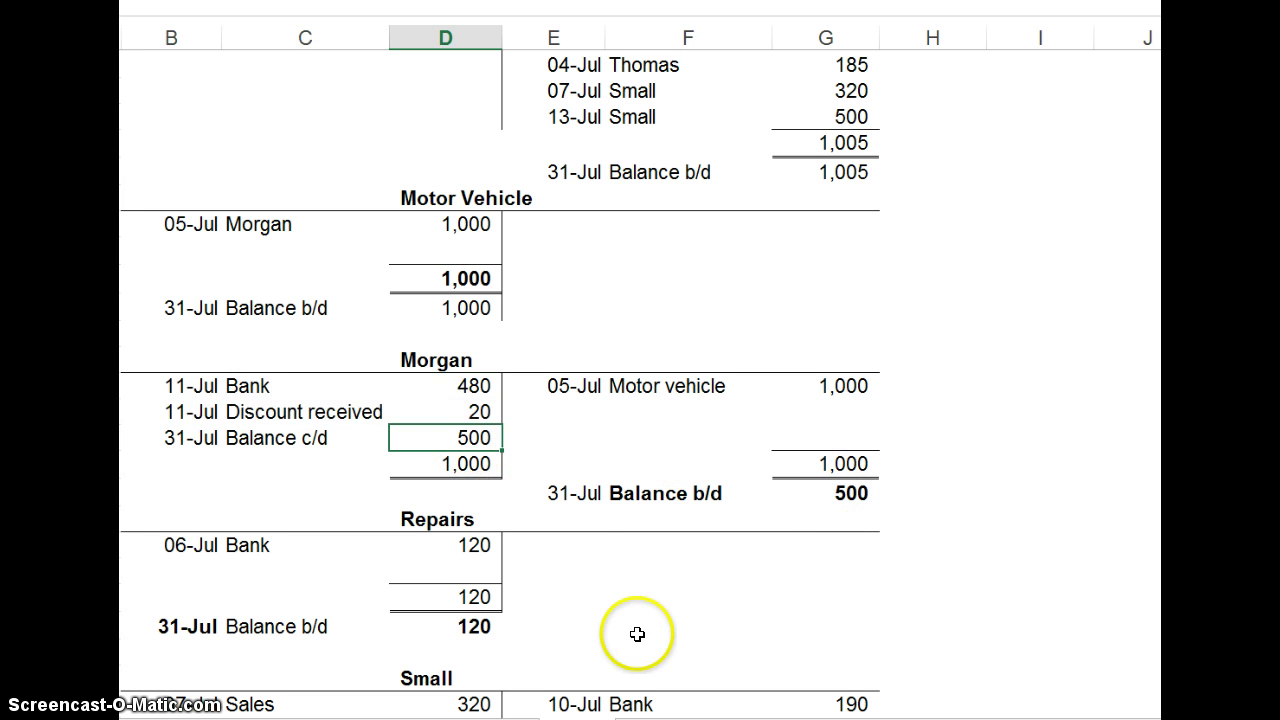
key(Delete)
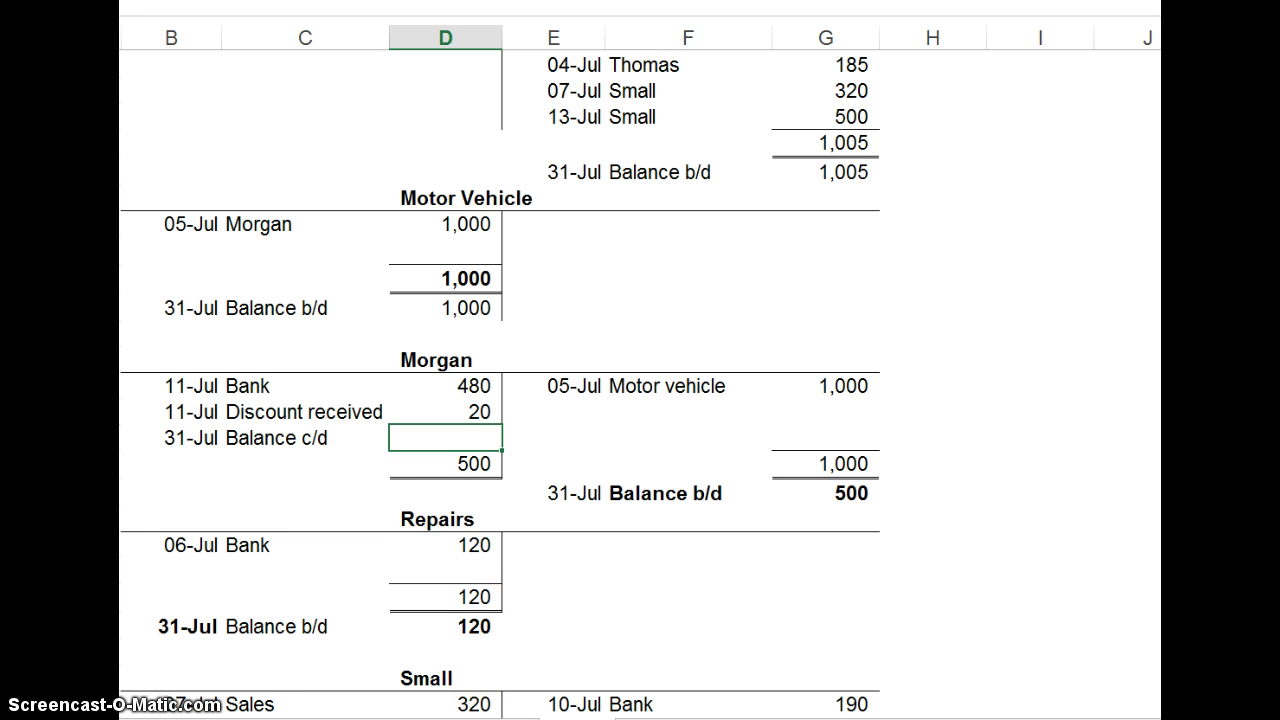
key(ctrl+z)
scroll(423, 491, down, 4)
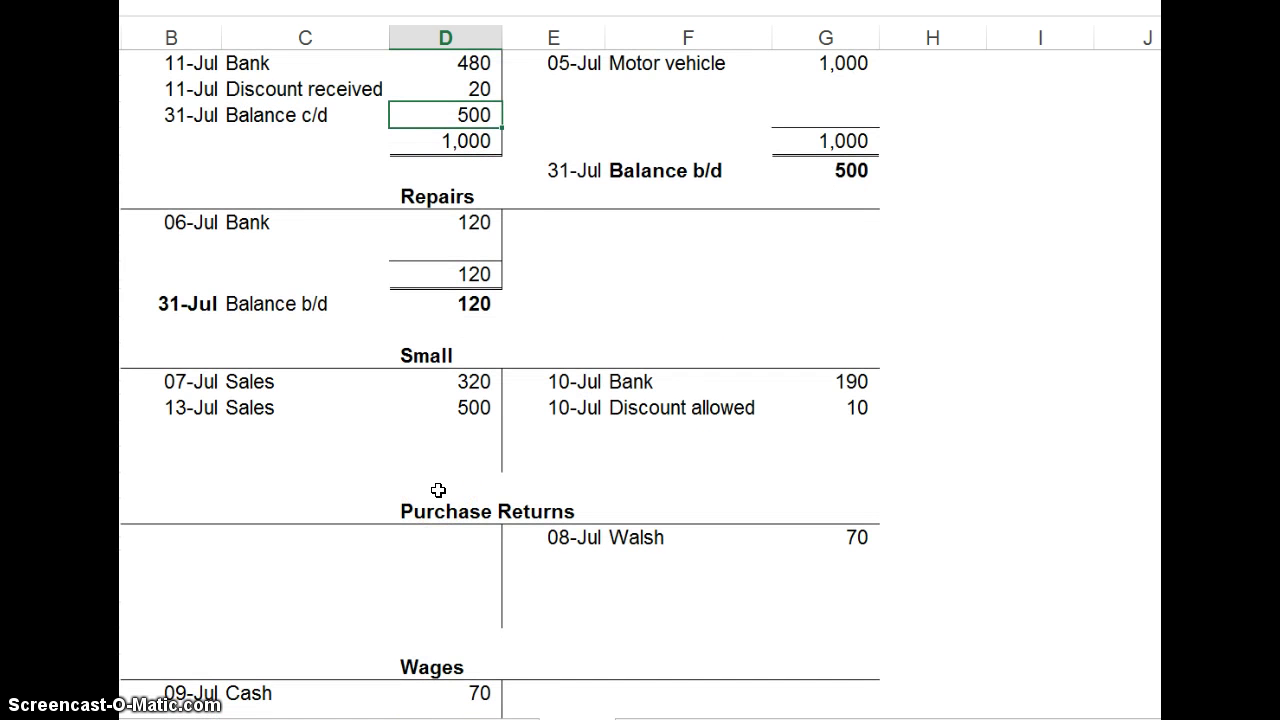
scroll(438, 490, down, 3)
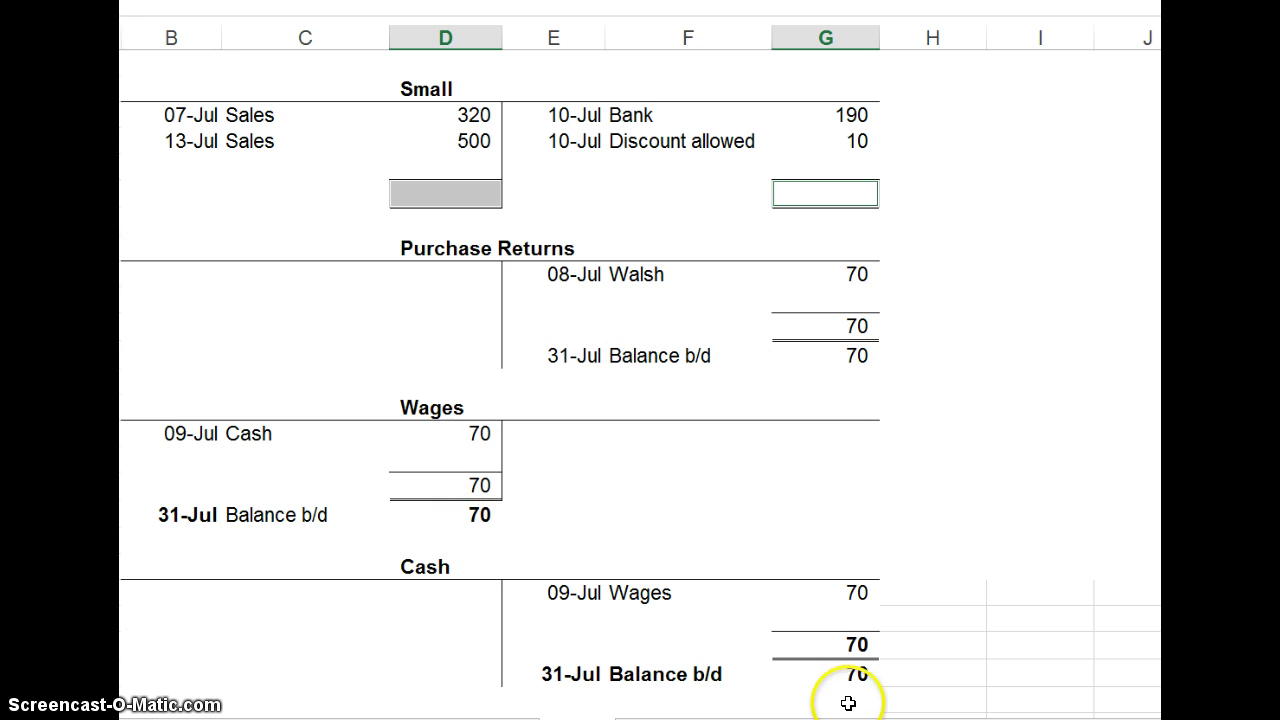
Step: Work out Small's balance in Calculator and enter 620 under the debit side
click(594, 217)
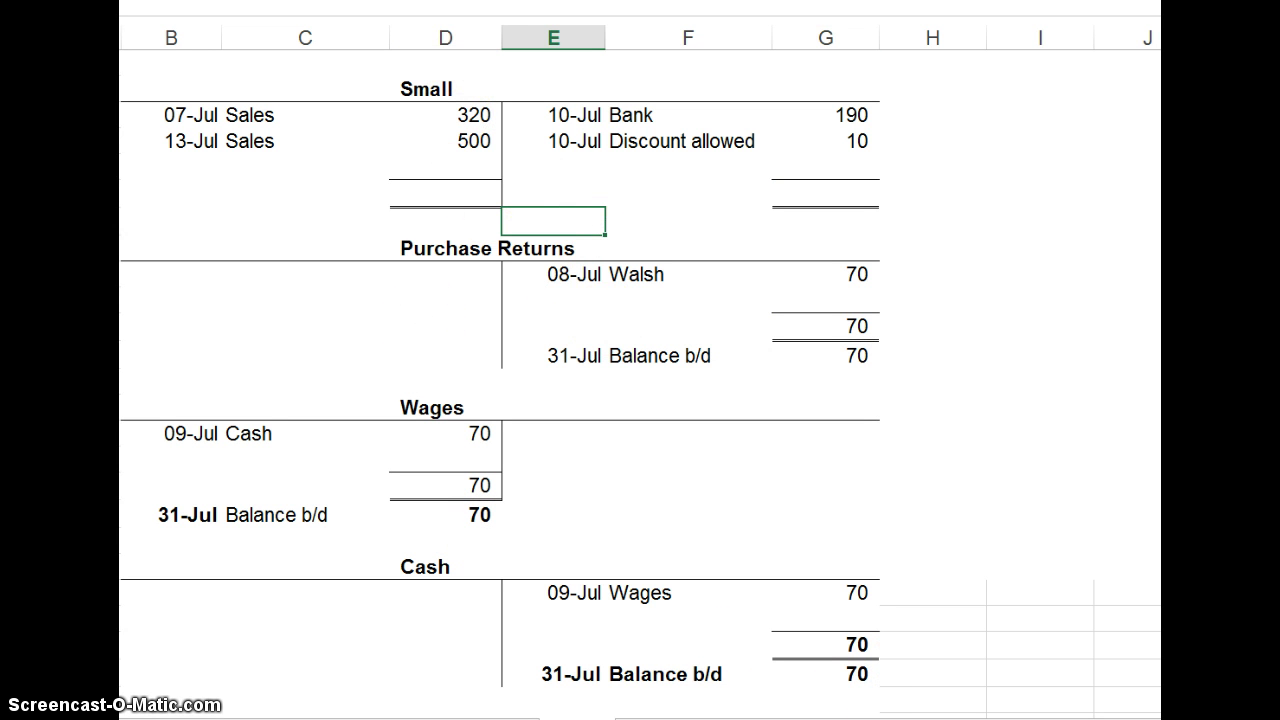
key(alt+Tab)
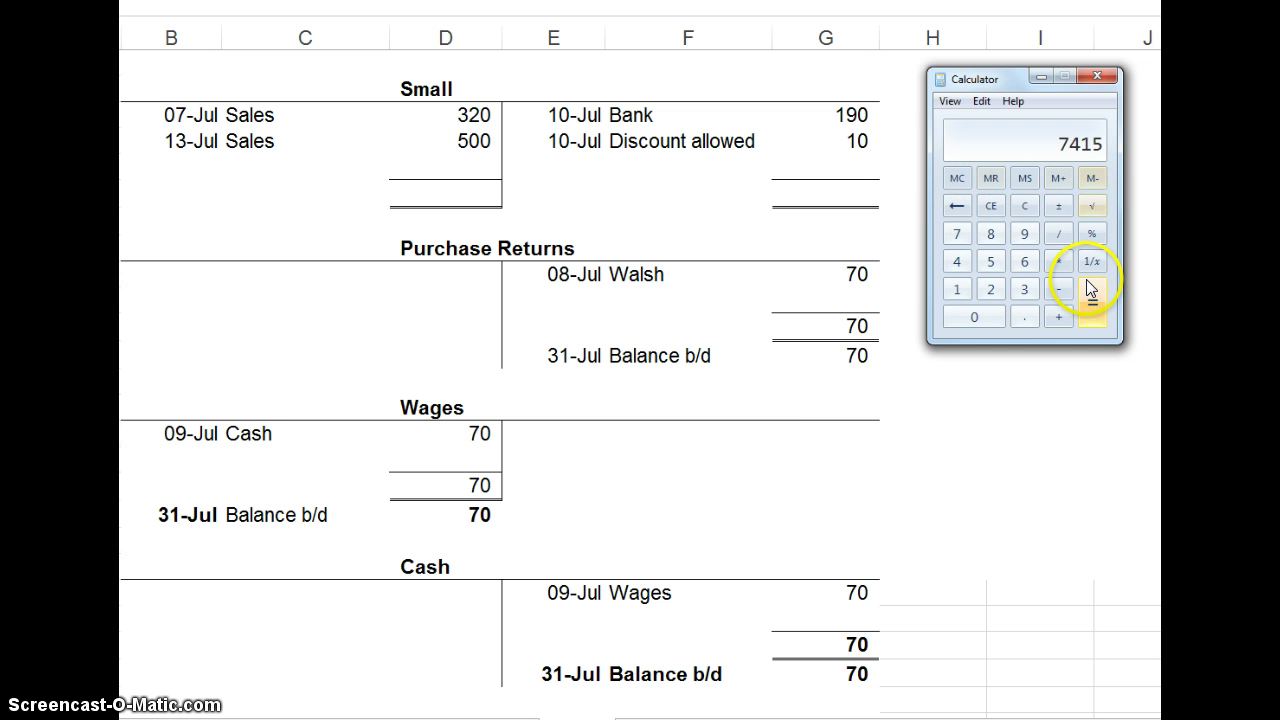
key(Escape)
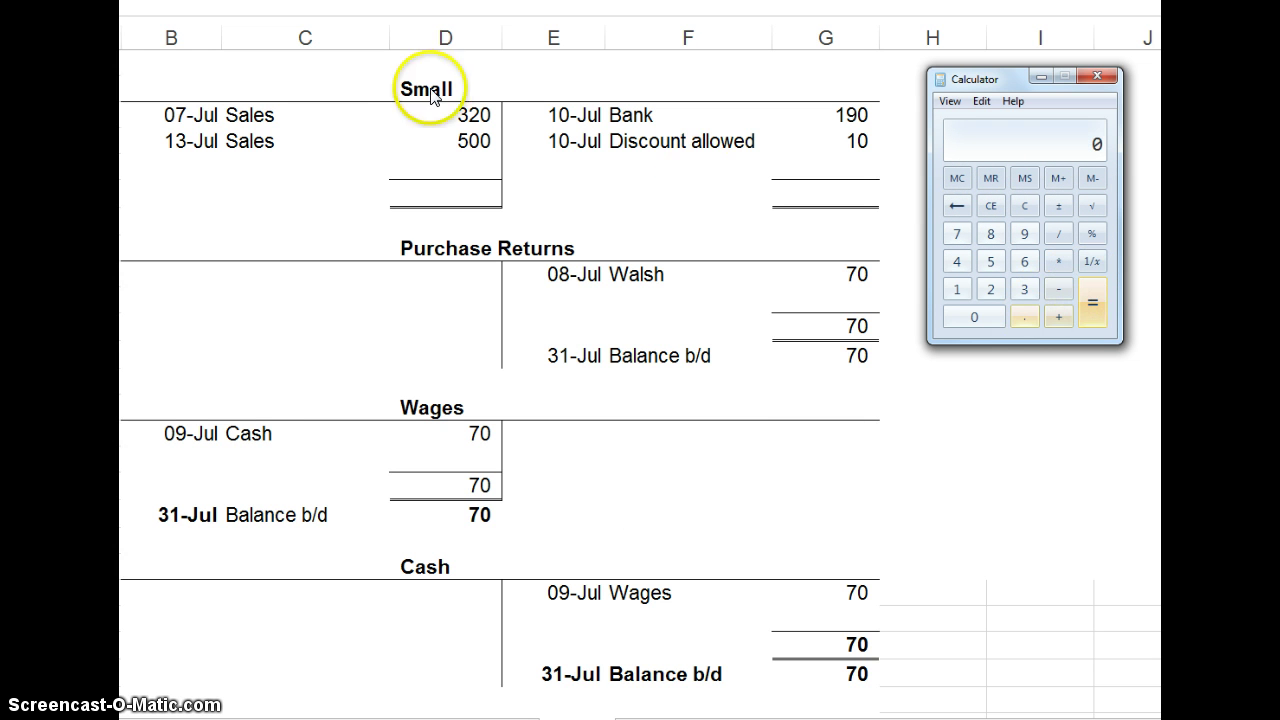
text(500 + 320 - )
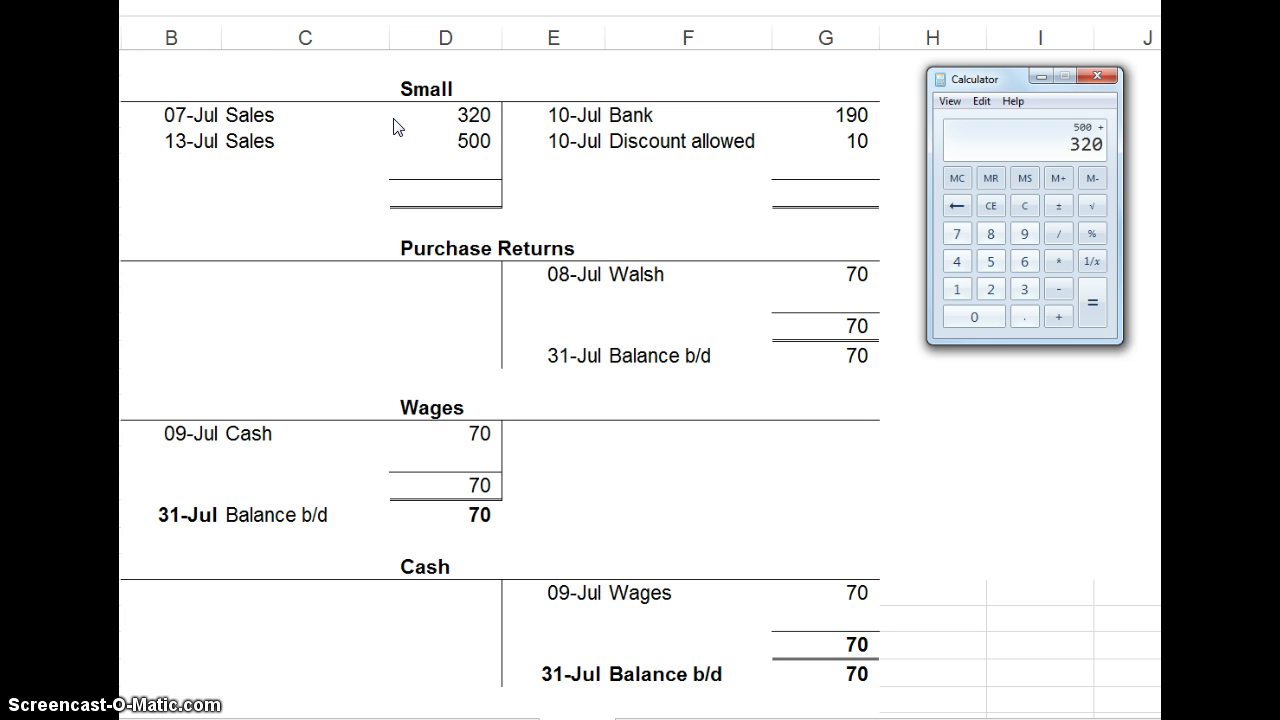
text(190 -)
key(Return)
key(alt+Tab)
click(450, 220)
text(620)
key(Return)
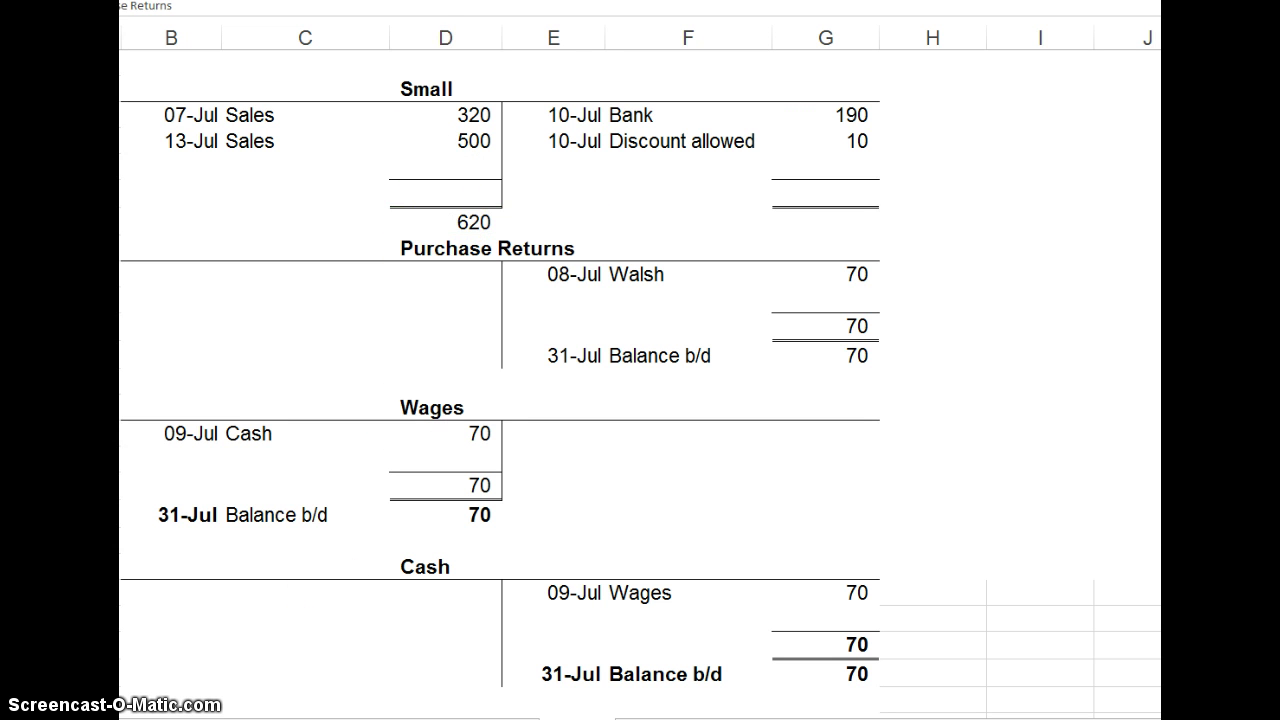
Step: Unbold the Balance c/d row and the 820 credit total, and bold the 620 Balance b/d
key(alt+Tab)
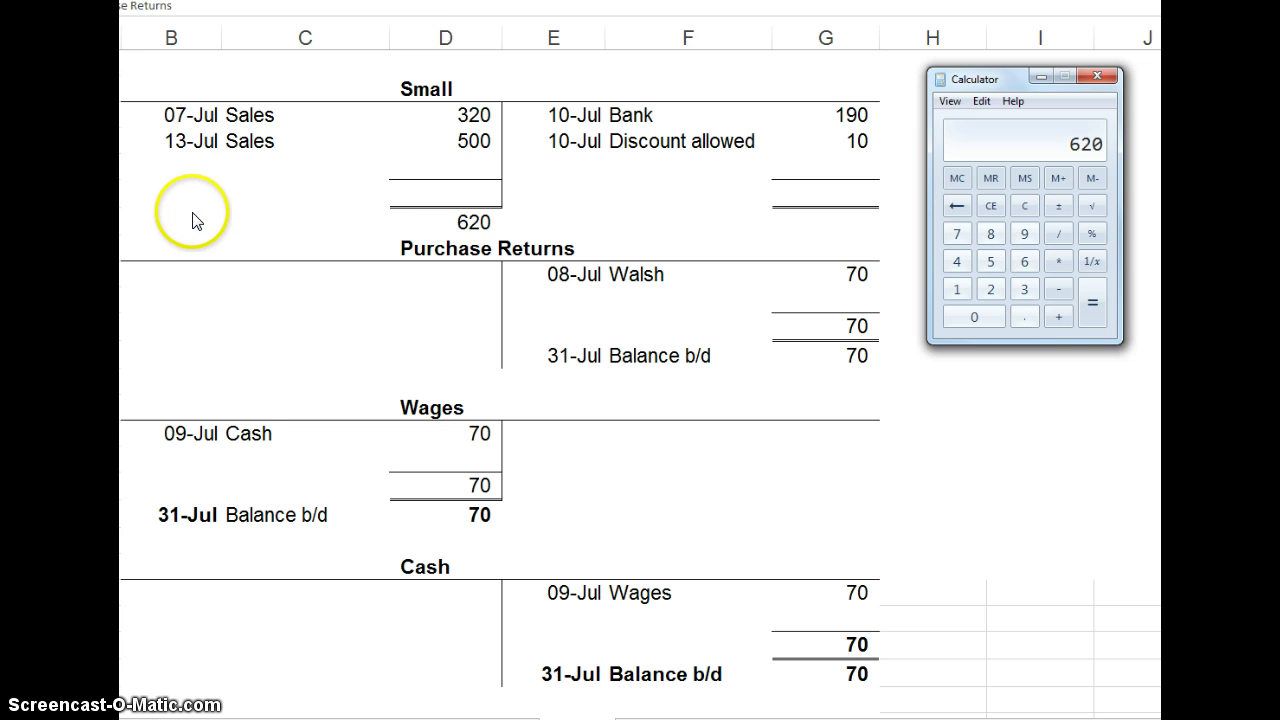
key(alt+Tab)
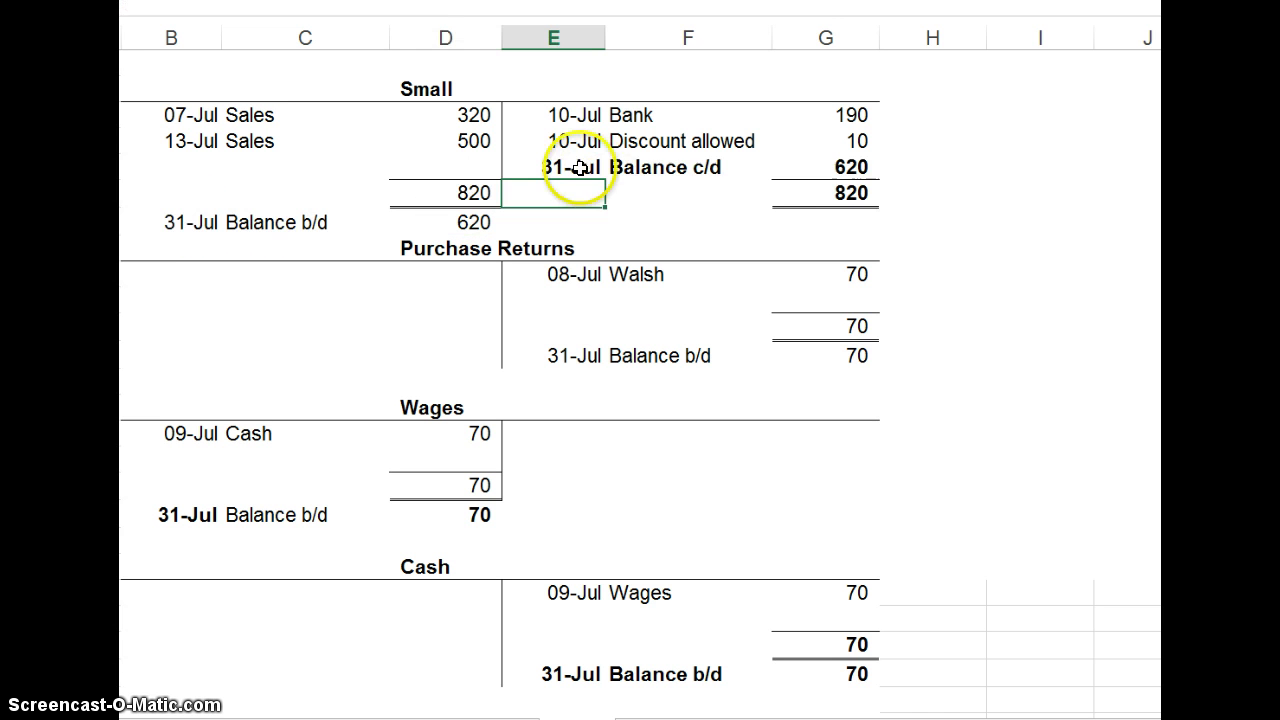
drag(571, 167, 812, 166)
key(ctrl+b)
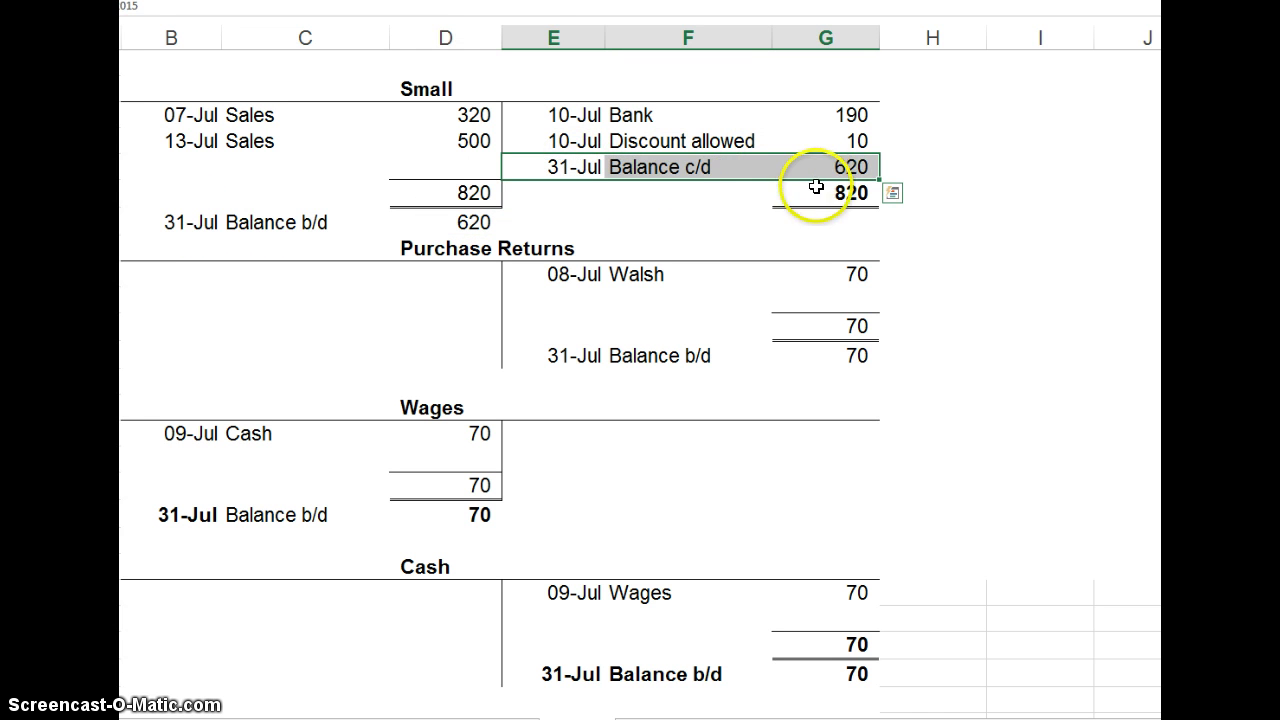
click(820, 193)
key(ctrl+b)
click(483, 222)
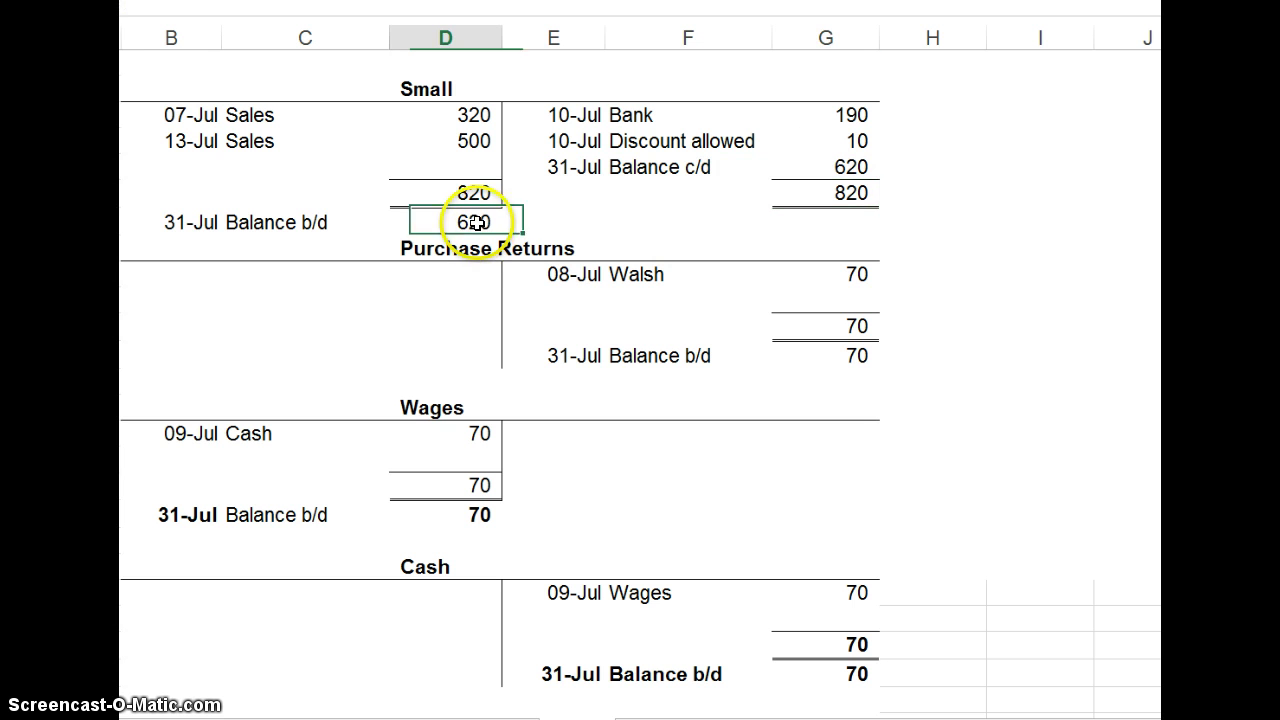
key(ctrl+b)
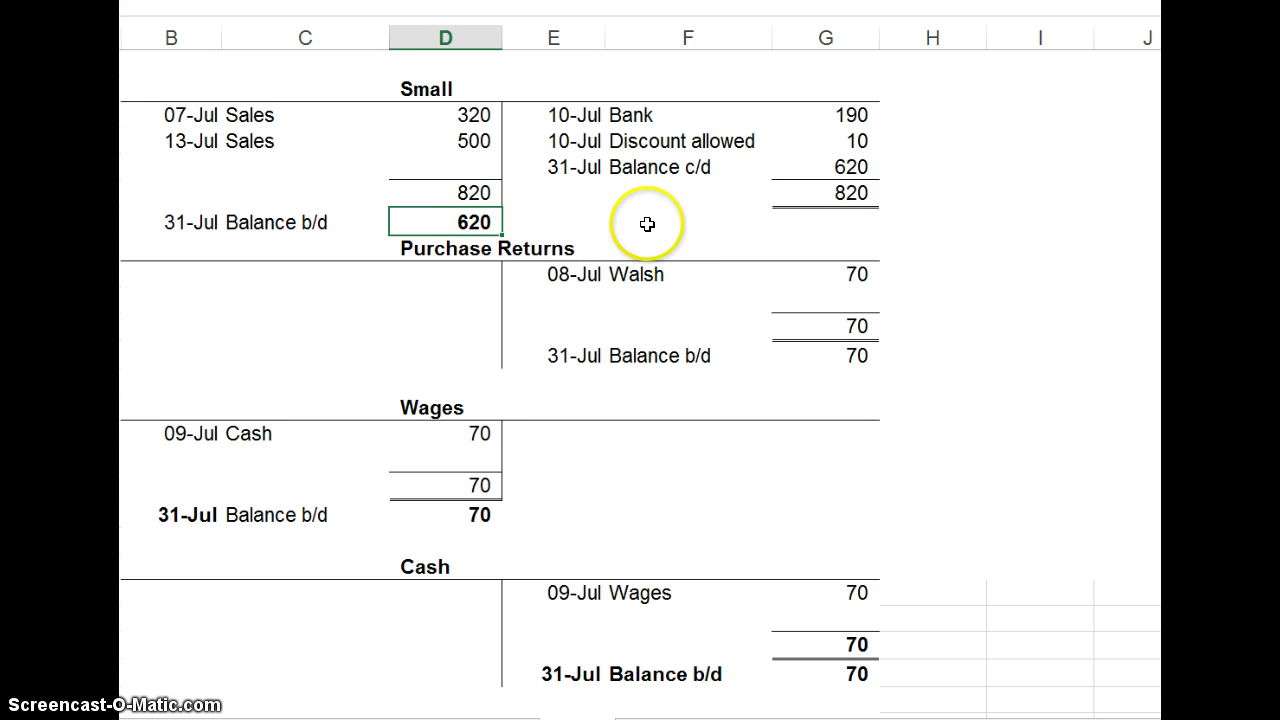
click(648, 222)
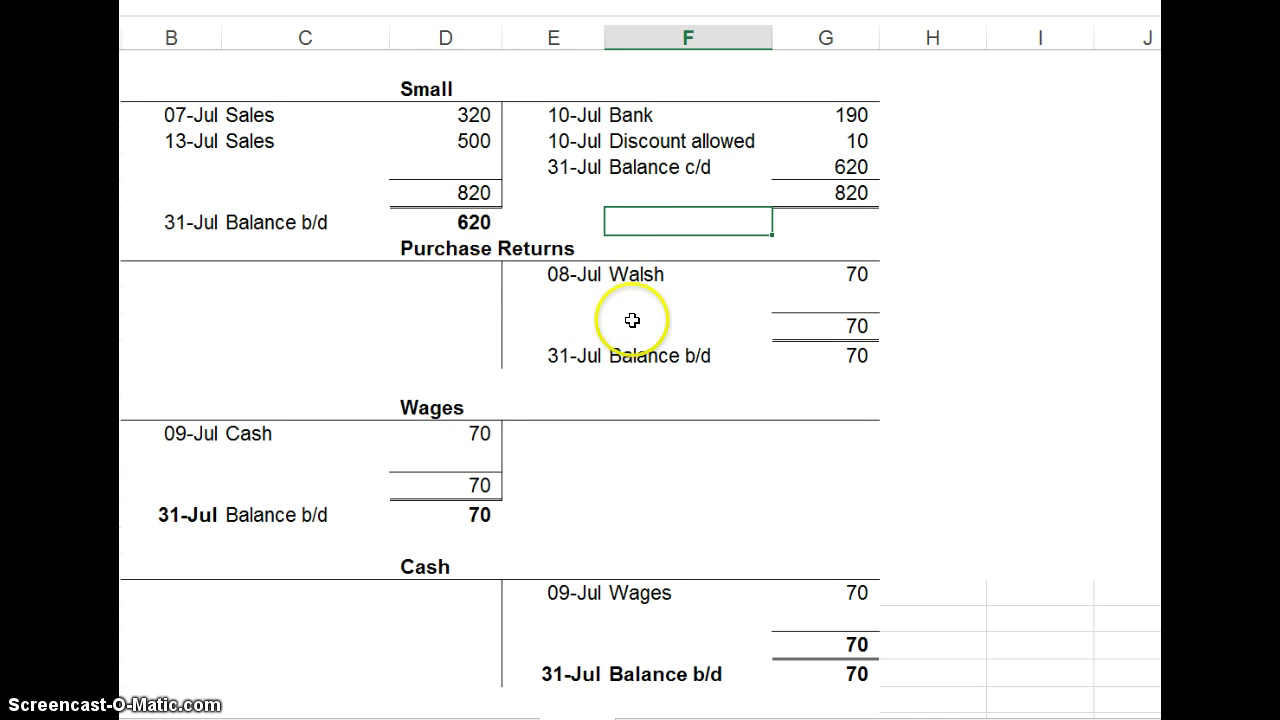
Step: Remove the bold formatting from the Bad Debts 185 total
scroll(709, 366, down, 8)
scroll(704, 368, down, 1)
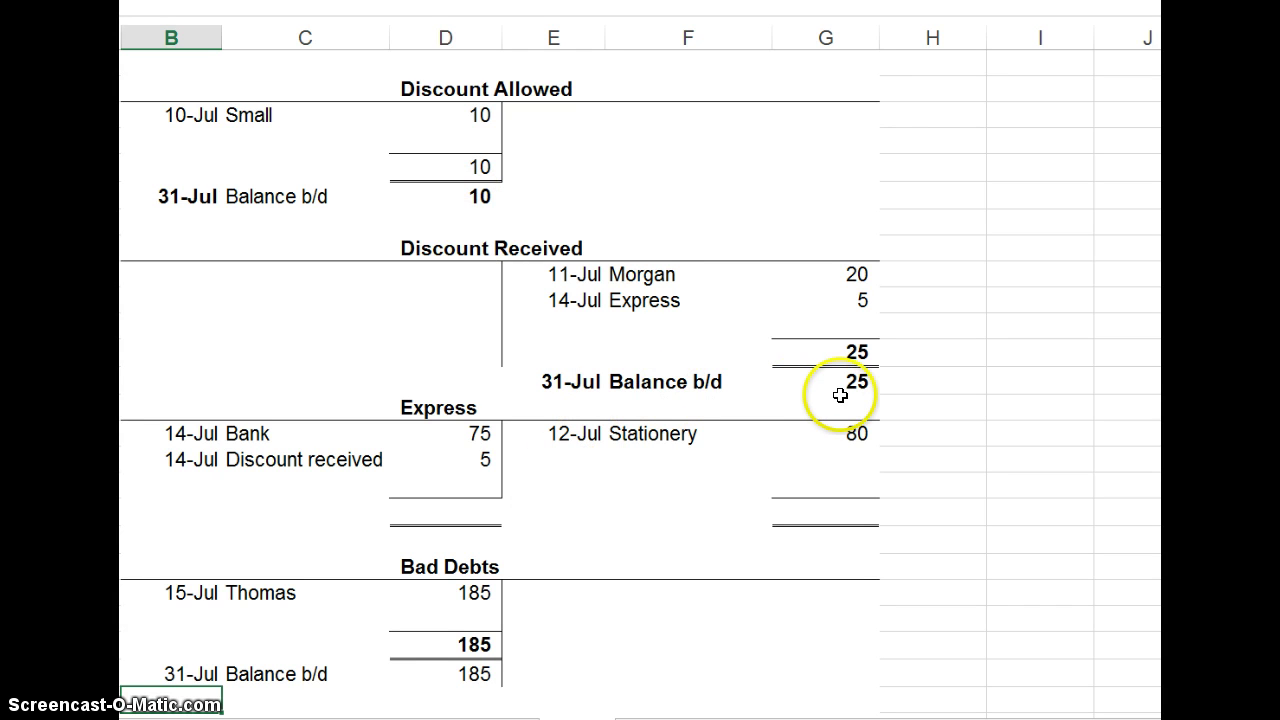
click(468, 643)
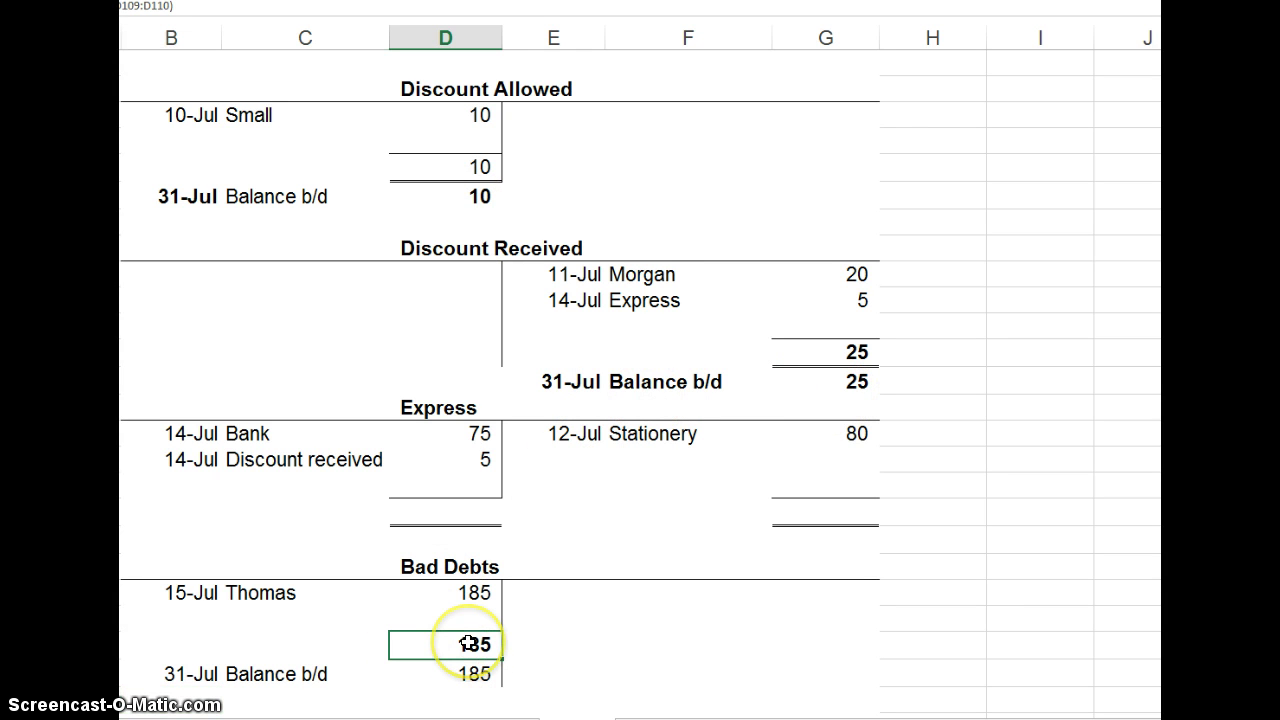
key(ctrl+b)
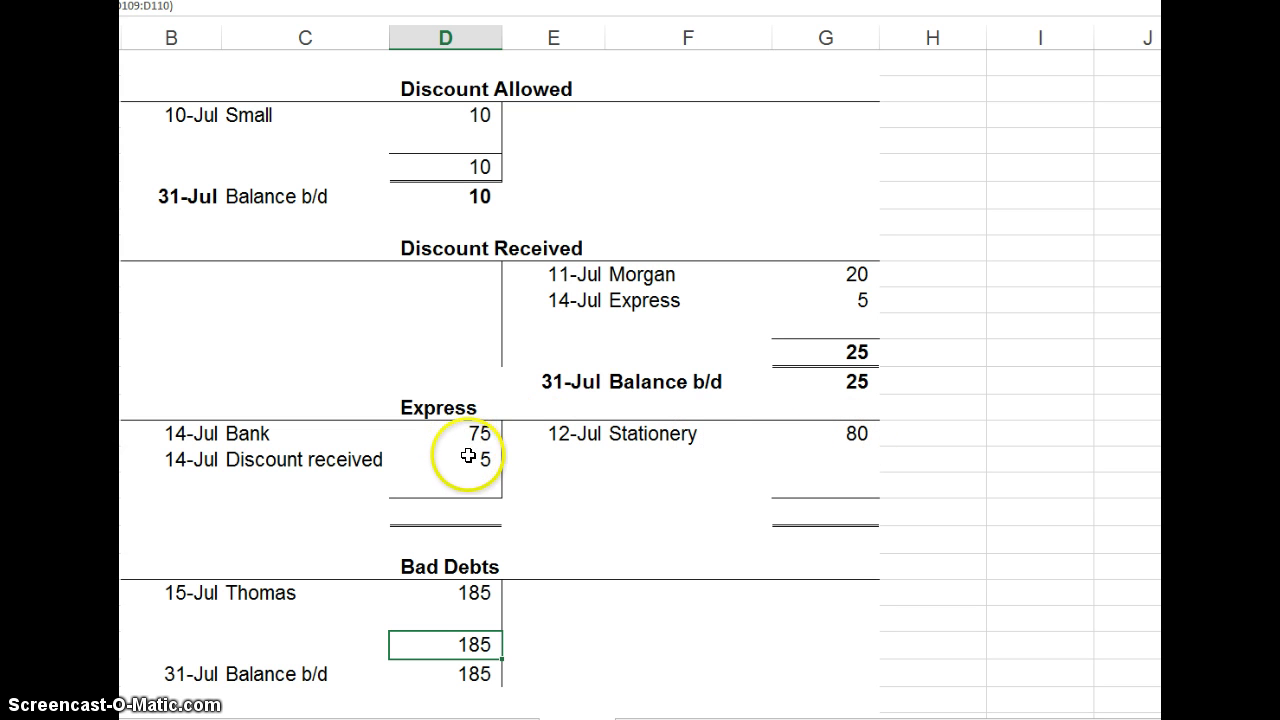
Step: AutoSum the Express debit and credit columns to 80 each and write nil below
click(466, 512)
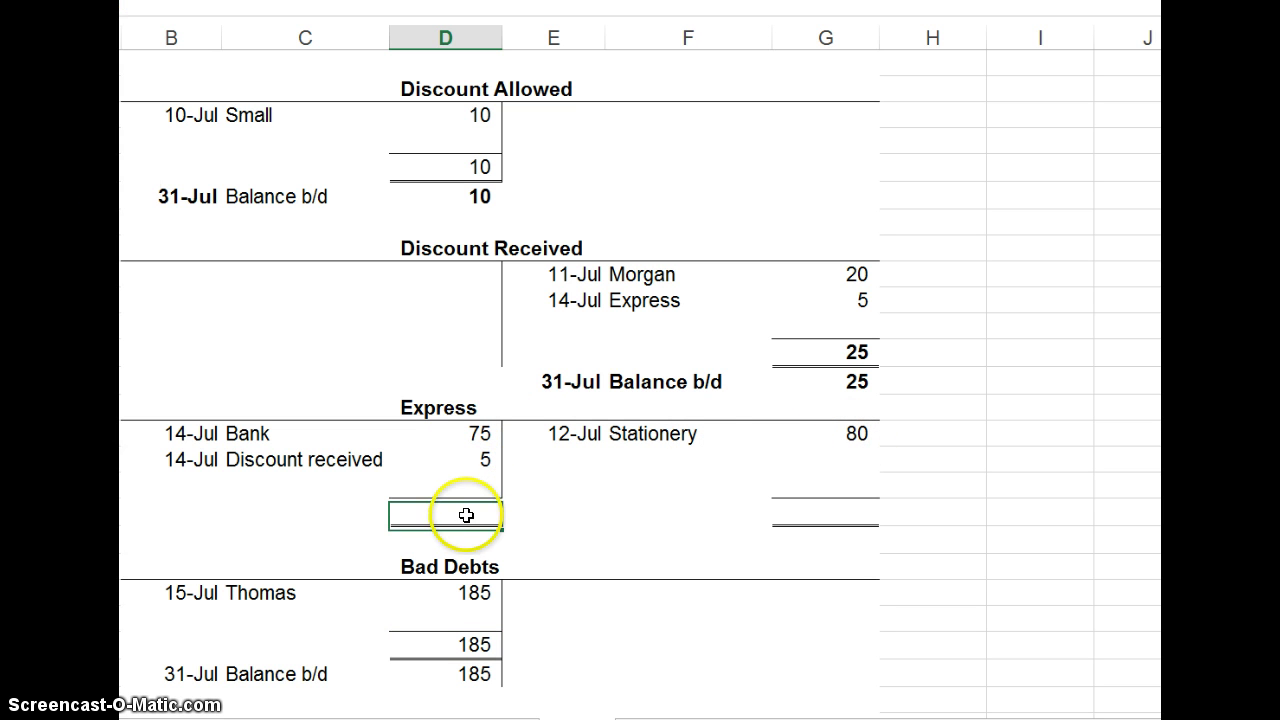
key(alt+equal)
key(Return)
click(820, 508)
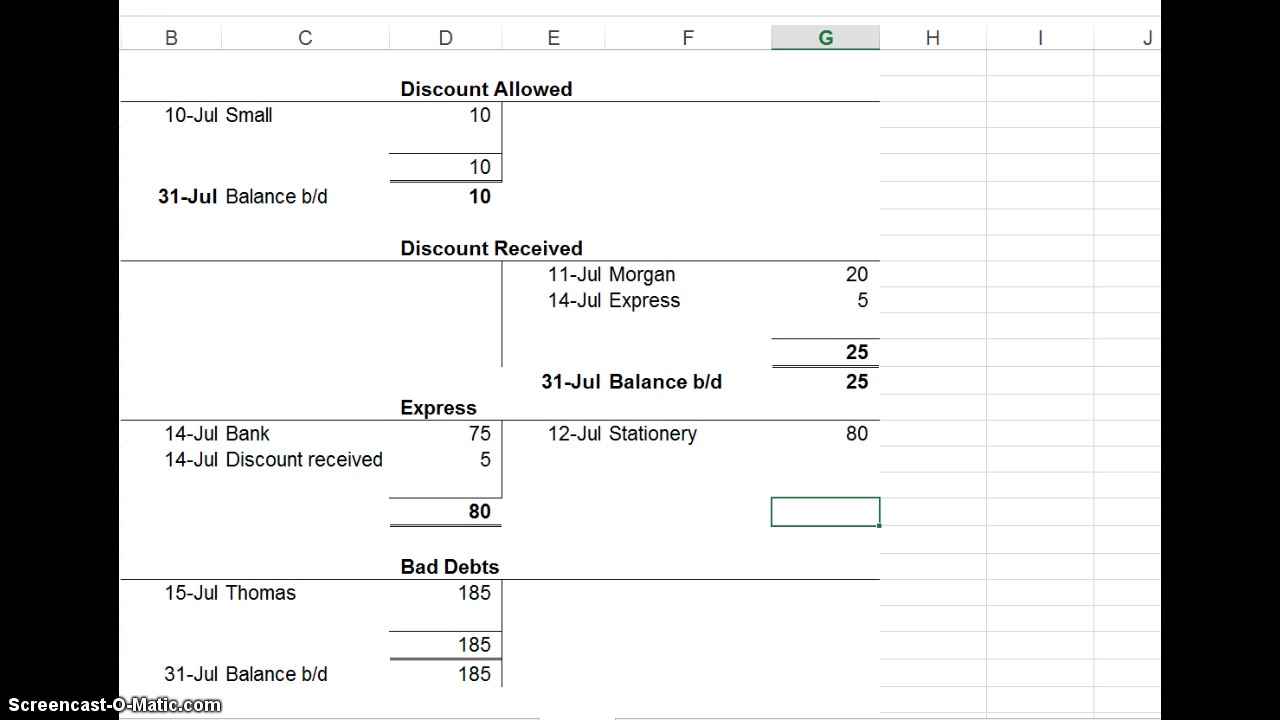
key(alt+equal)
key(Return)
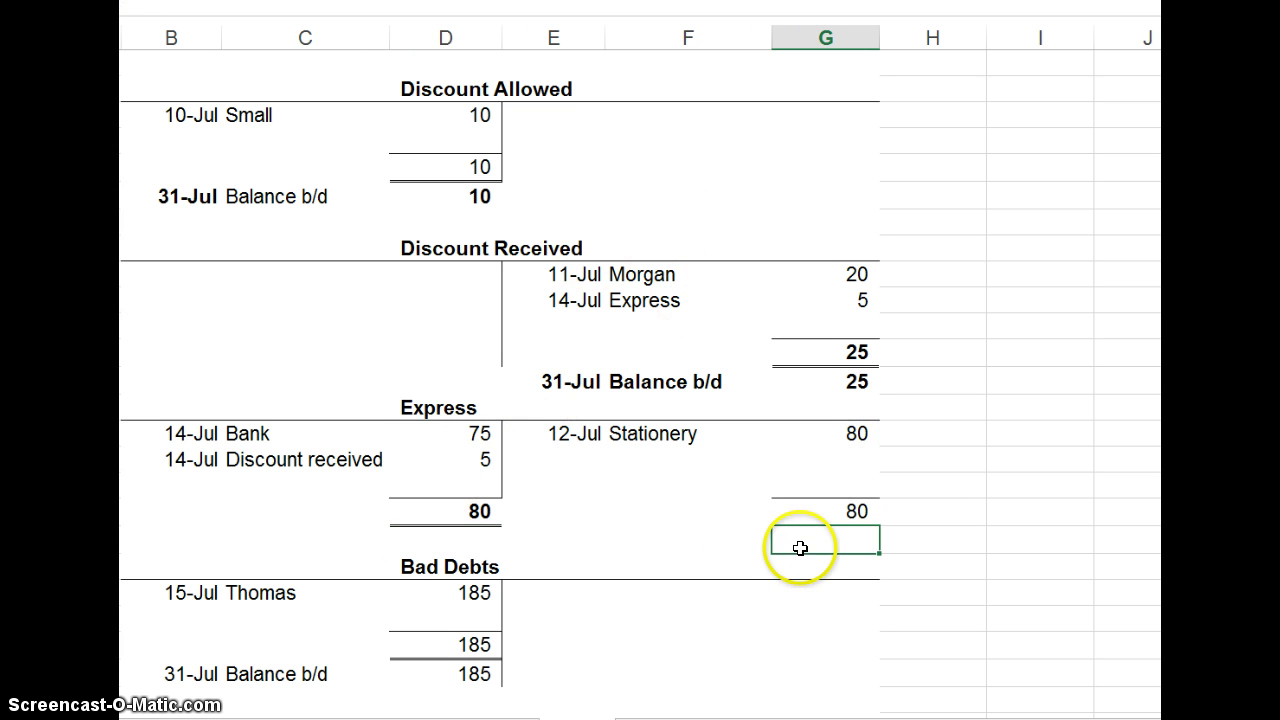
text(nil)
key(Return)
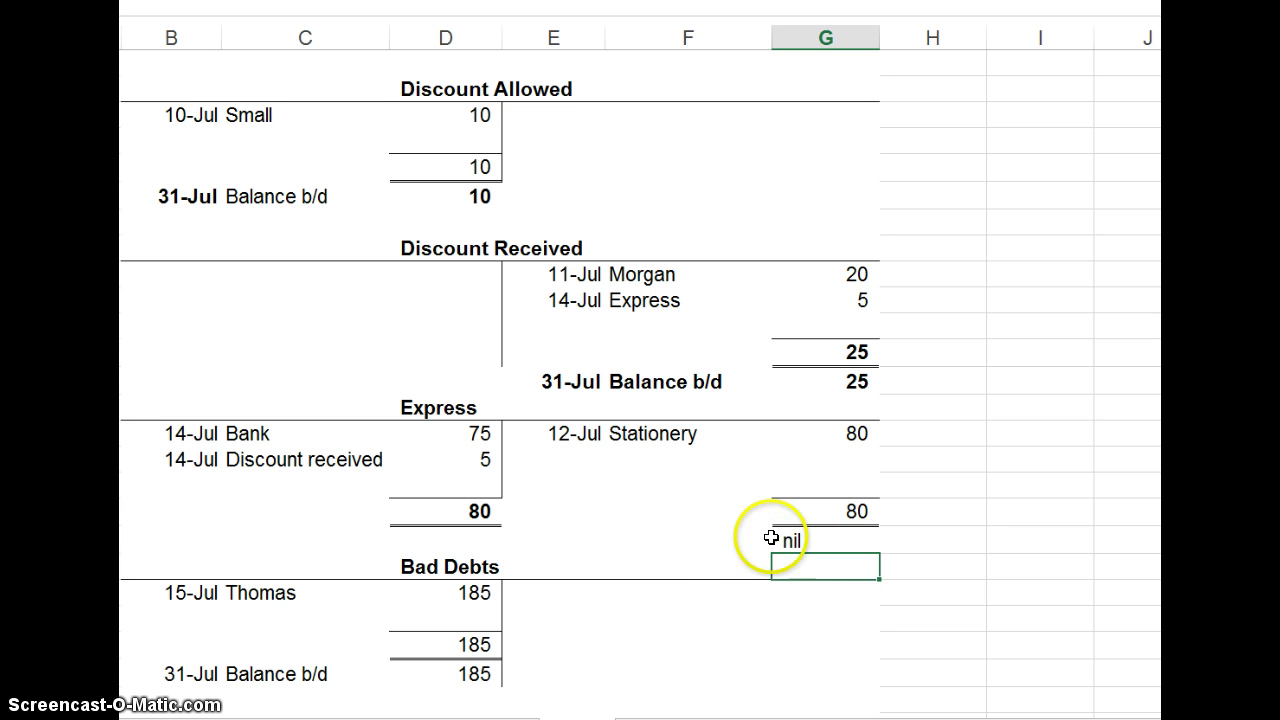
scroll(693, 535, down, 2)
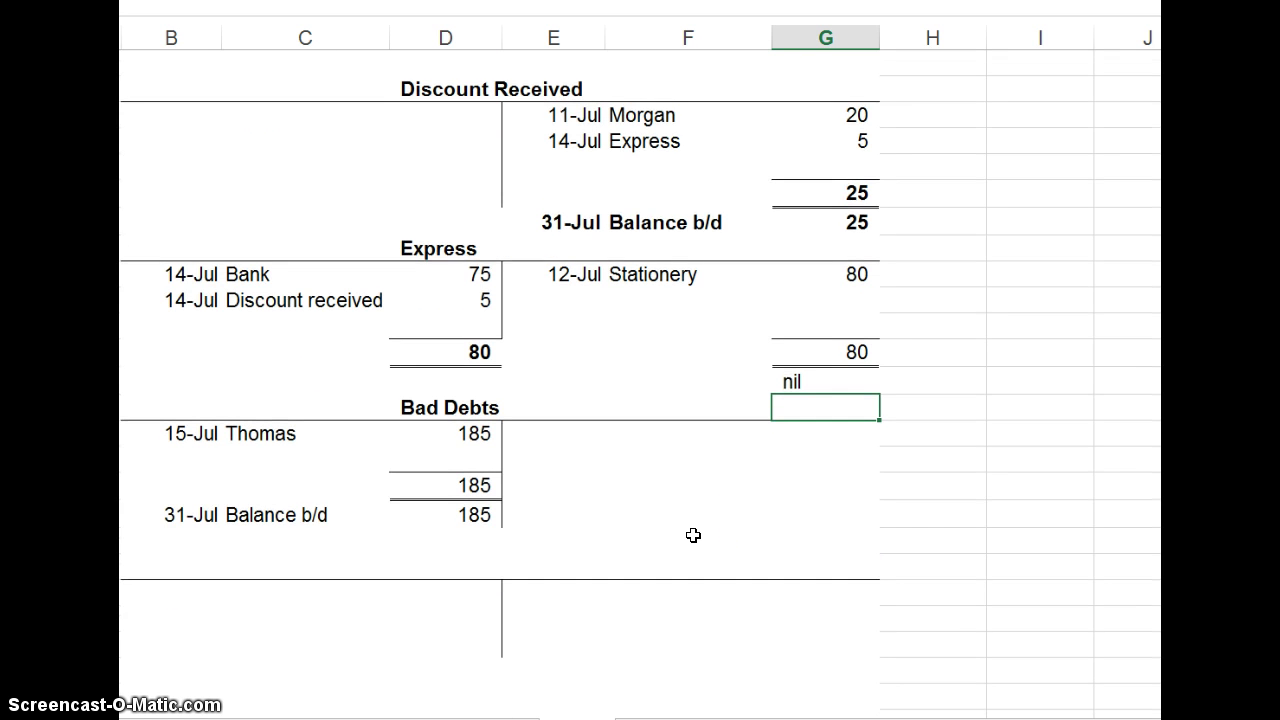
scroll(693, 535, up, 1)
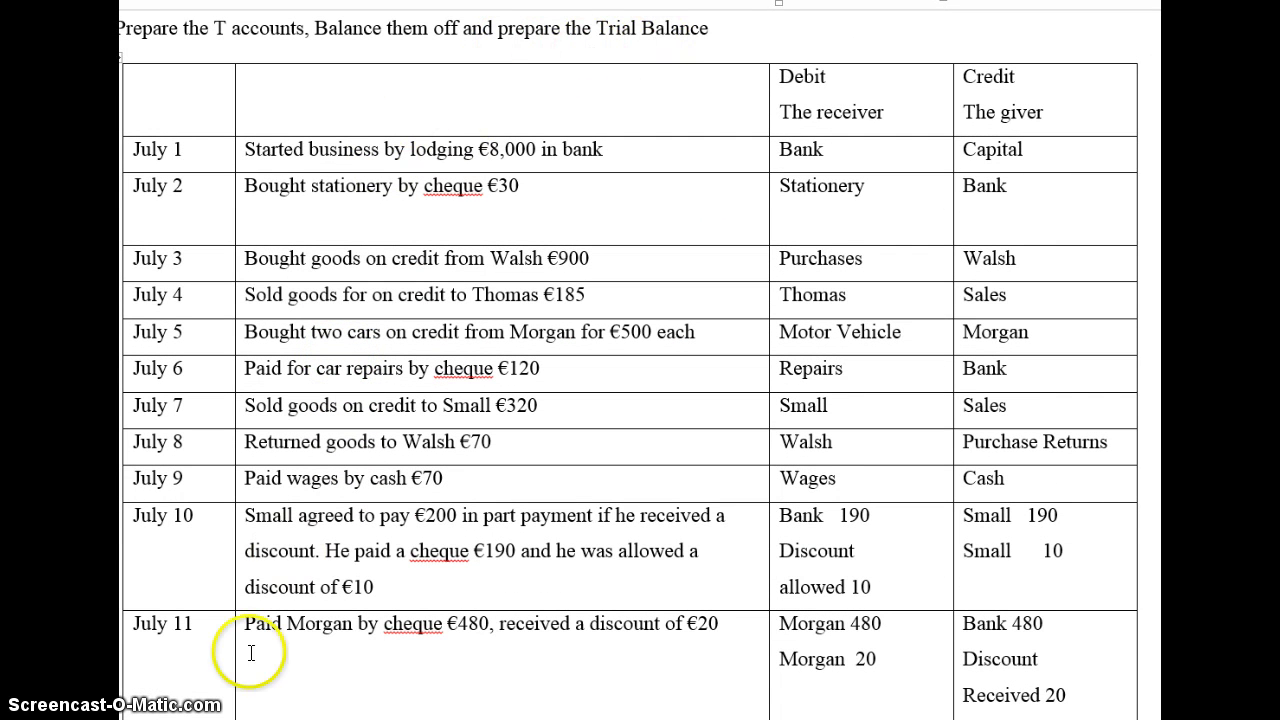
key(alt+Tab)
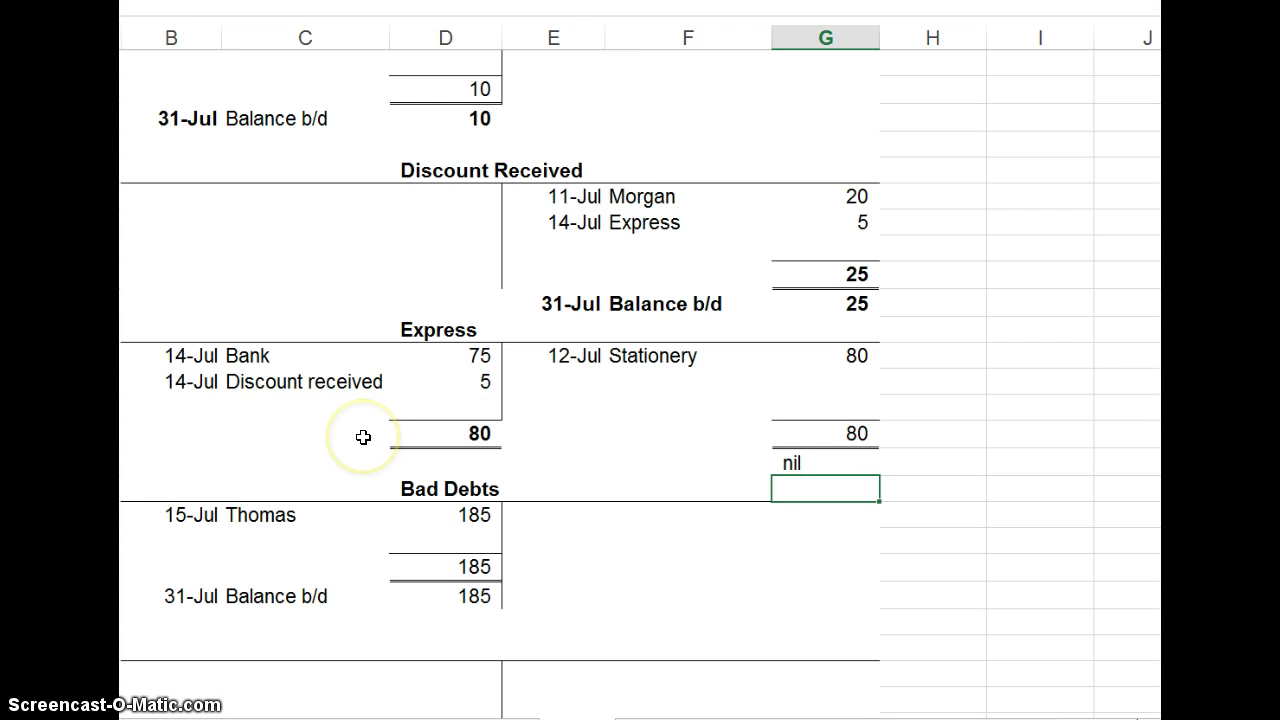
scroll(363, 437, down, 3)
click(170, 513)
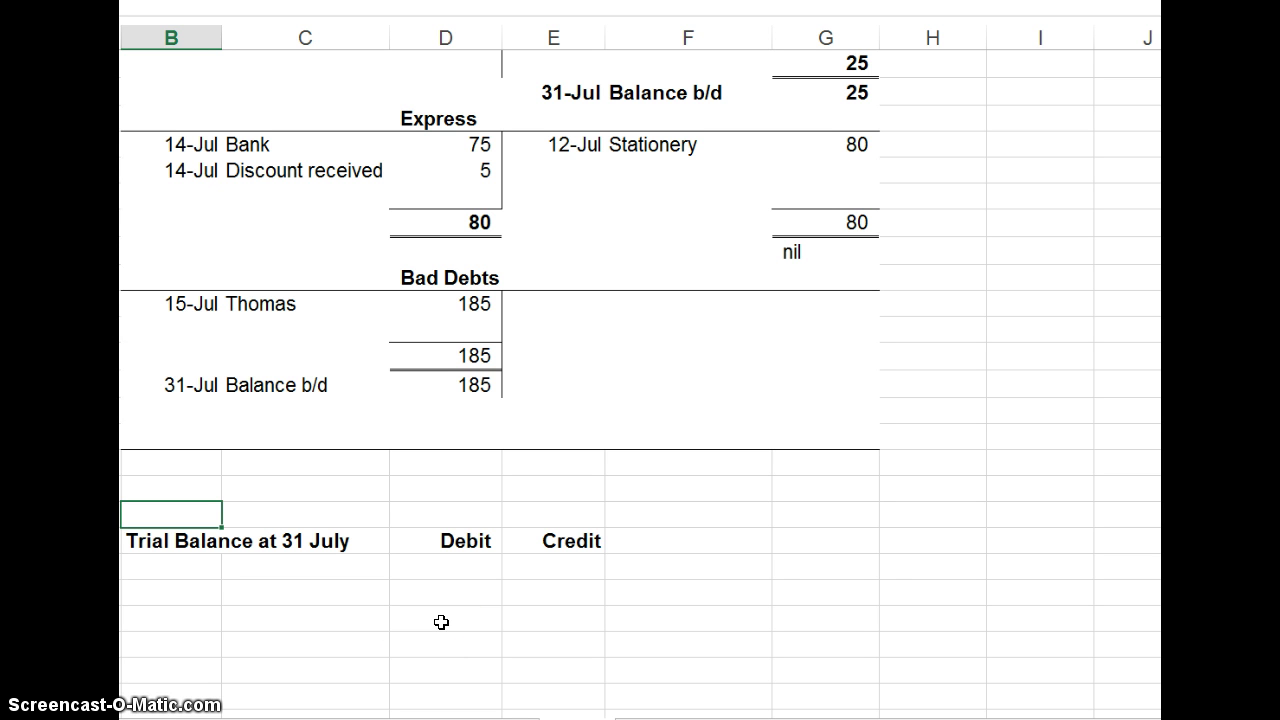
click(163, 616)
key(ctrl+Home)
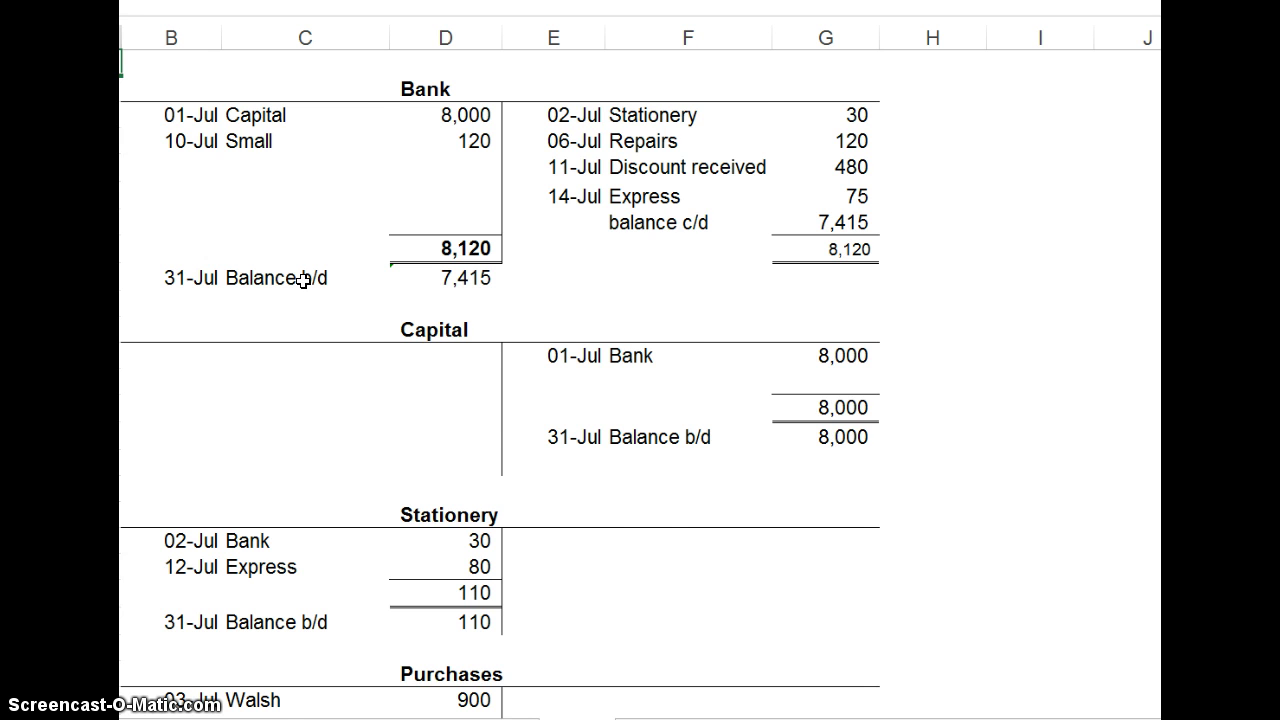
scroll(303, 280, down, 20)
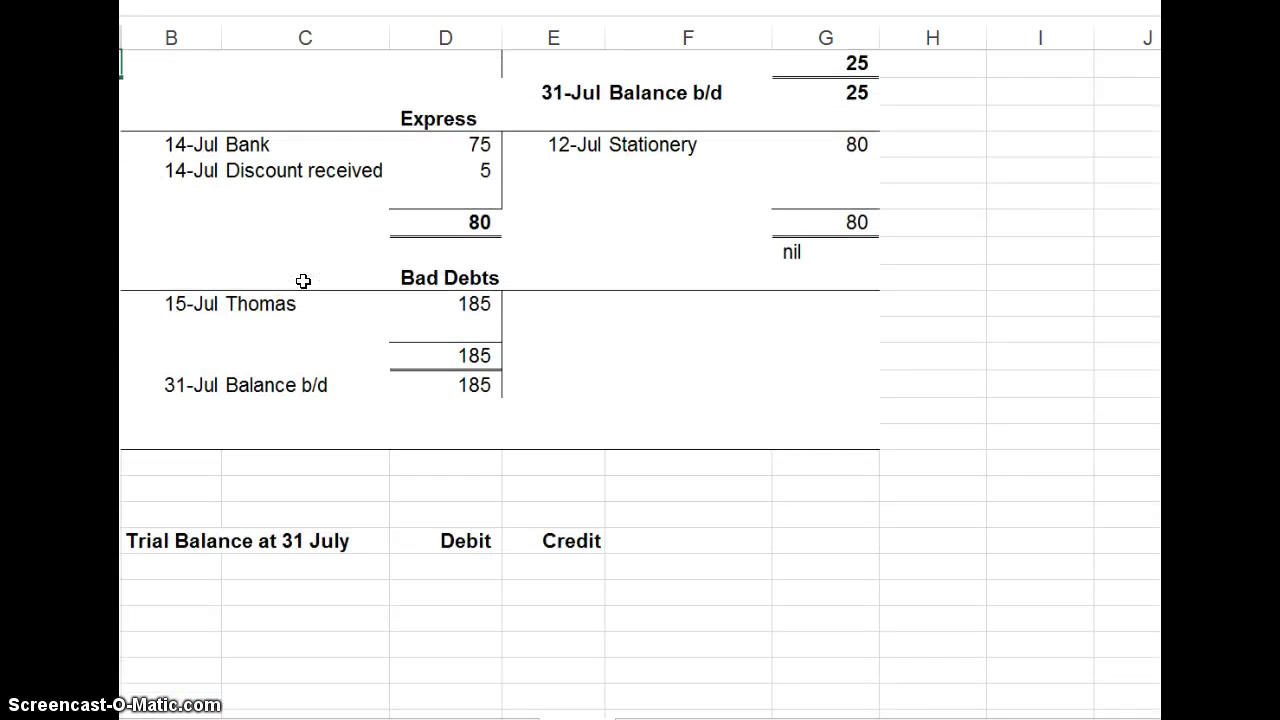
key(Page_Down)
scroll(303, 280, up, 5)
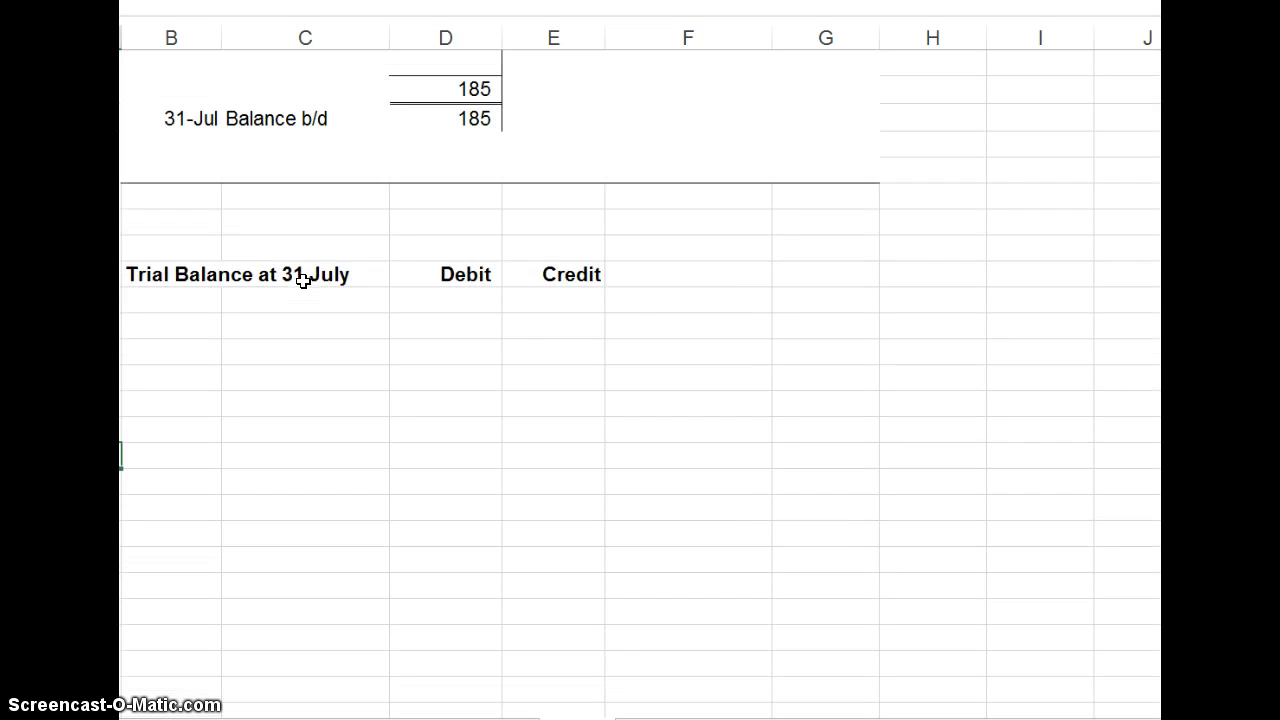
Step: Enter Bank with a 7,415 debit as the first Trial Balance account, followed by Capital
click(187, 333)
text(Ba)
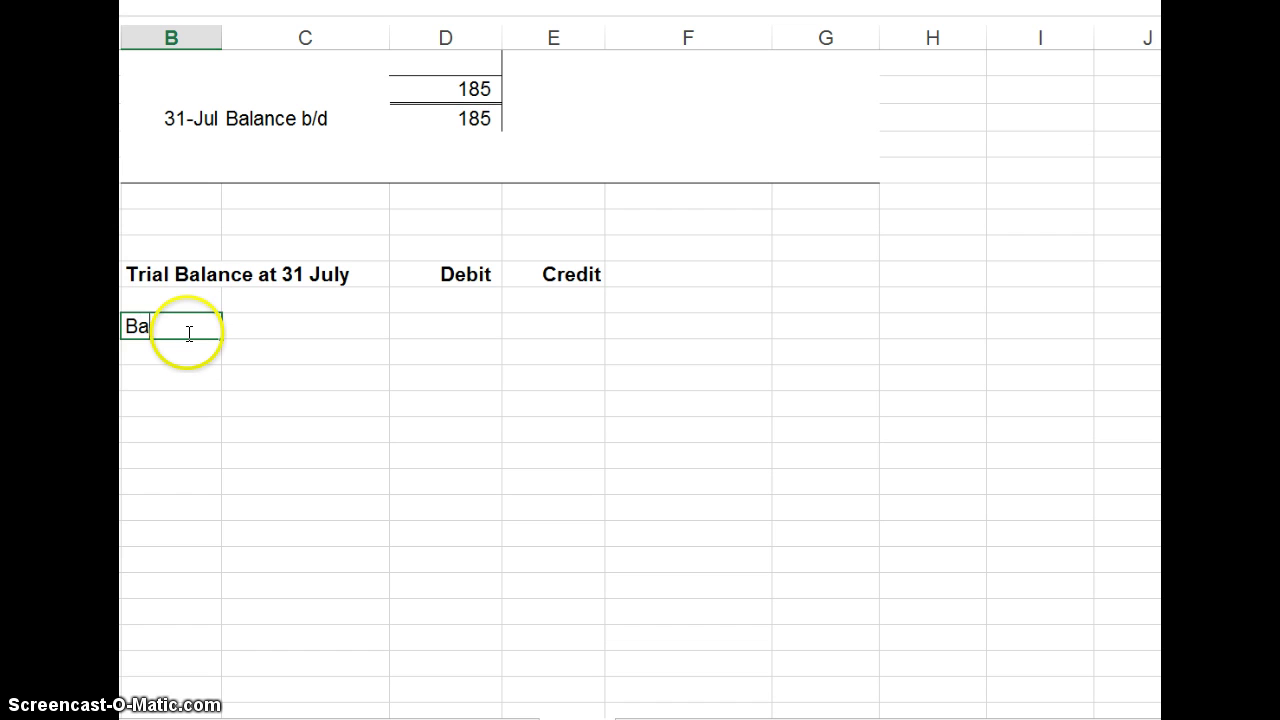
key(Tab)
key(Tab)
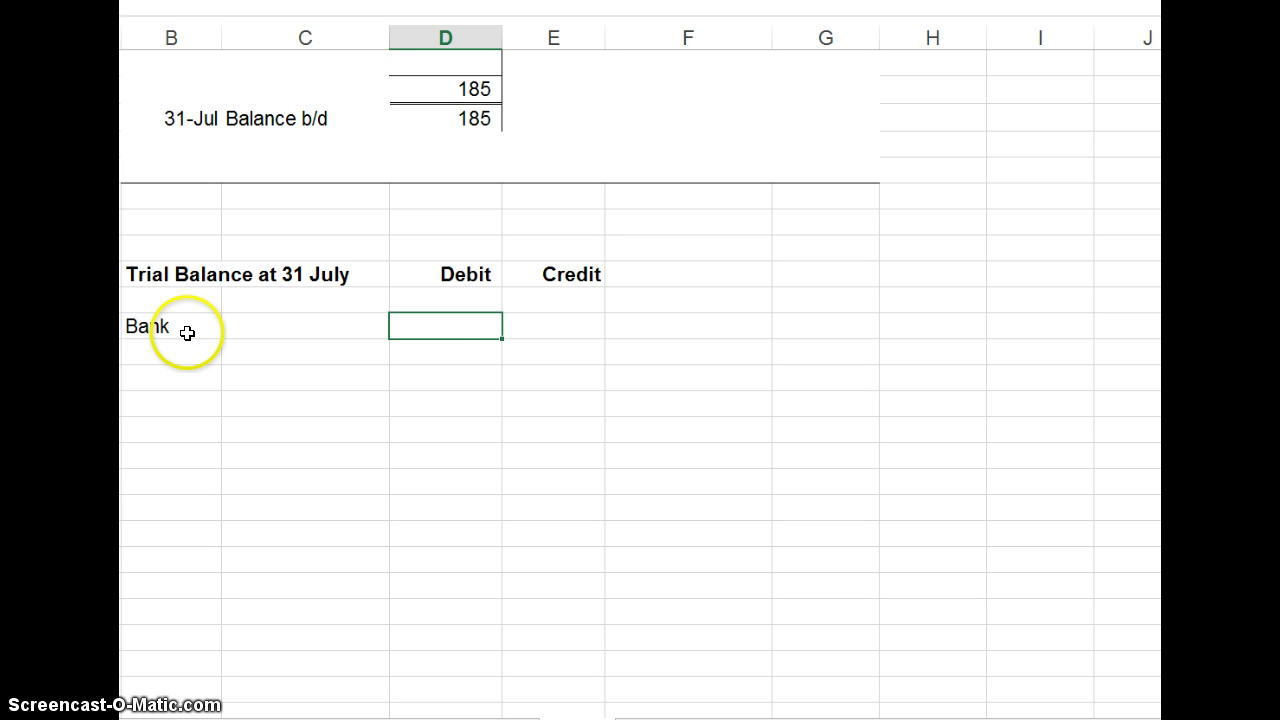
key(Return)
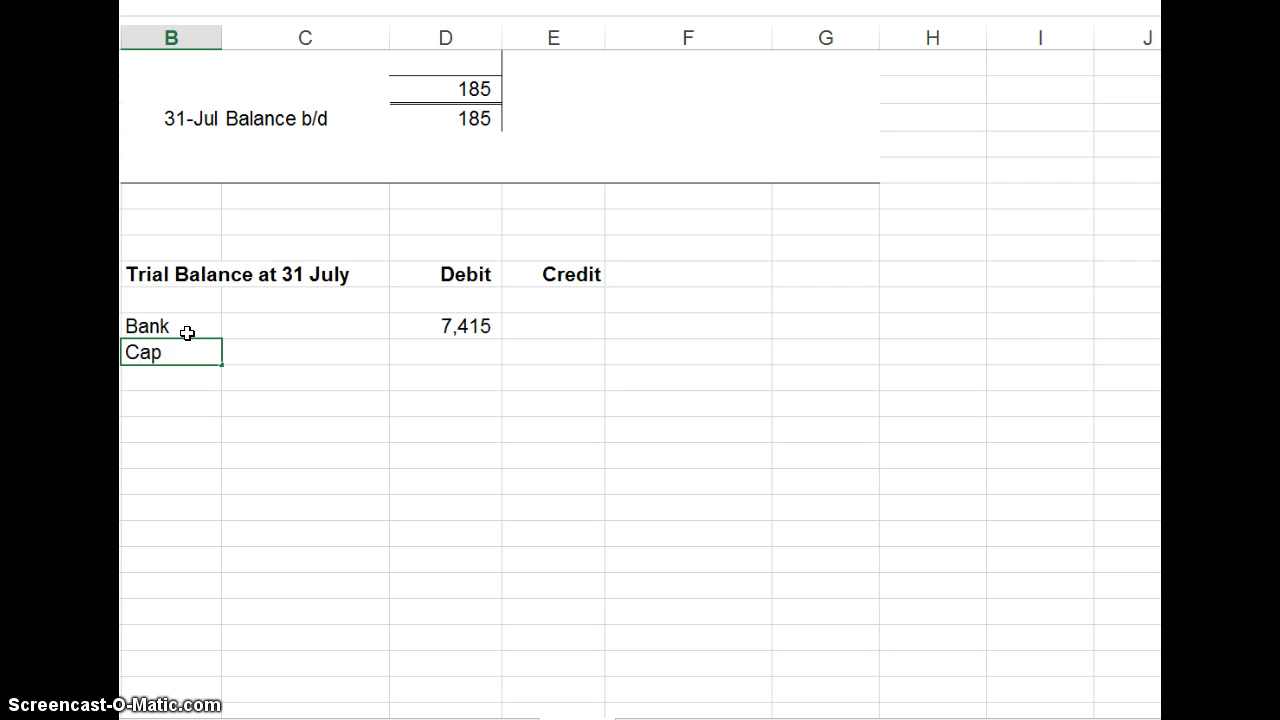
key(Return)
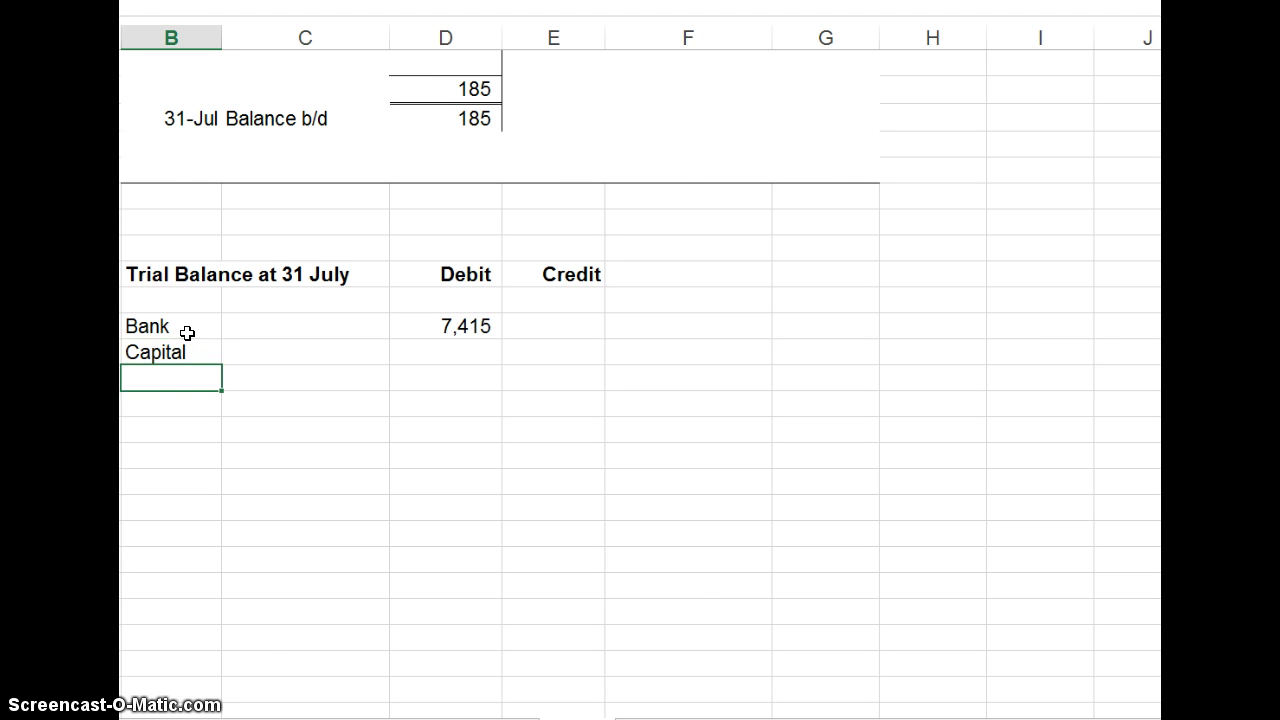
Step: Check the Capital ledger balance and enter 8000 in its Trial Balance Credit cell
key(ctrl+Home)
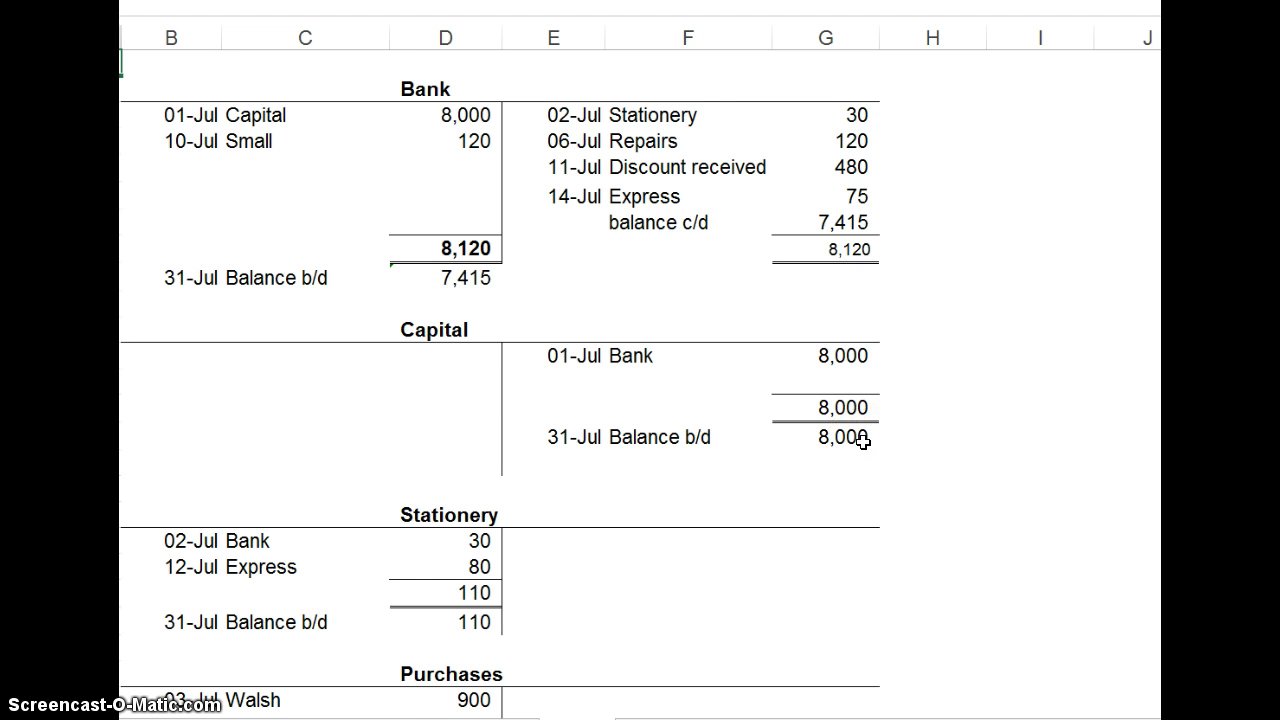
scroll(863, 441, down, 20)
scroll(863, 441, down, 1)
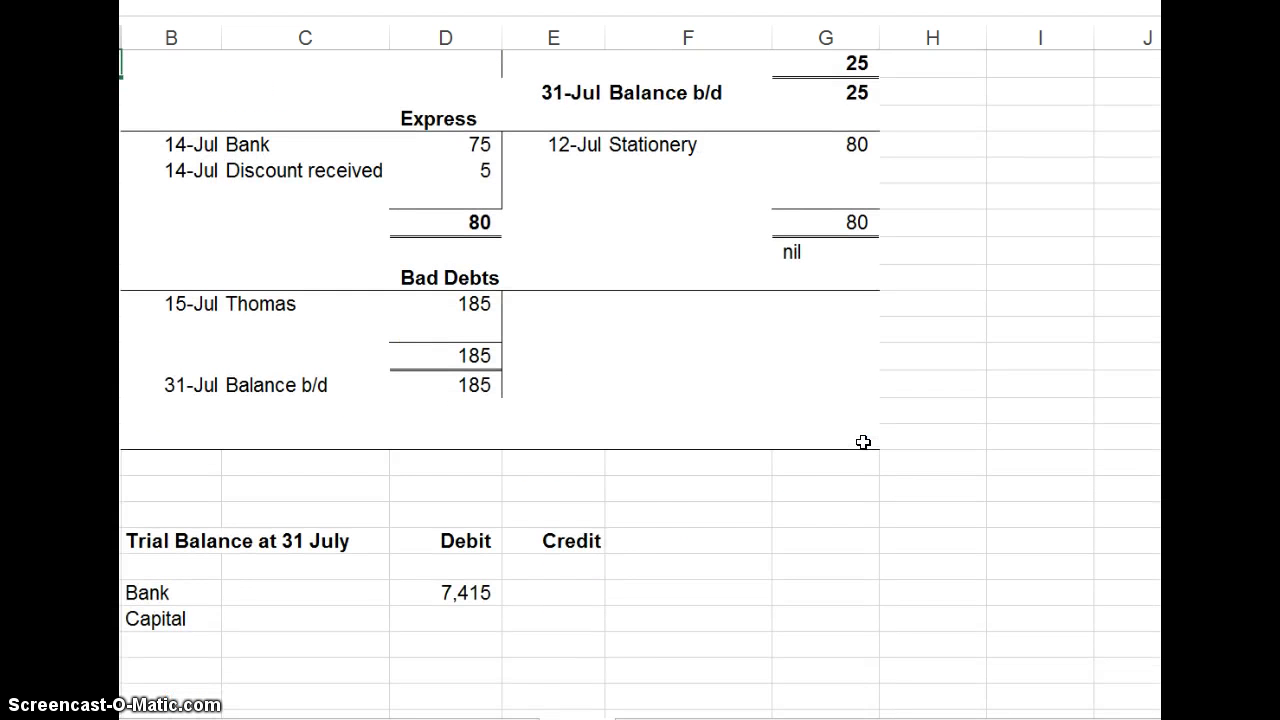
click(550, 621)
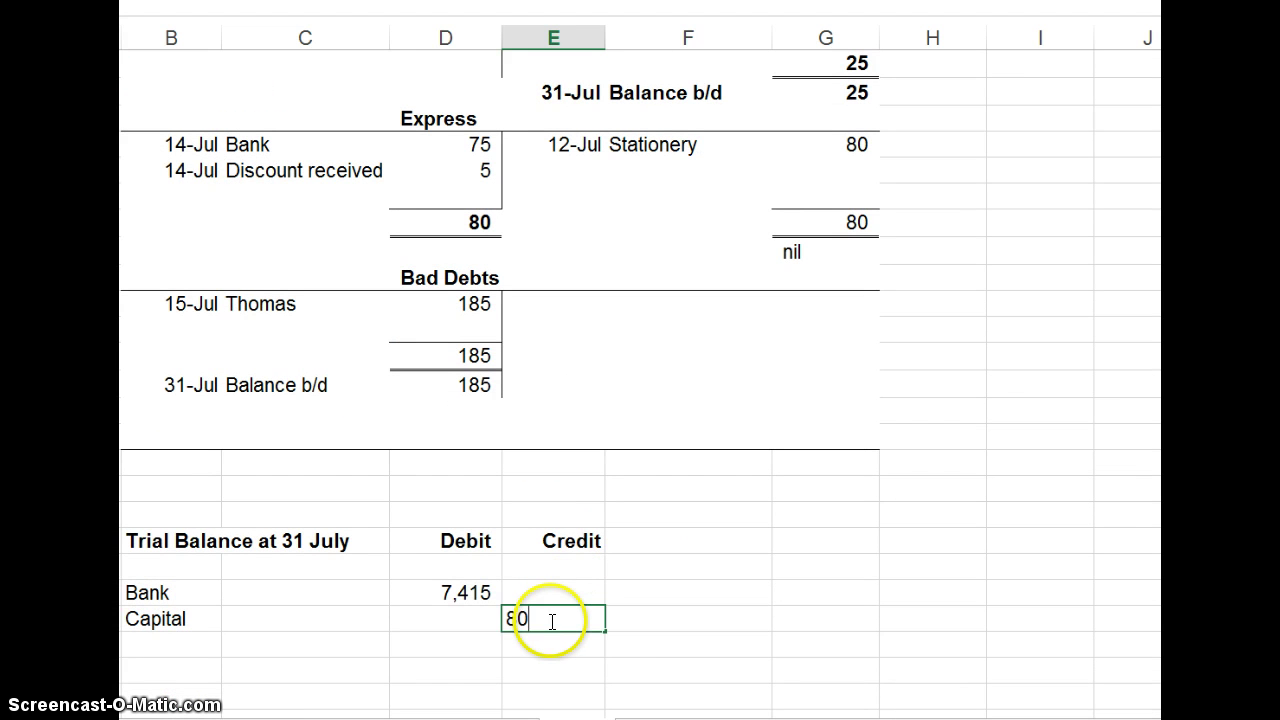
key(Return)
scroll(189, 614, down, 1)
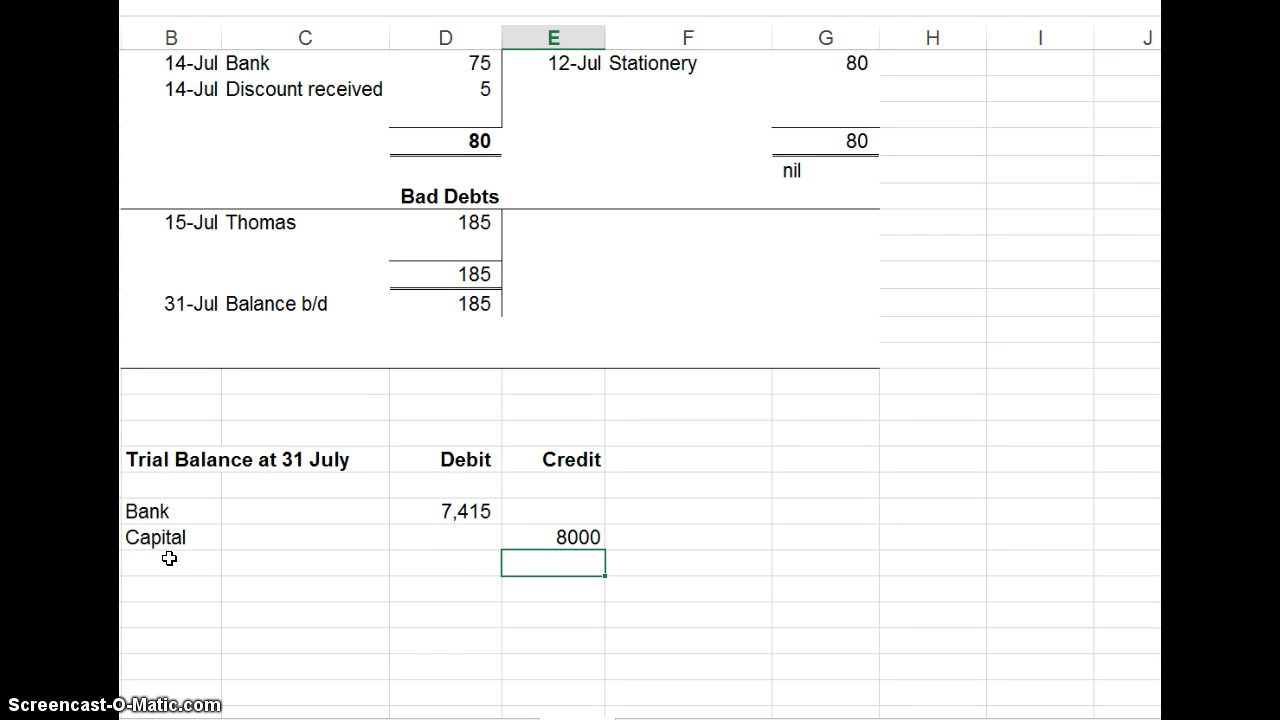
key(ctrl+Home)
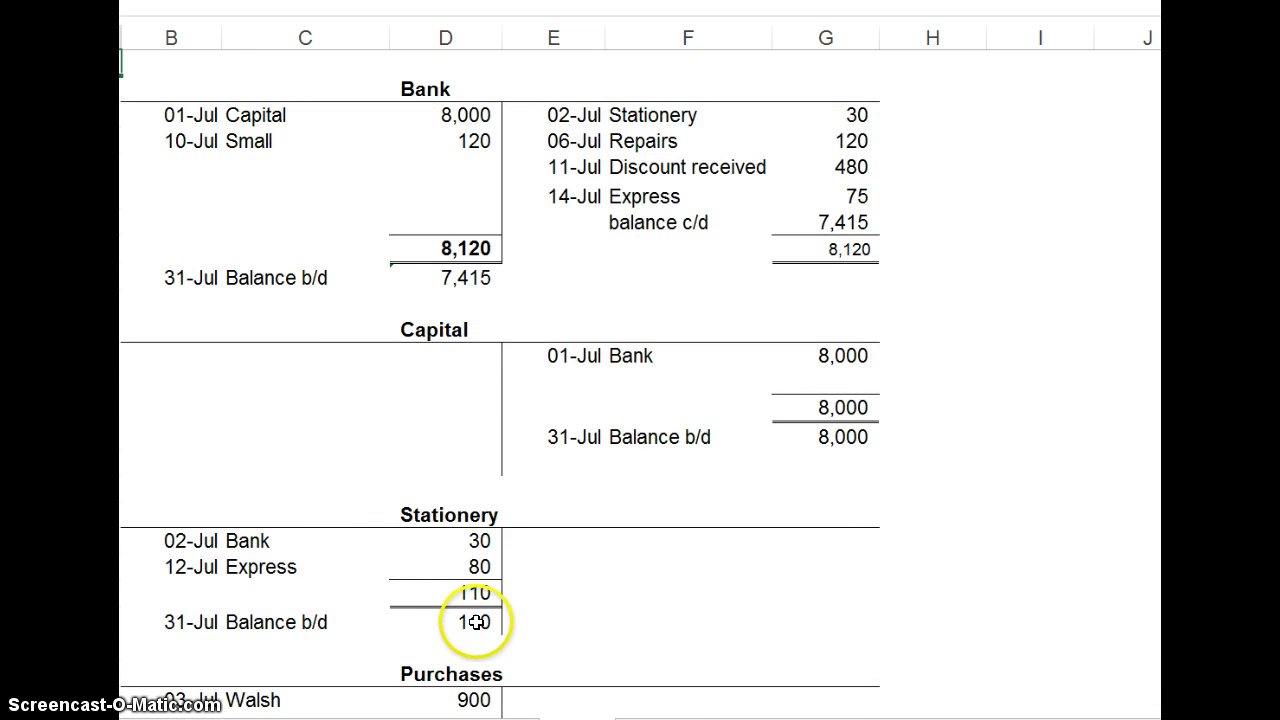
scroll(475, 621, down, 2)
scroll(480, 491, down, 1)
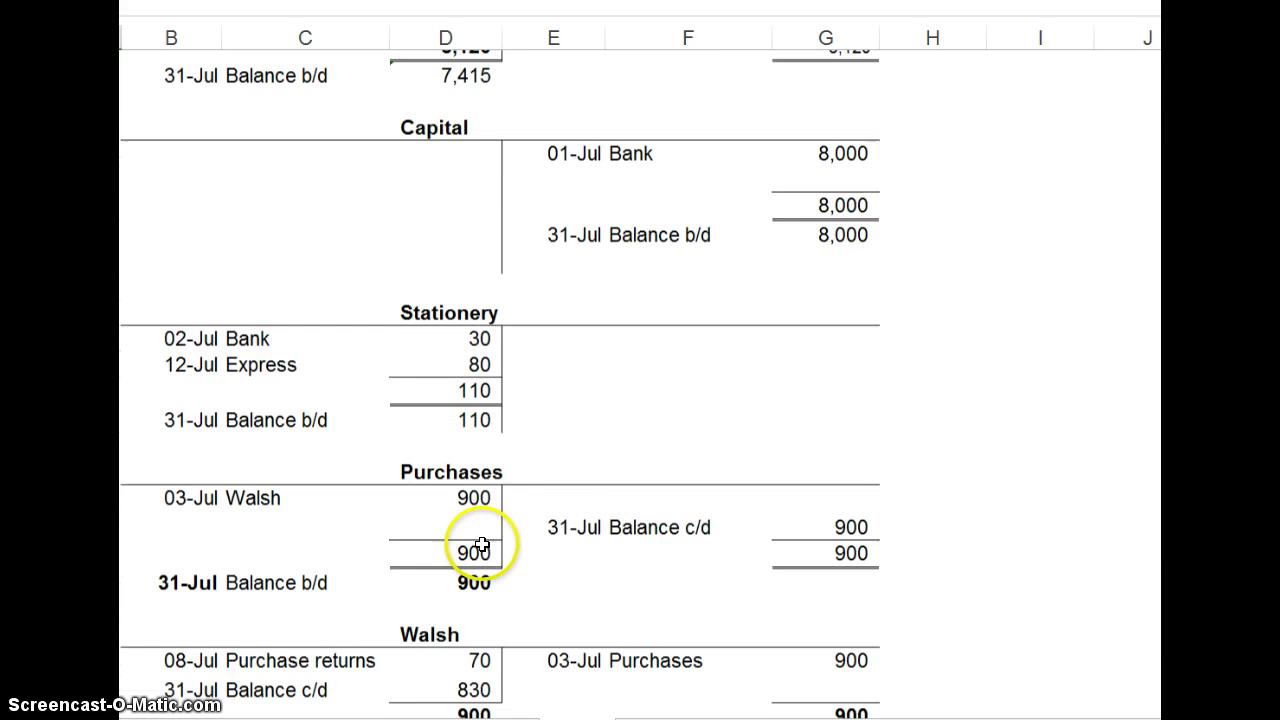
scroll(480, 540, down, 2)
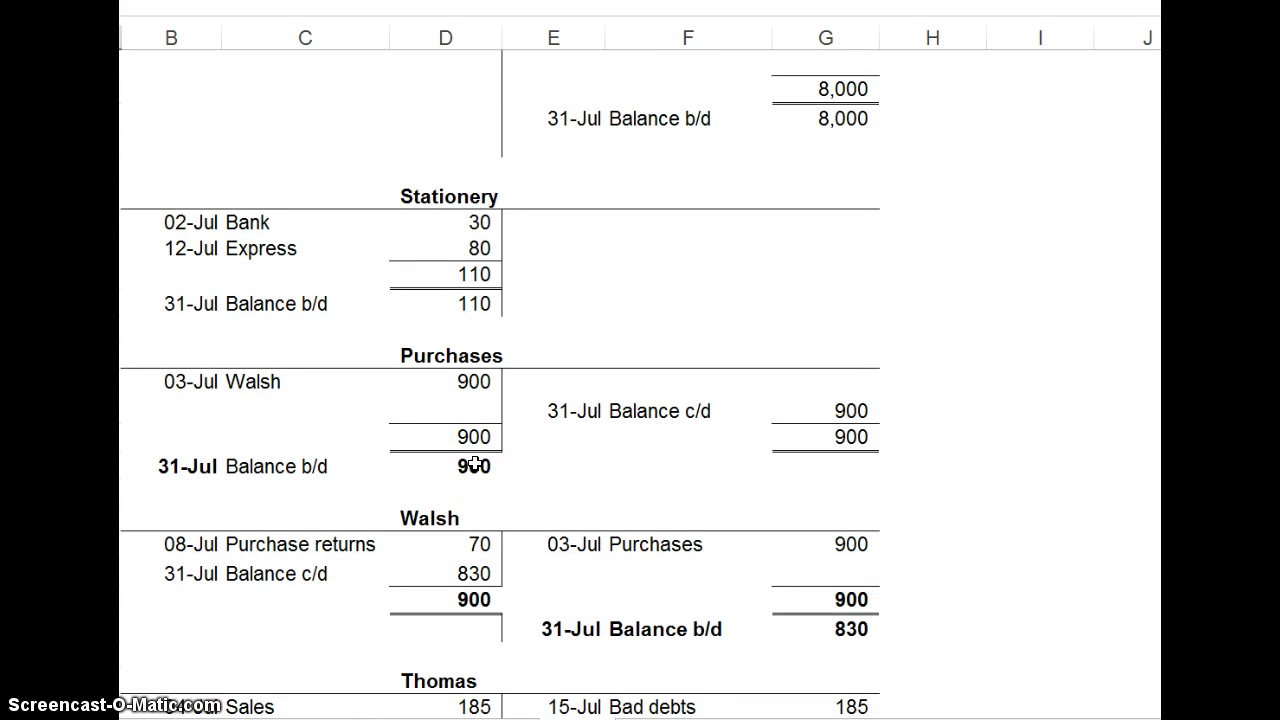
Step: Enter 830 in Walsh's Credit cell and nil in Thomas's Debit cell
scroll(475, 463, down, 9)
click(468, 375)
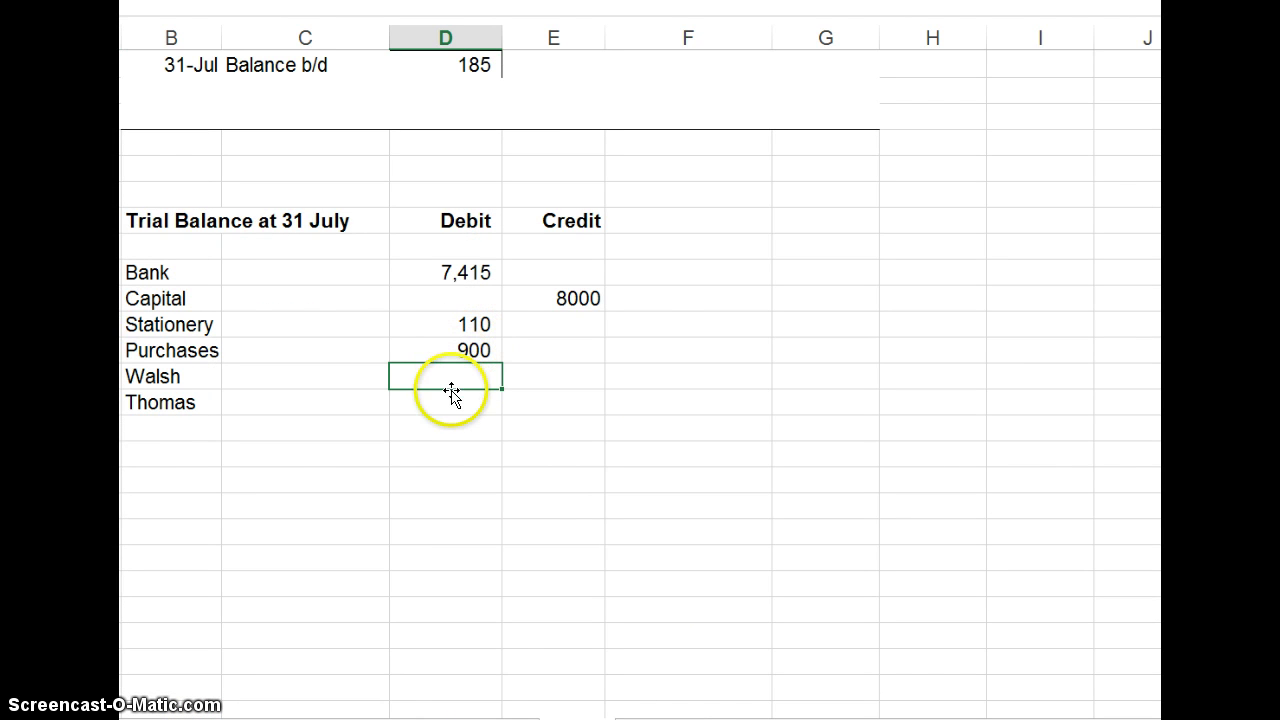
scroll(451, 395, up, 10)
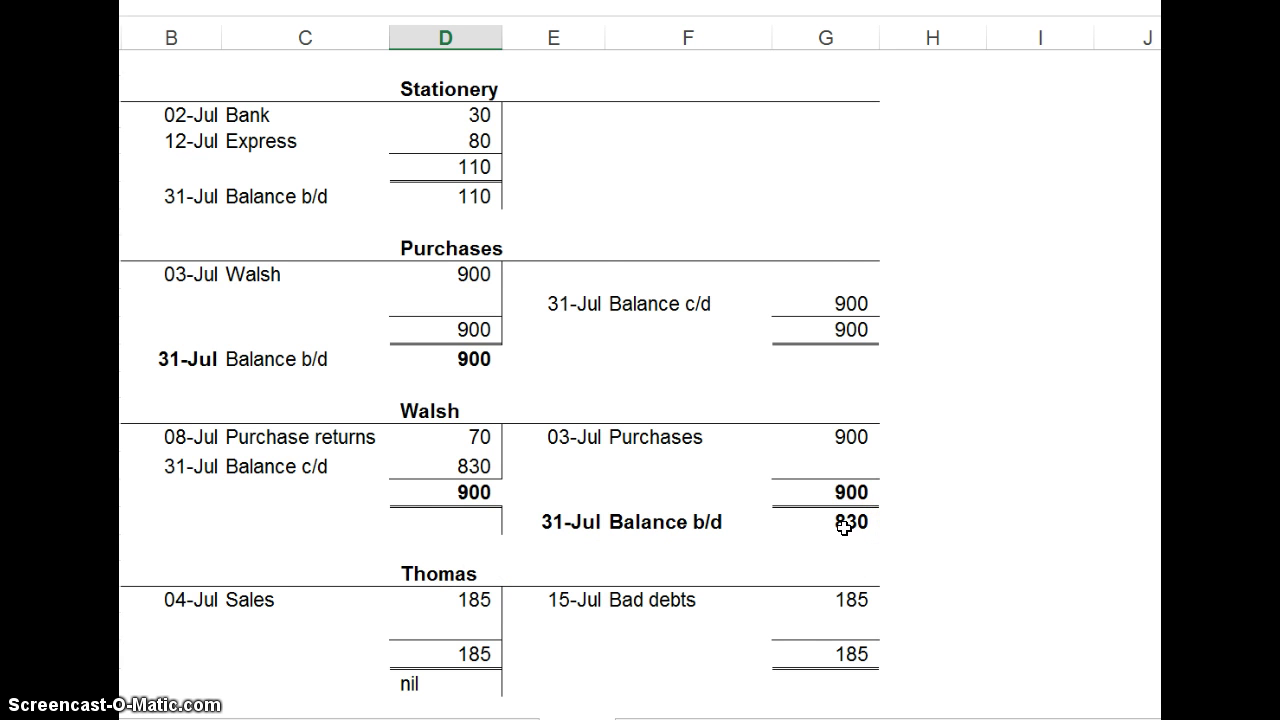
scroll(844, 527, down, 20)
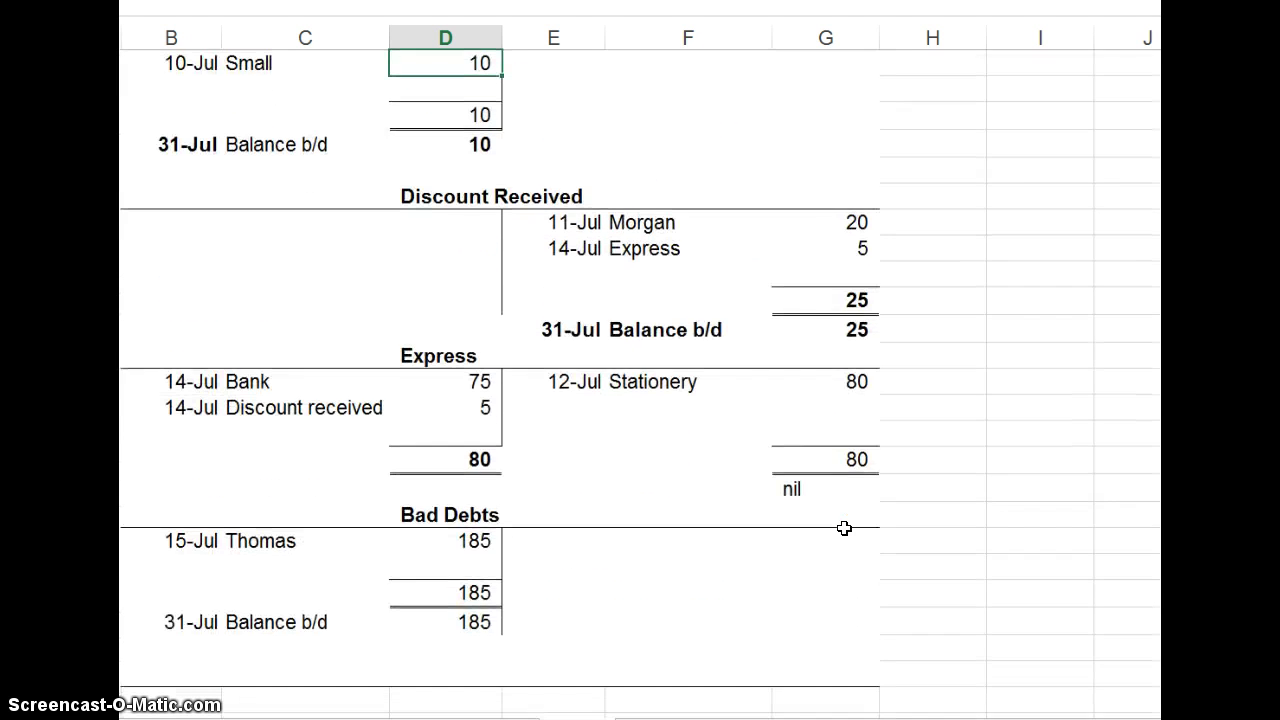
scroll(844, 527, down, 5)
click(554, 264)
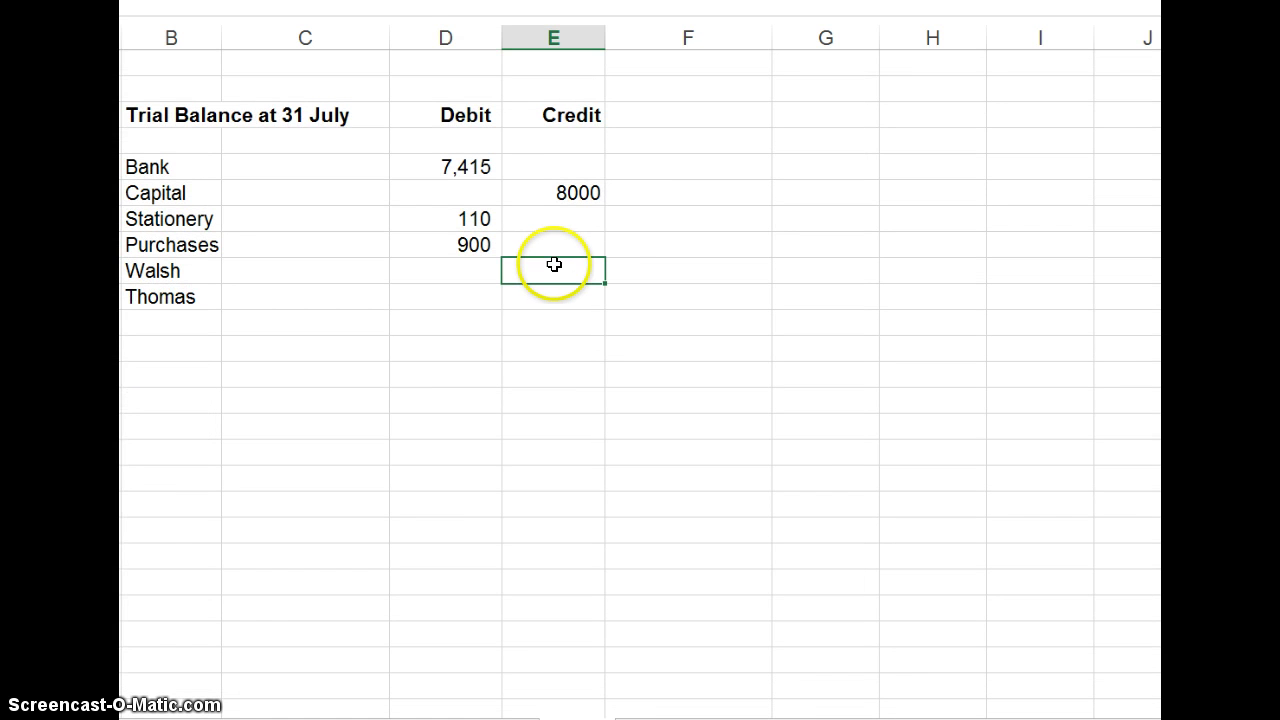
text(830)
key(Return)
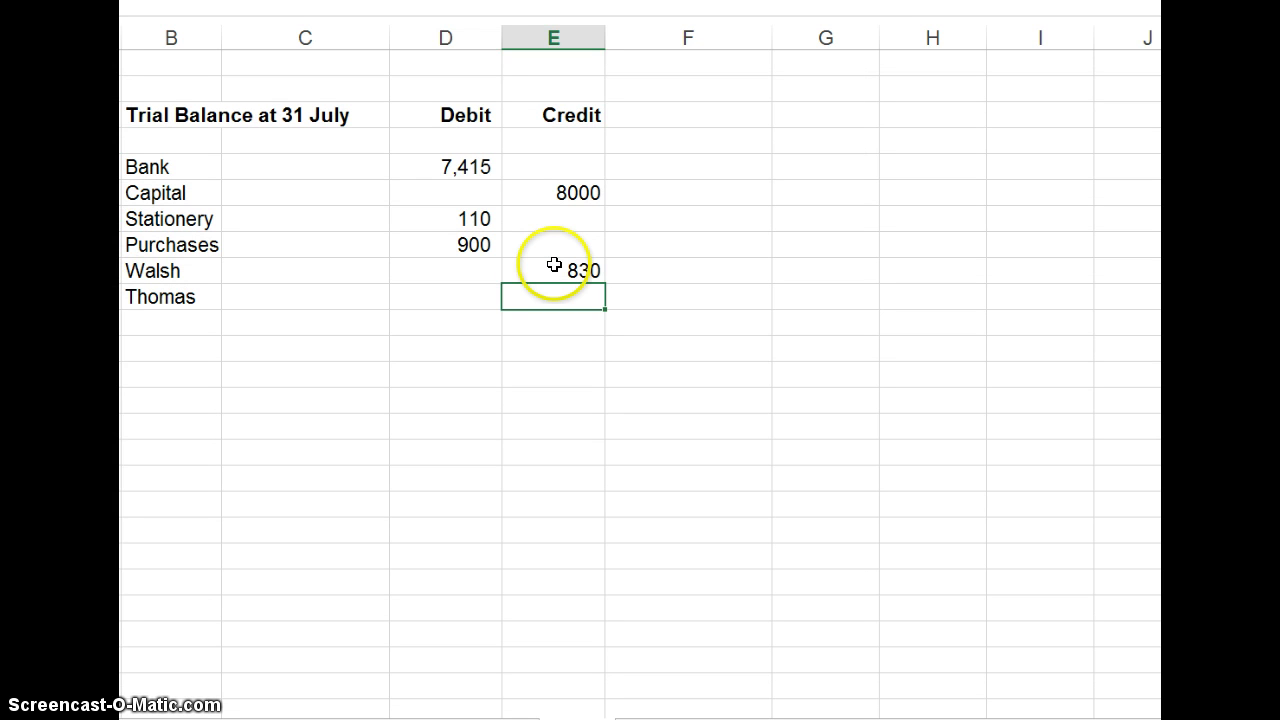
key(Left)
text(n)
key(Return)
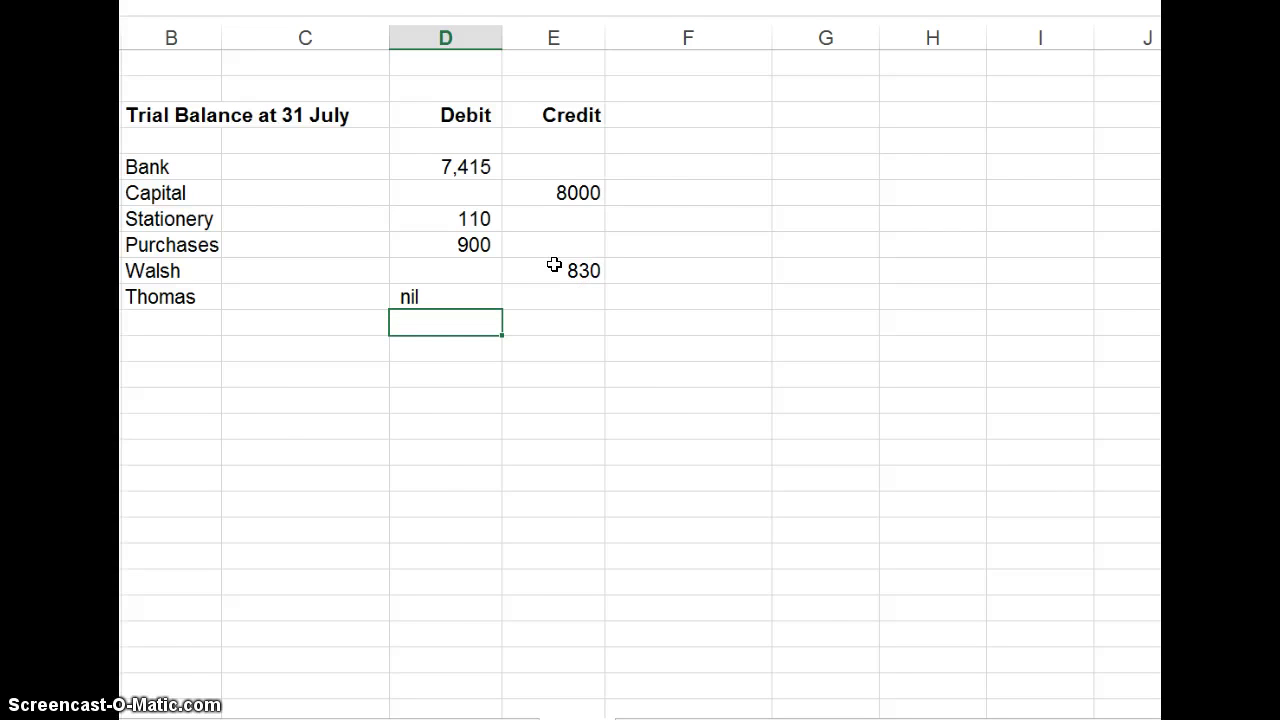
key(ctrl+Page_Up)
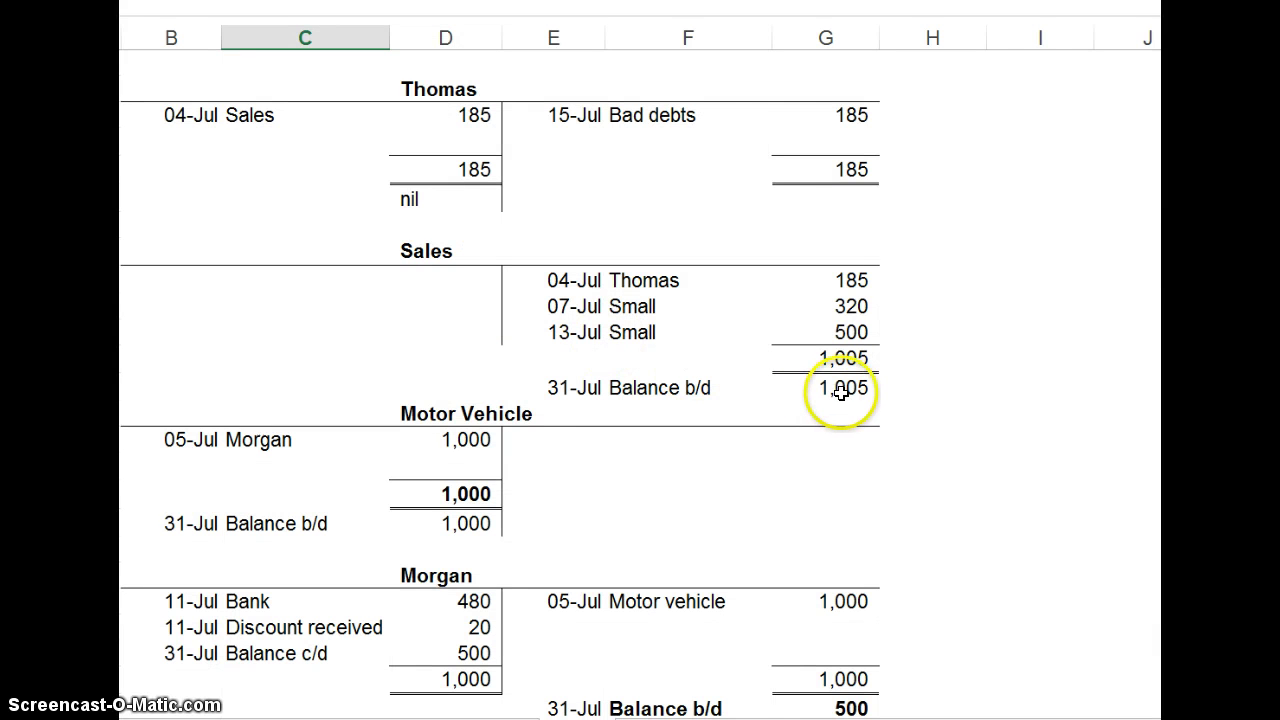
Step: Check the Motor Vehicle 1,000 and Morgan balances in the ledger accounts
click(473, 523)
scroll(473, 523, down, 1)
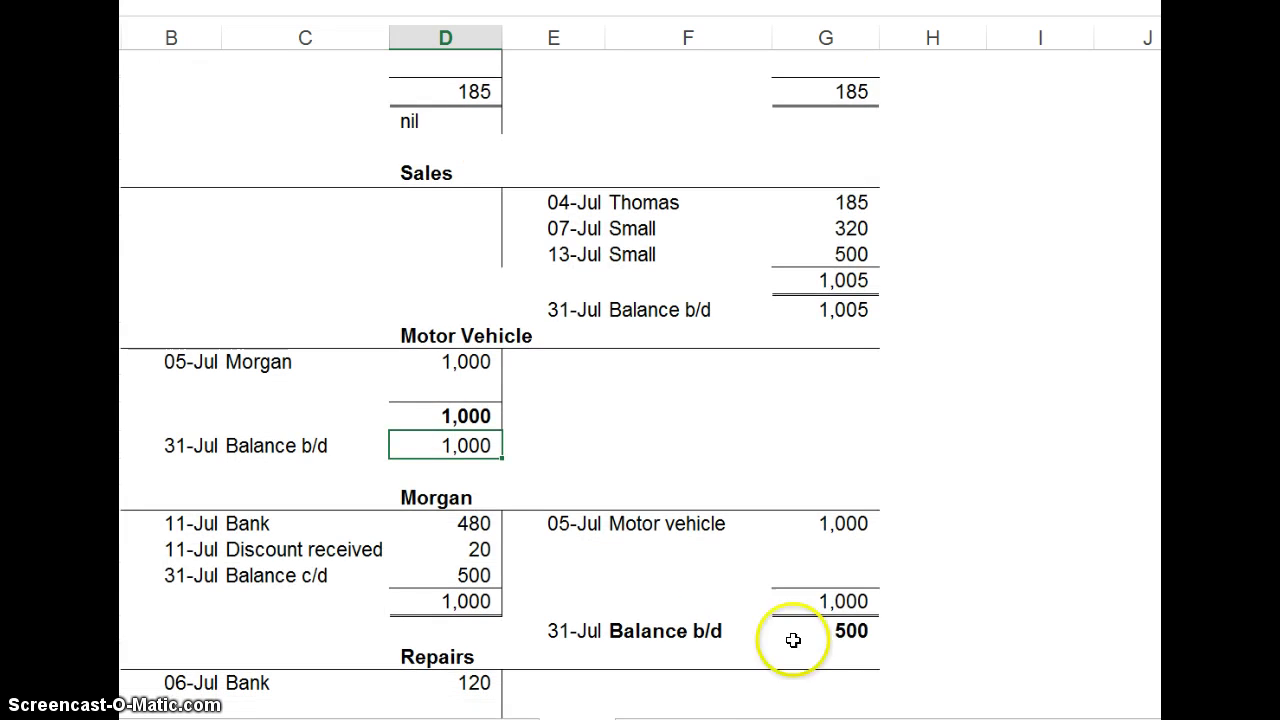
scroll(849, 638, down, 1)
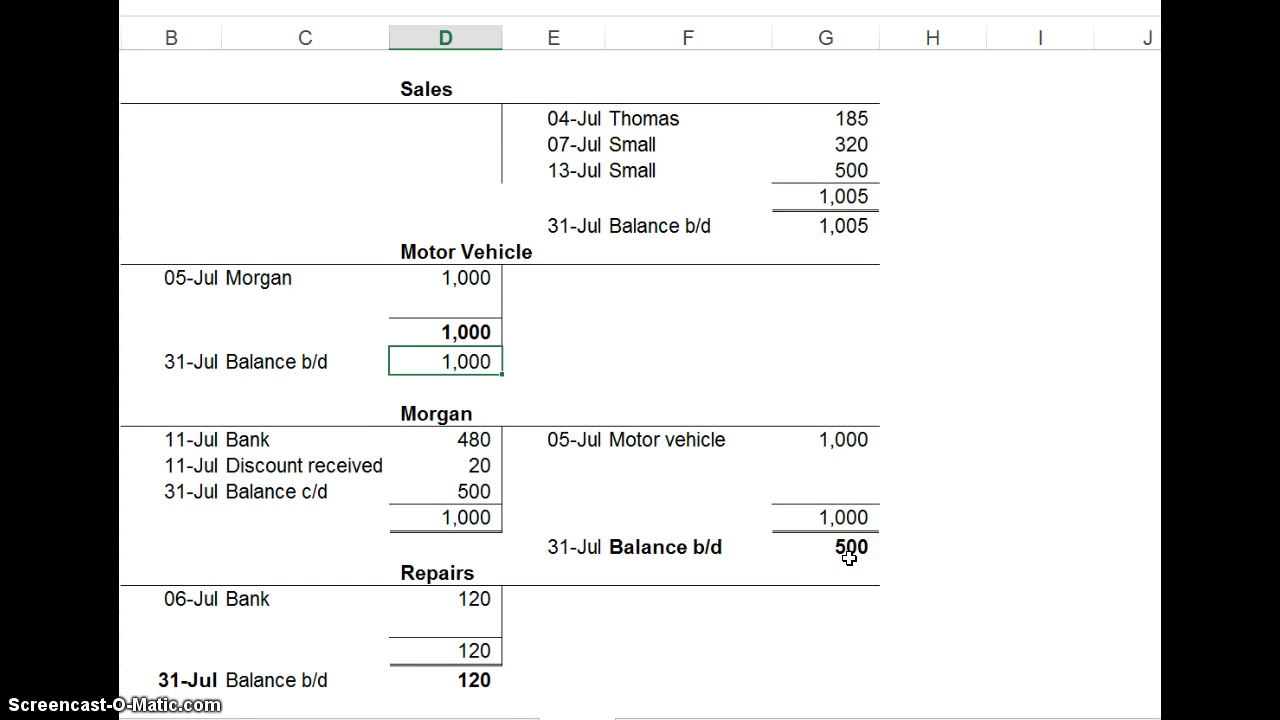
scroll(849, 557, down, 1)
key(Down)
key(Down)
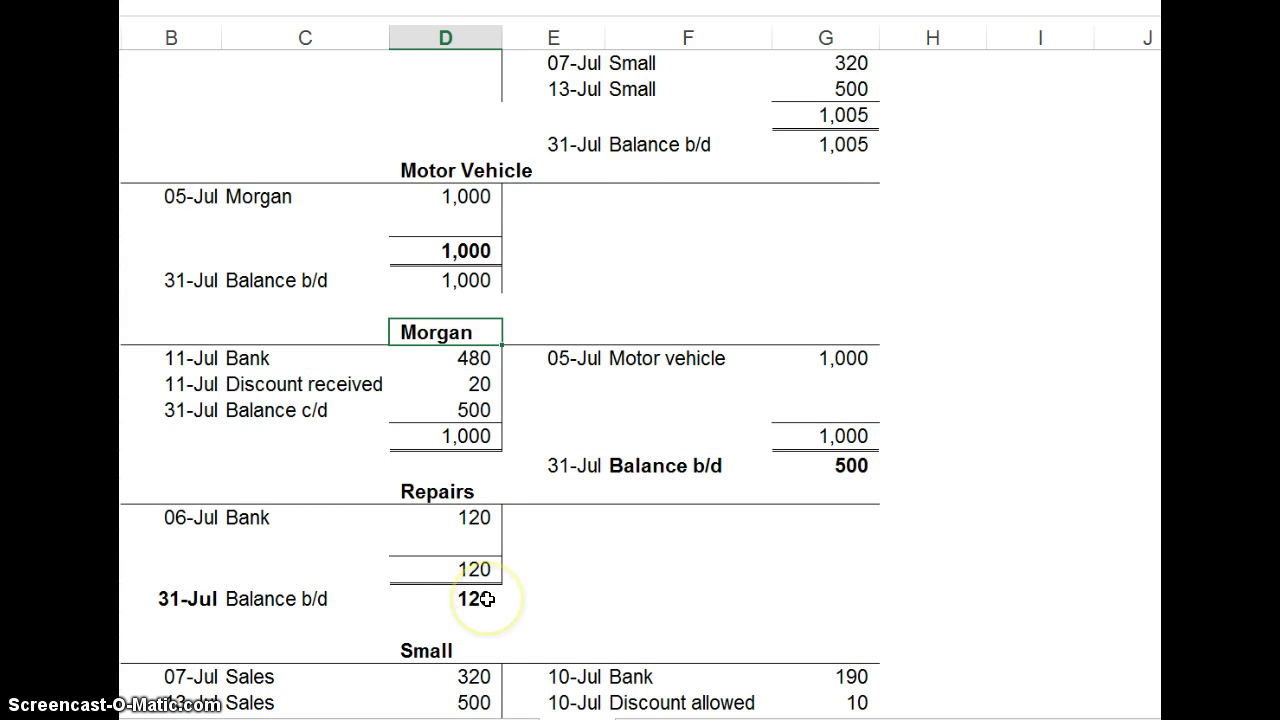
Step: Enter Morgan 500 under Credit and Repairs 120 under Debit in the Trial Balance
key(ctrl+Page_Down)
click(549, 375)
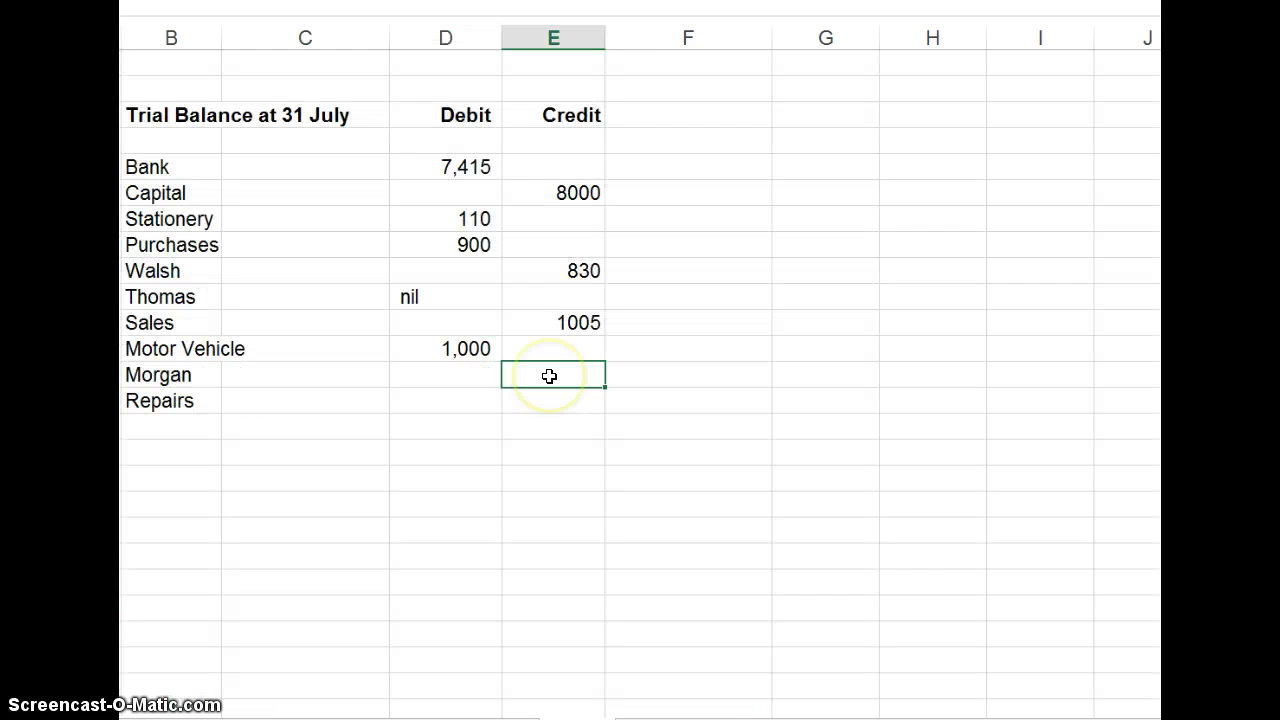
text(500)
click(441, 397)
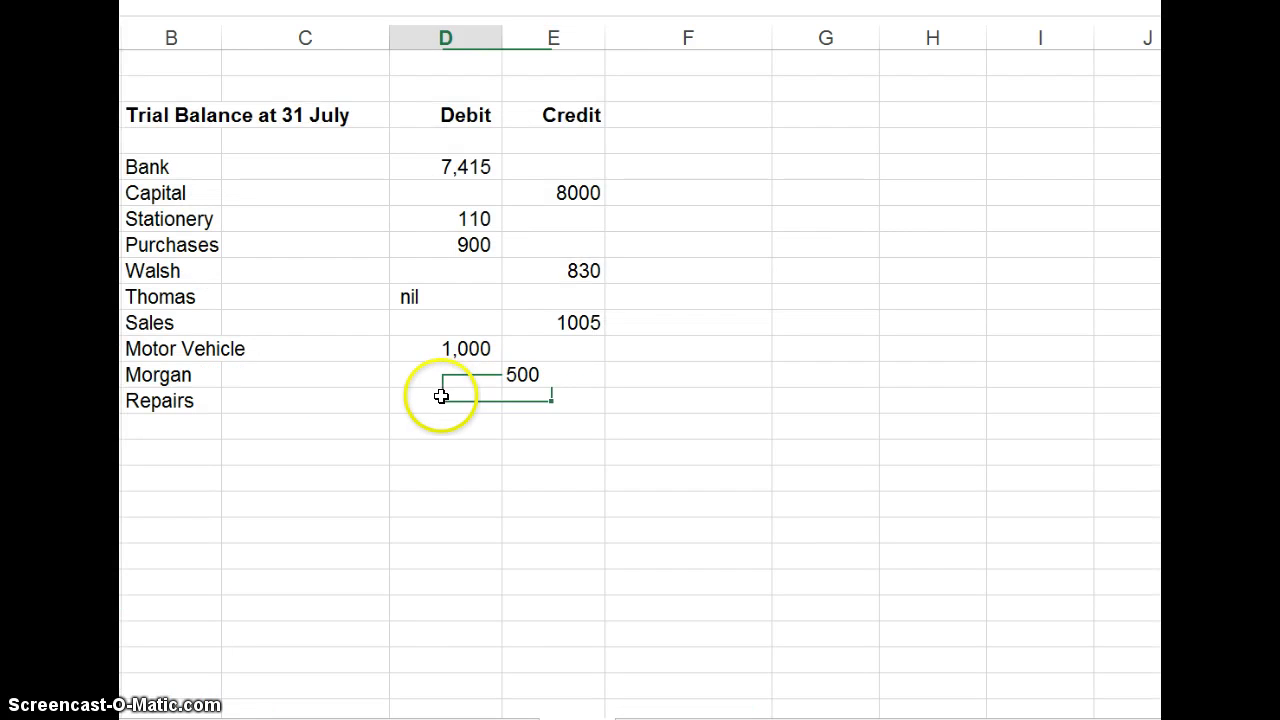
text(120)
key(Return)
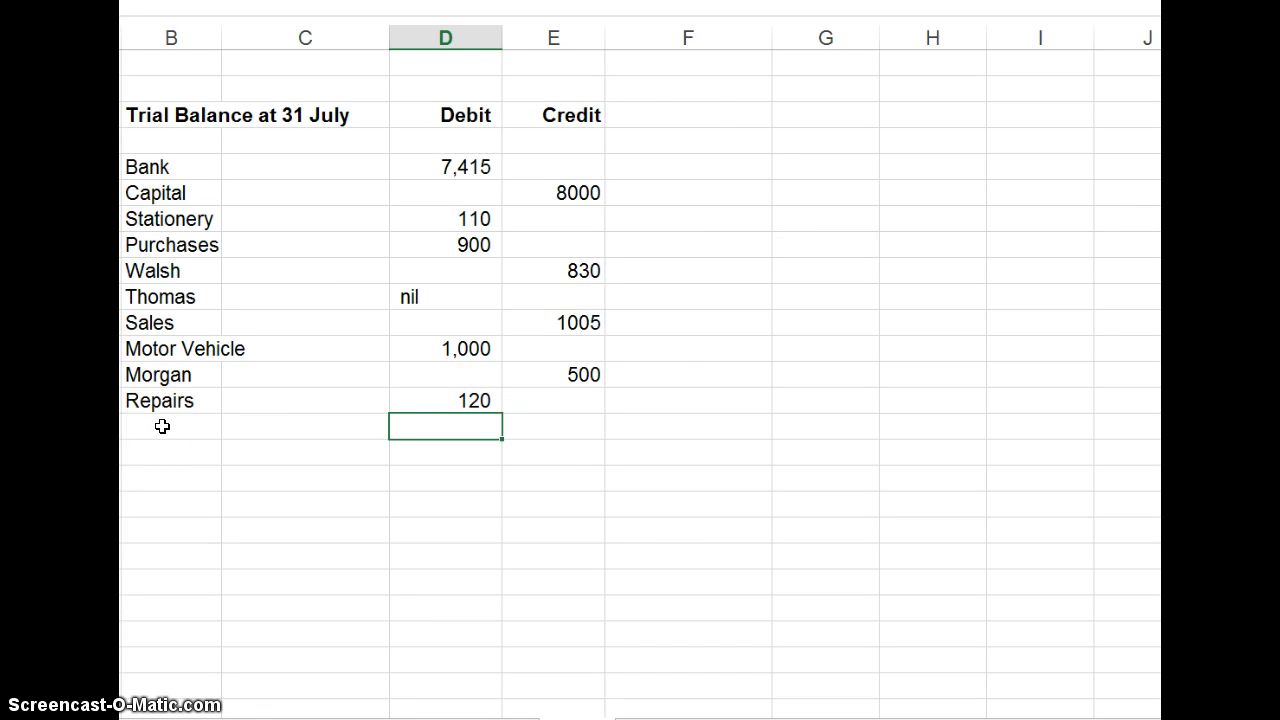
scroll(457, 403, up, 10)
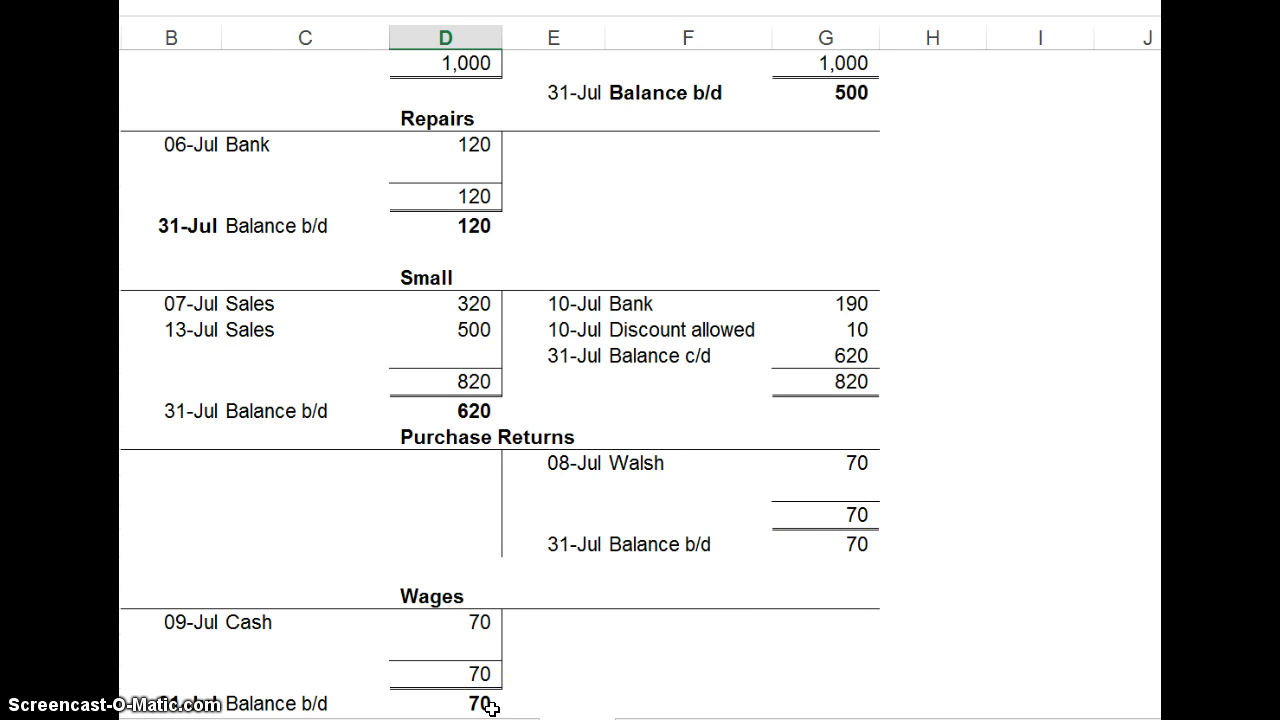
Step: Enter Small 620 and Wages 70 as debits and Purchase Returns 70 as a credit
scroll(490, 707, down, 15)
scroll(492, 709, up, 3)
scroll(492, 709, up, 5)
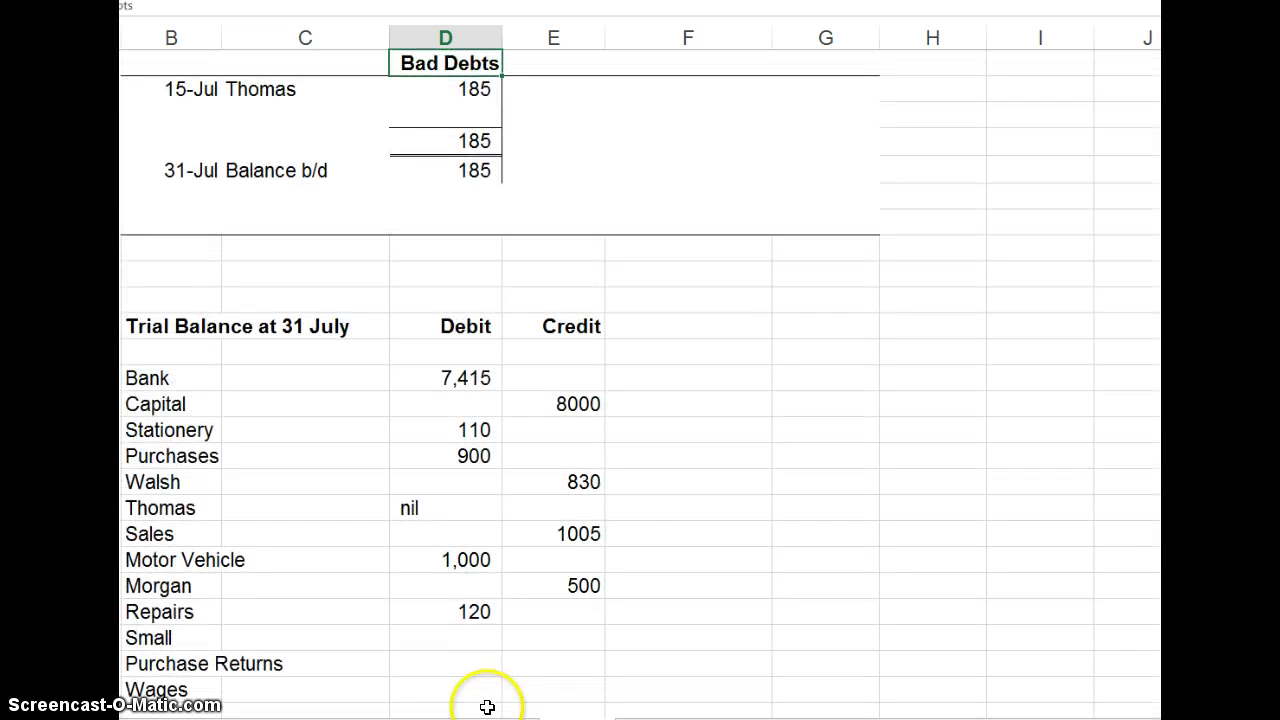
click(470, 631)
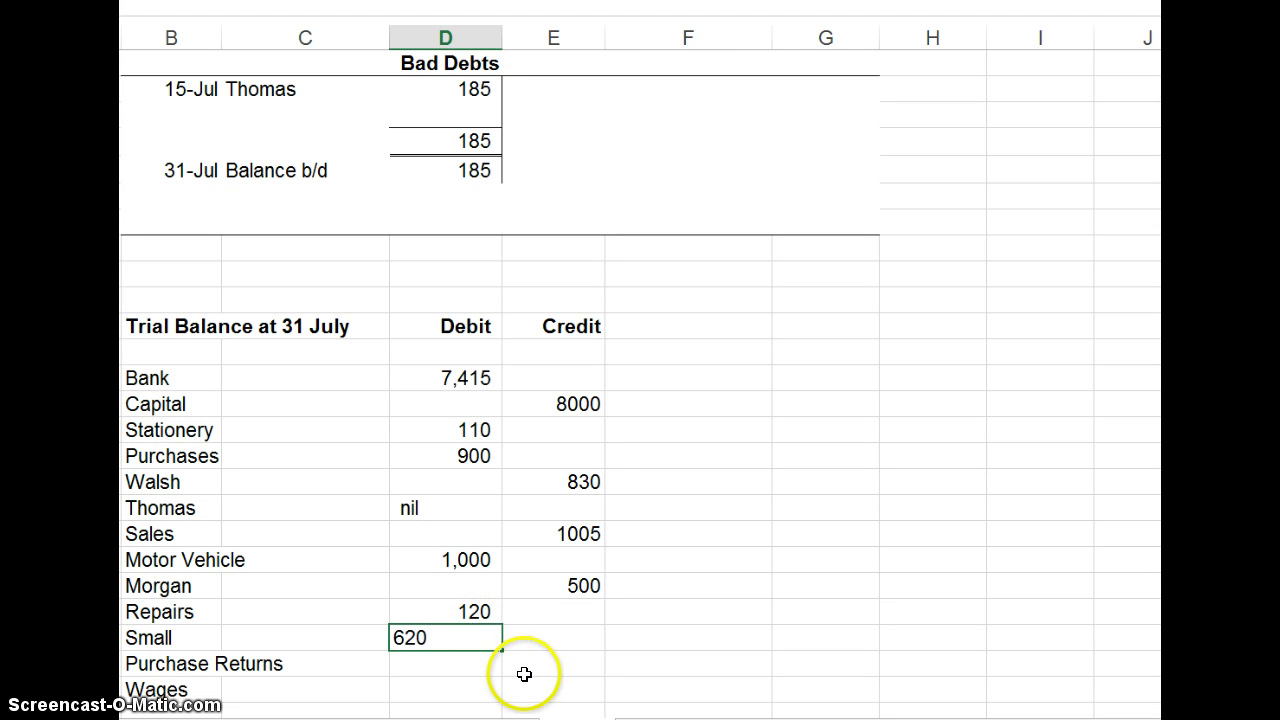
click(526, 671)
text(70)
click(446, 690)
text(70)
key(Return)
Step: Enter Cash 70 and Discount Received 25 as credits and Discount Allowed 10 as a debit
scroll(446, 690, down, 2)
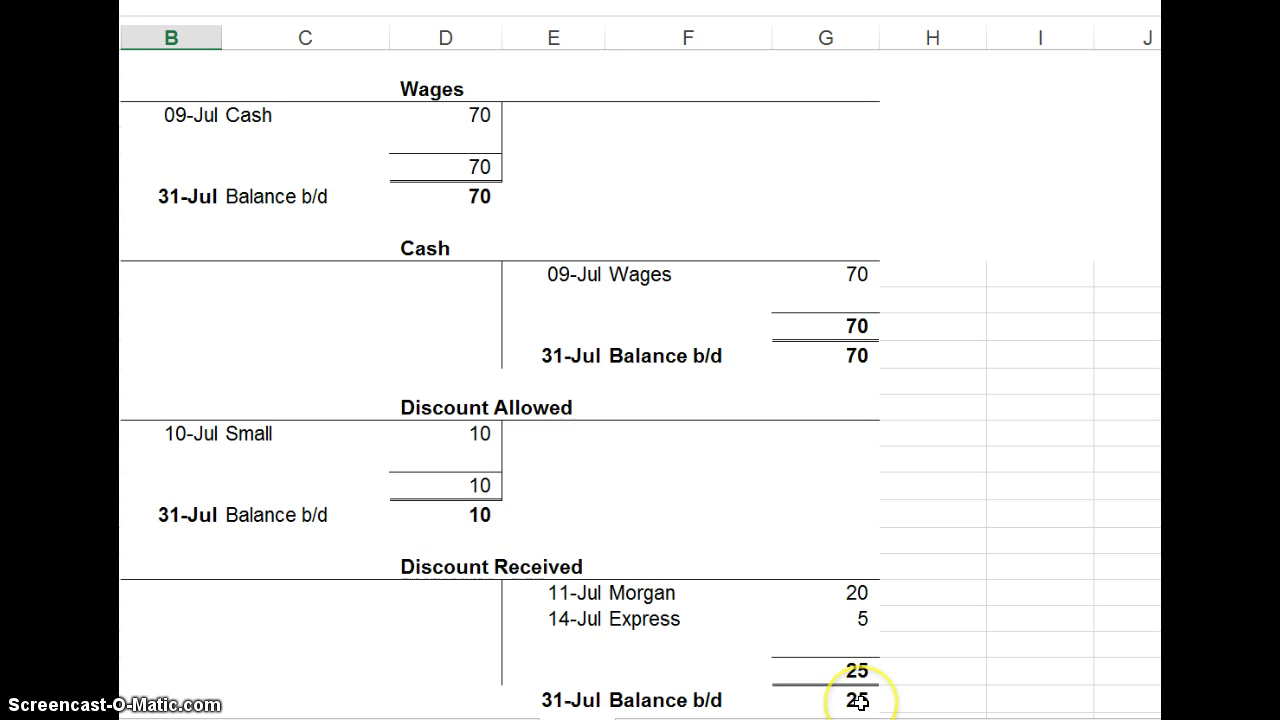
scroll(860, 703, down, 10)
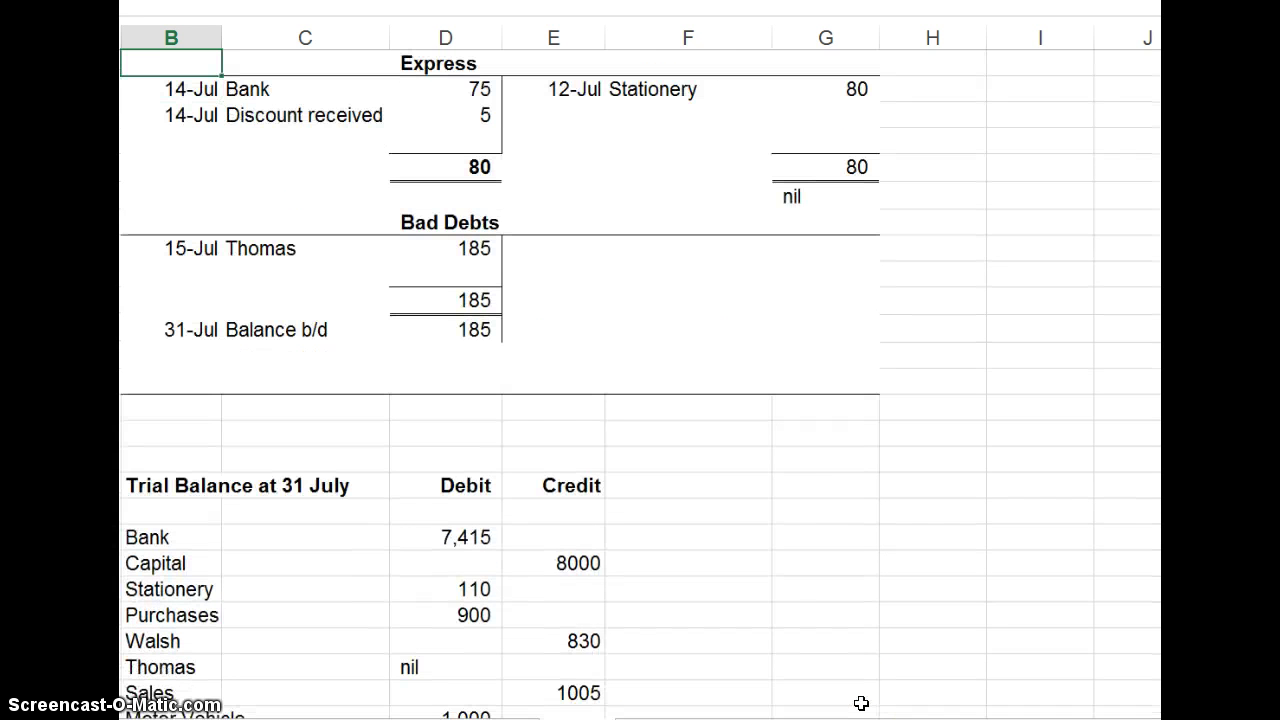
scroll(860, 703, down, 8)
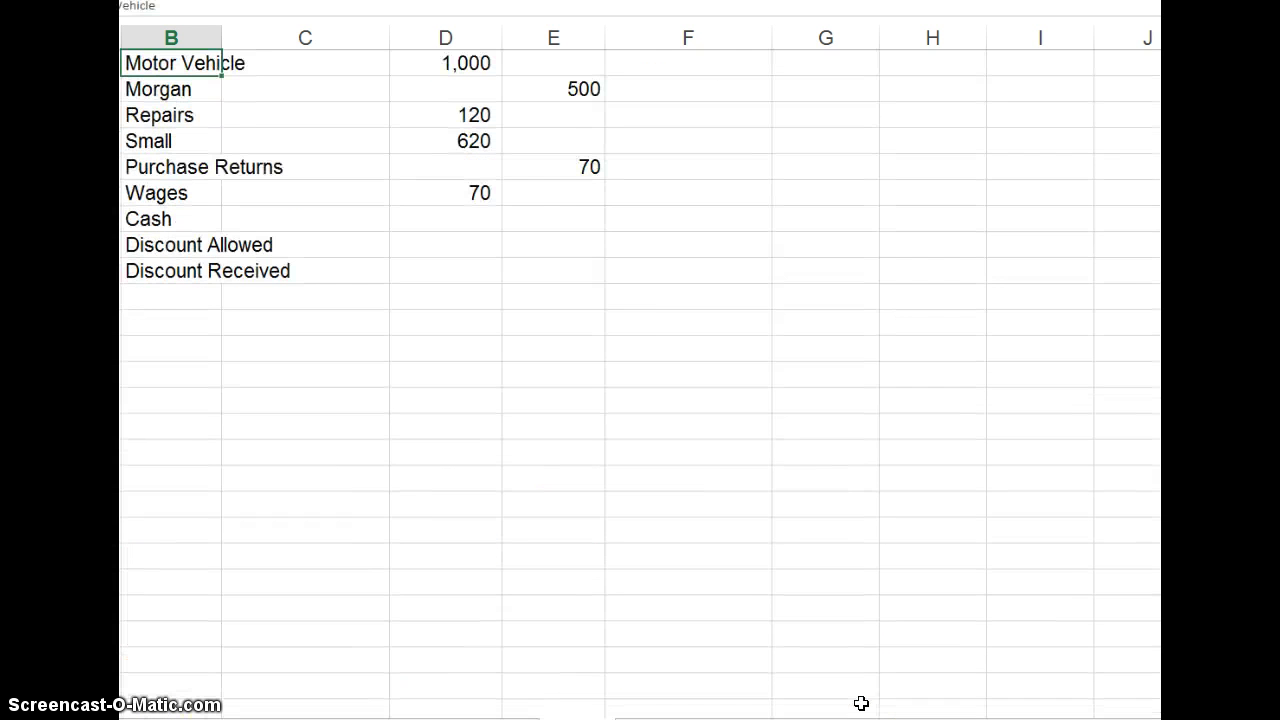
click(457, 221)
click(544, 224)
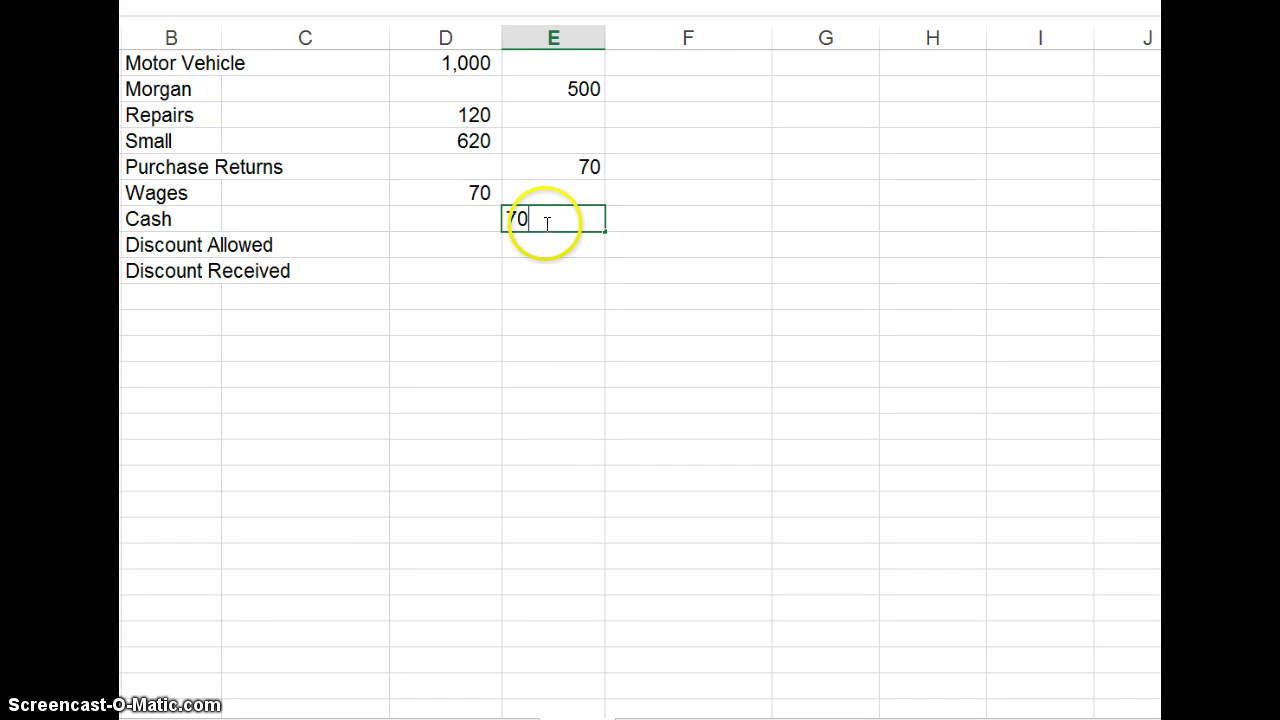
click(468, 243)
text(10)
click(542, 273)
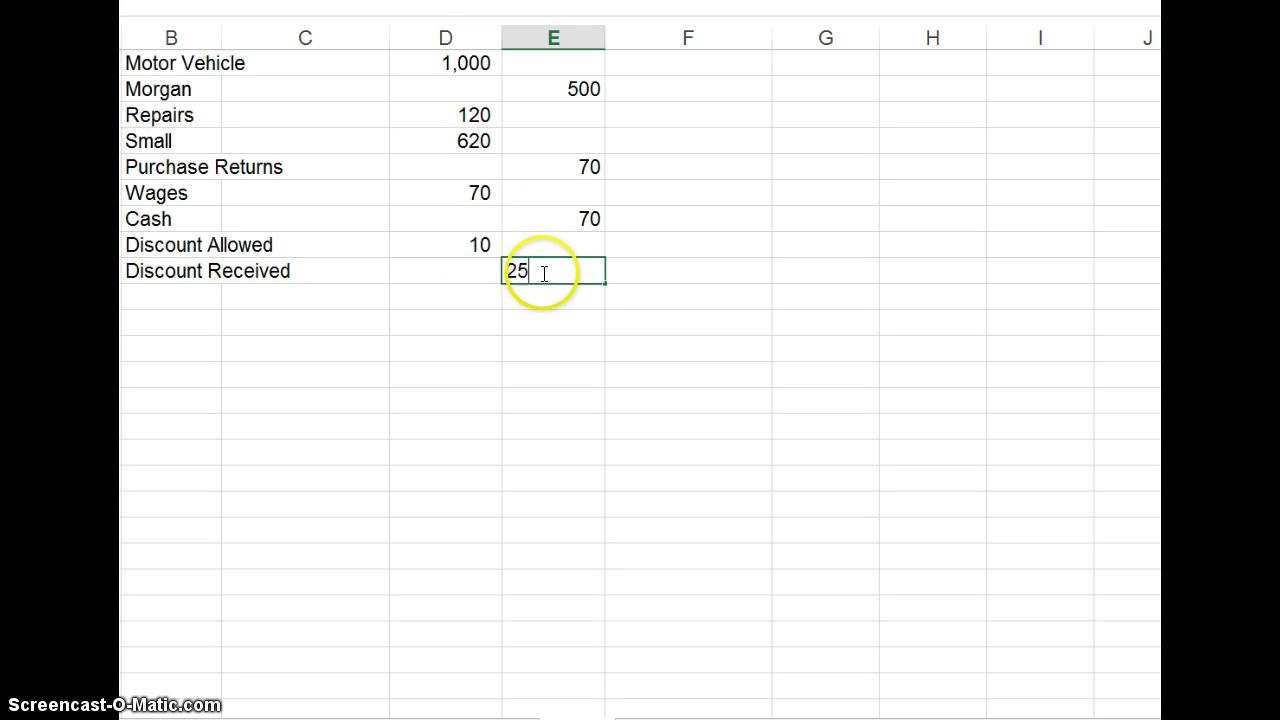
text(25)
key(Return)
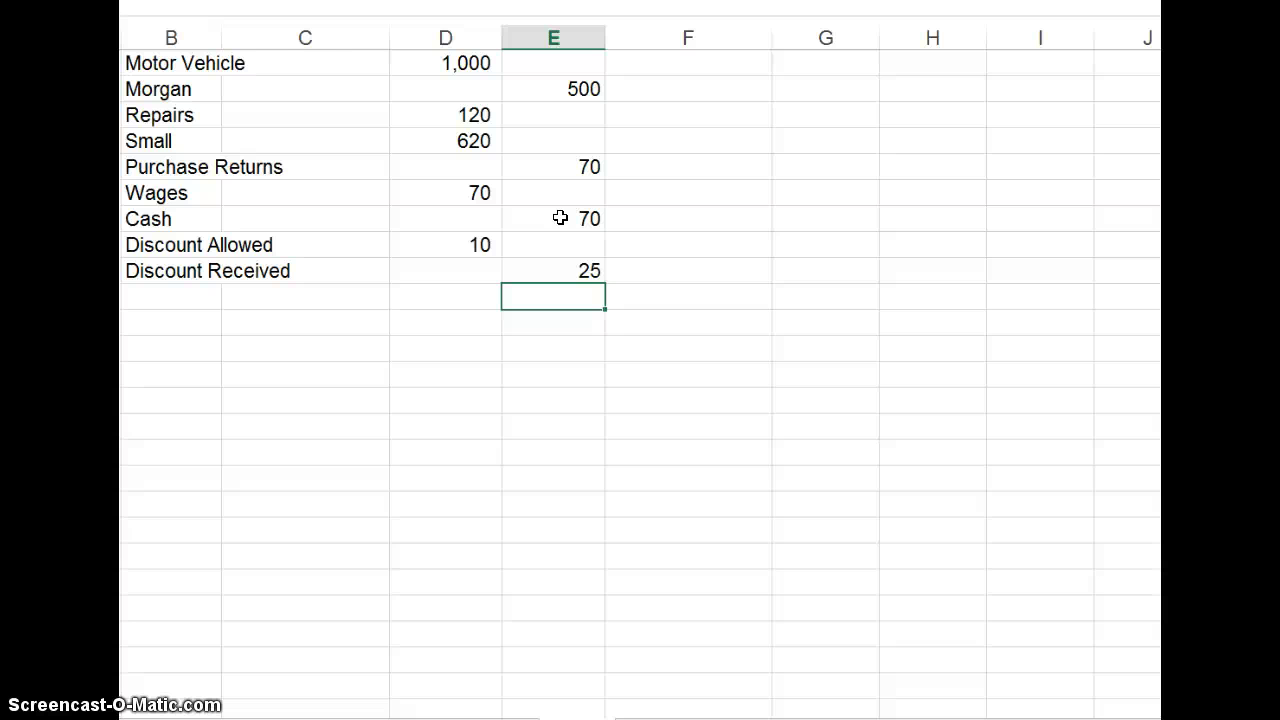
Step: Check the Bad Debts account balance in the ledger
scroll(560, 218, up, 10)
click(441, 385)
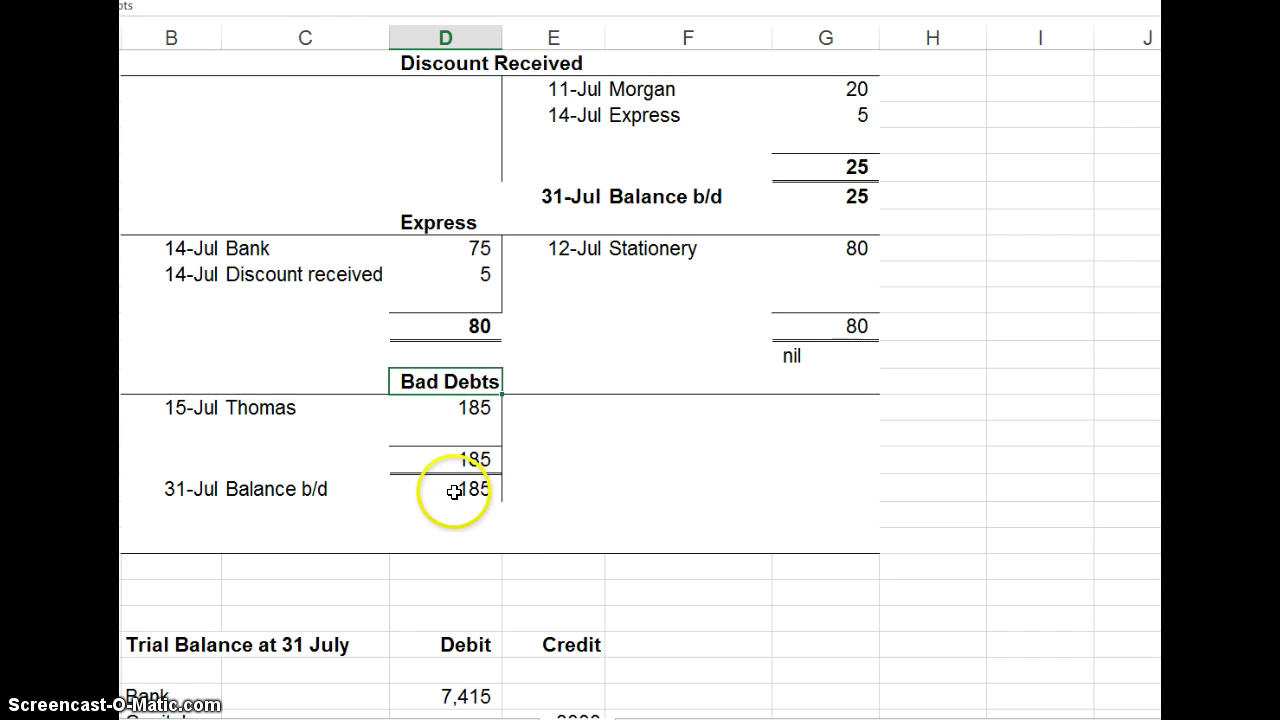
scroll(454, 491, down, 7)
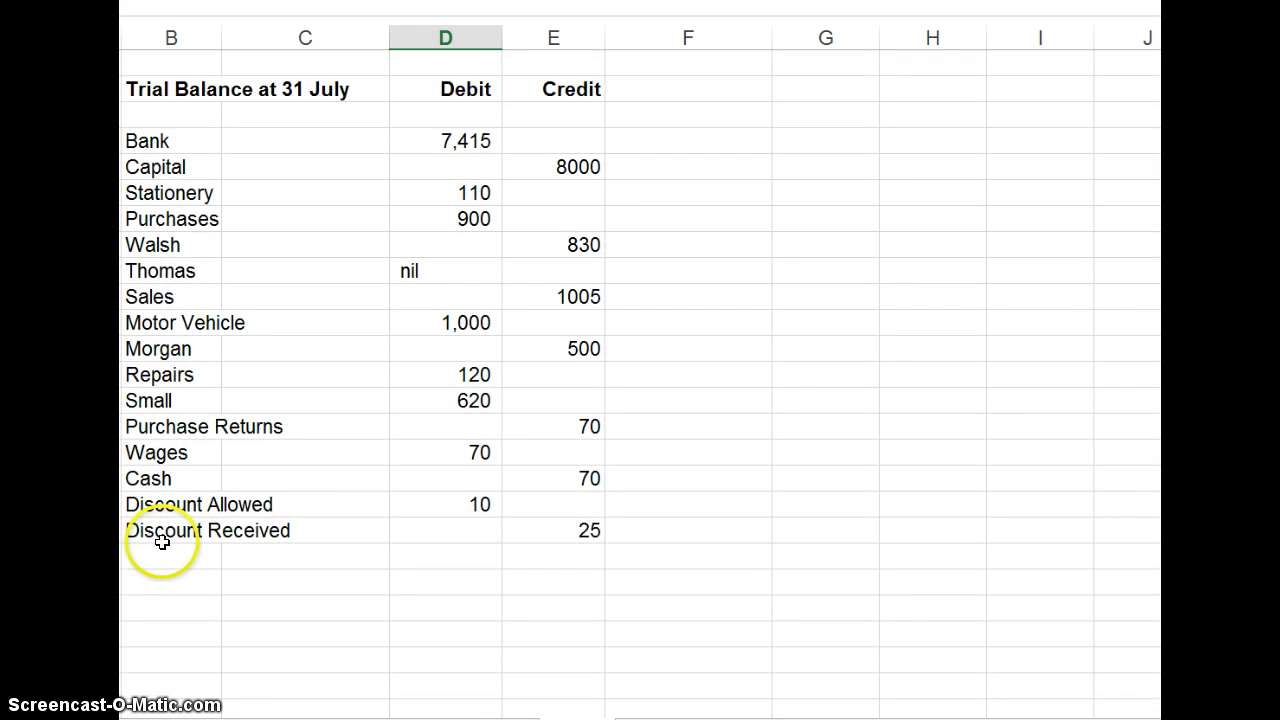
Step: Add Express and Bad debts as account names below Discount Received
click(162, 541)
click(162, 552)
text(Exp)
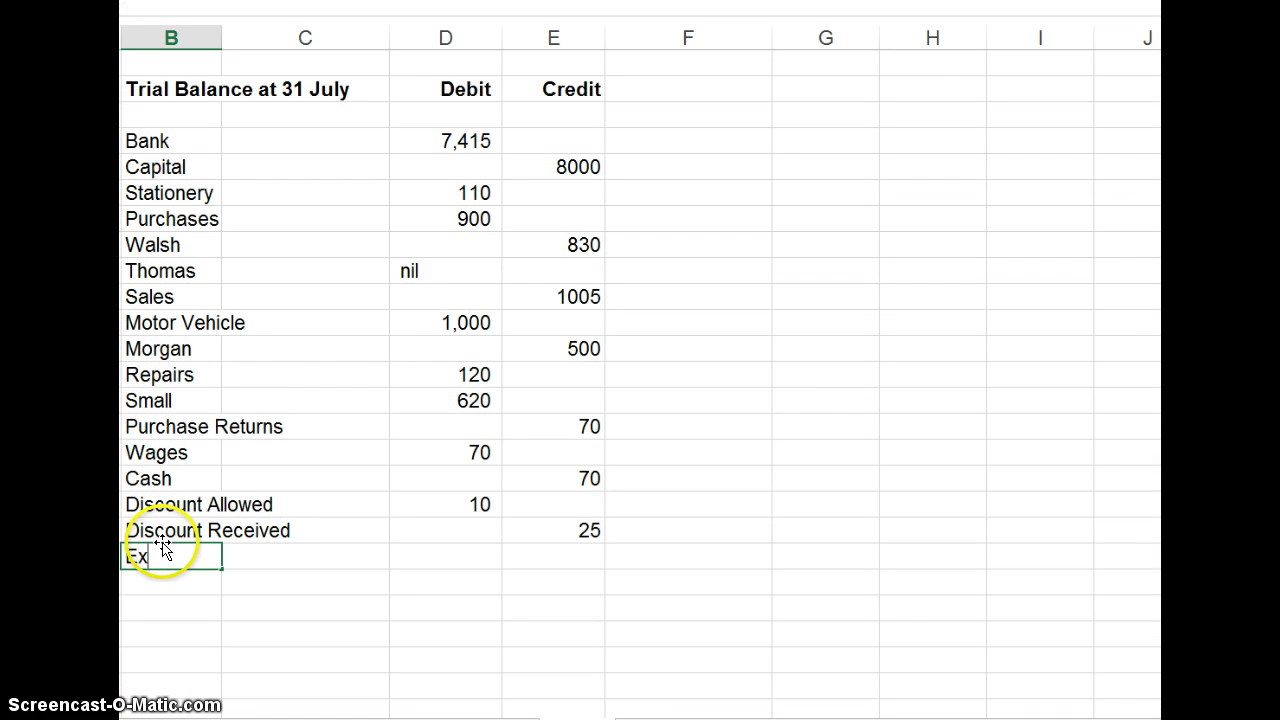
text(ress)
key(Return)
text(Bad debts)
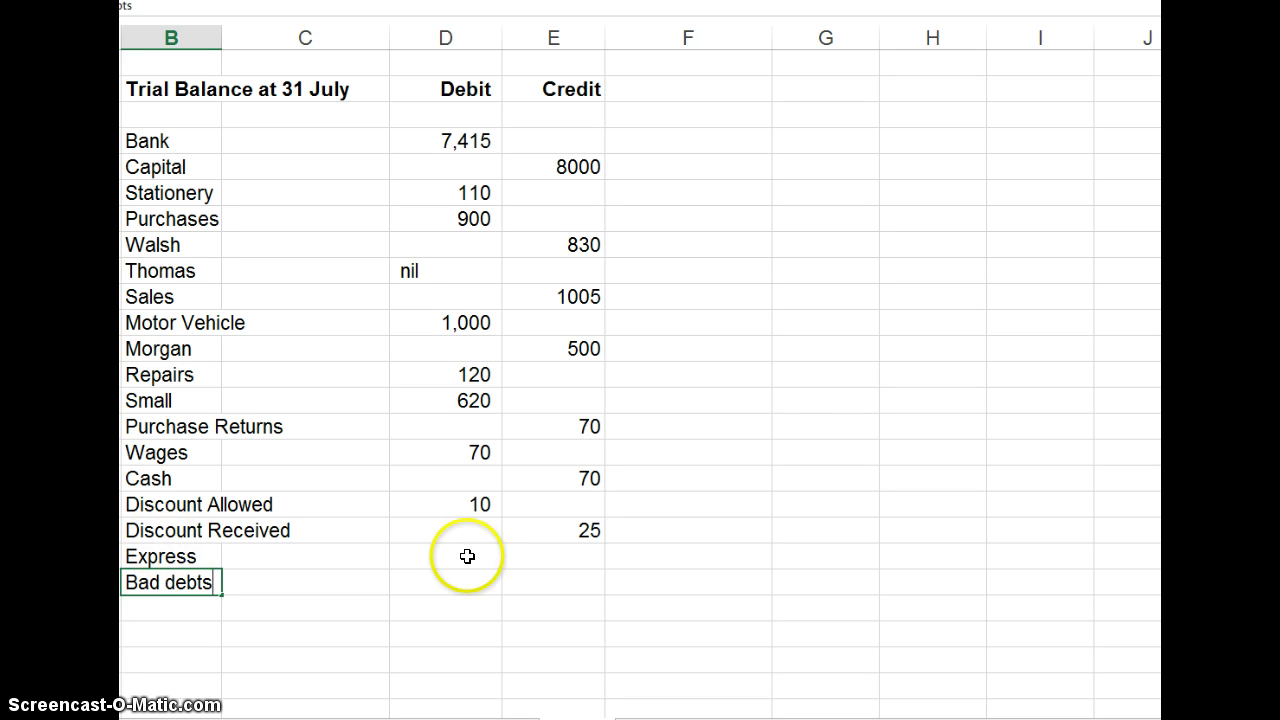
key(Return)
Step: Mark Express nil under Credit and give Bad debts a 185 debit
click(471, 557)
click(550, 558)
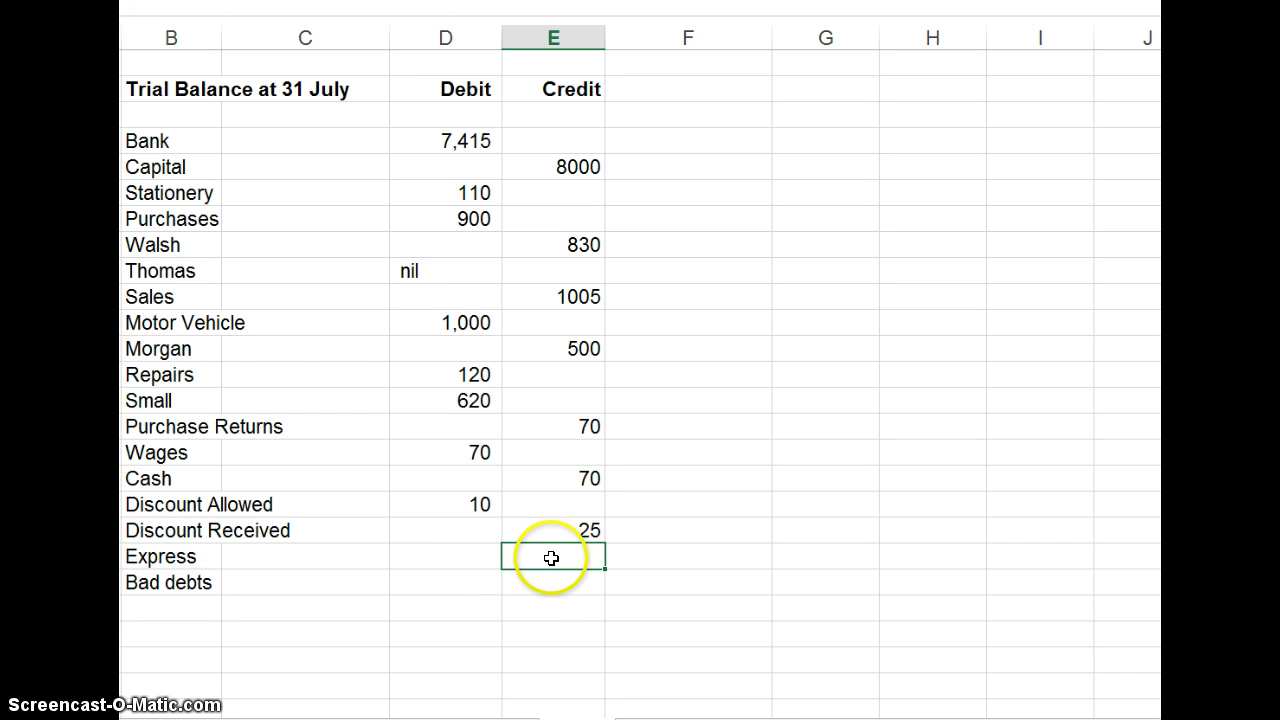
text(nil)
key(Return)
key(Left)
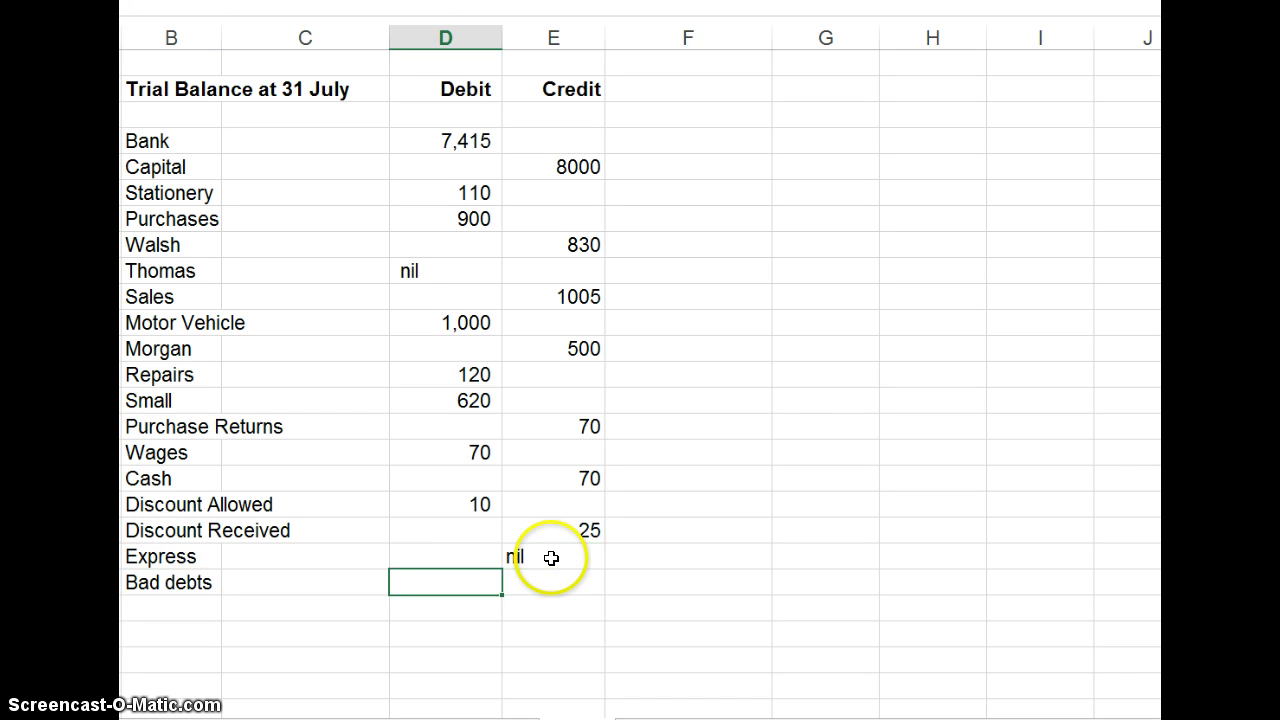
text(185)
key(Return)
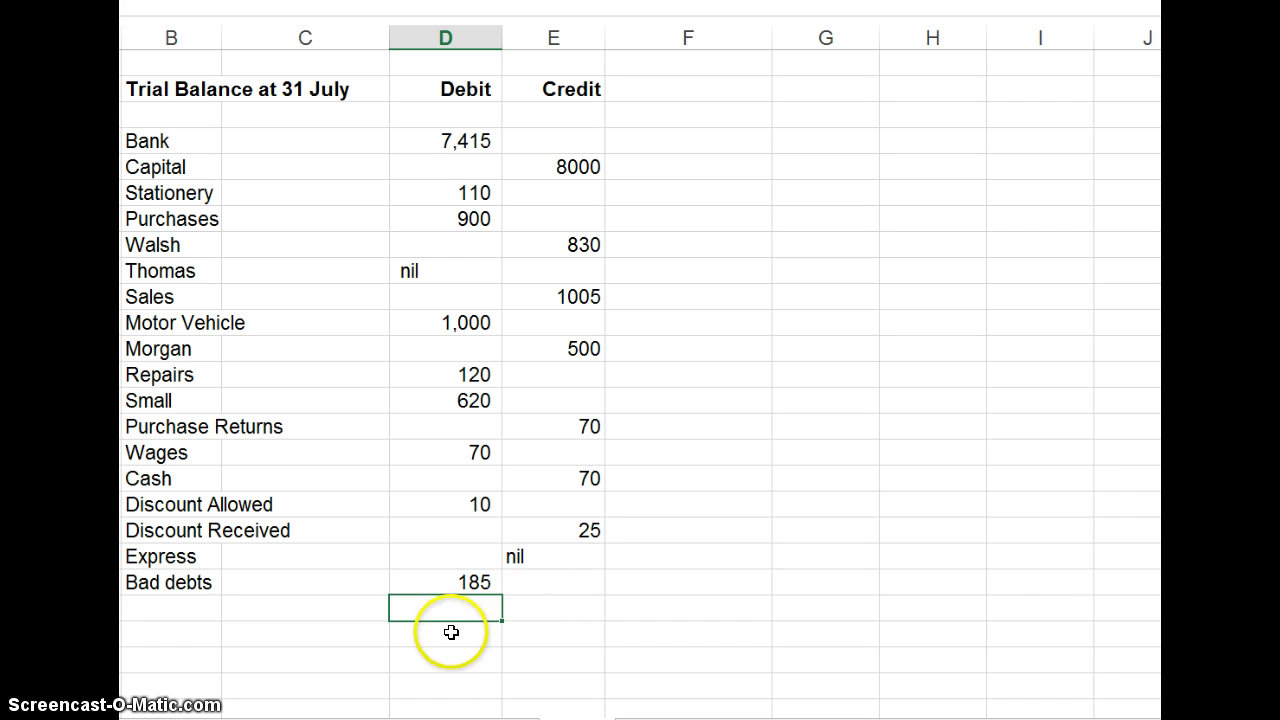
drag(451, 632, 549, 634)
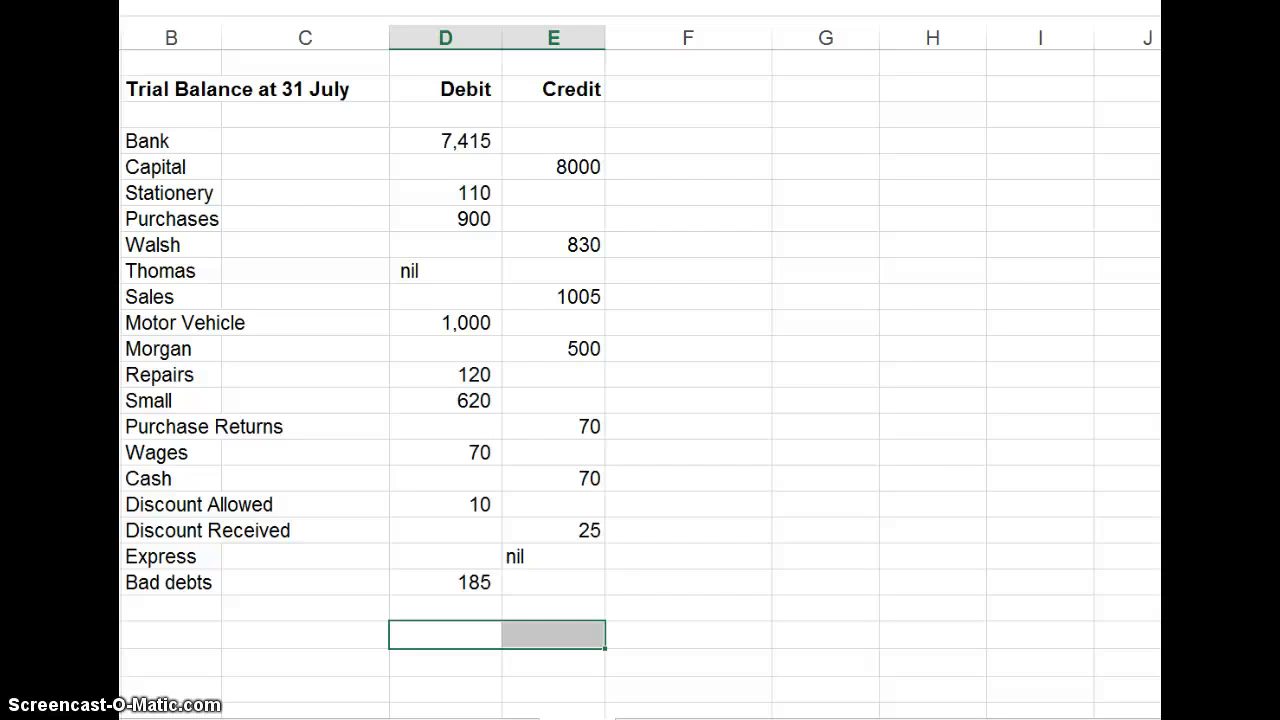
Step: AutoSum the Debit column from Bank down to 10,430 and fill the formula into Credit (10,500)
click(449, 631)
key(alt+equal)
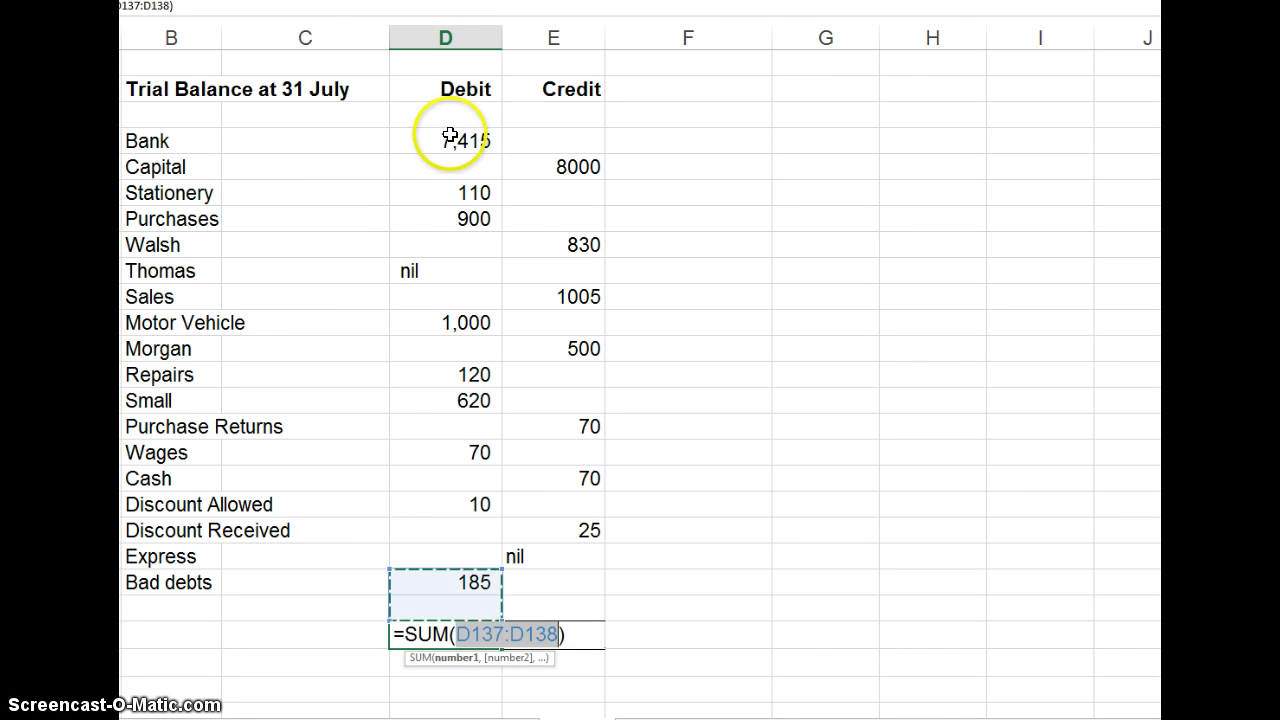
drag(434, 136, 449, 591)
key(Return)
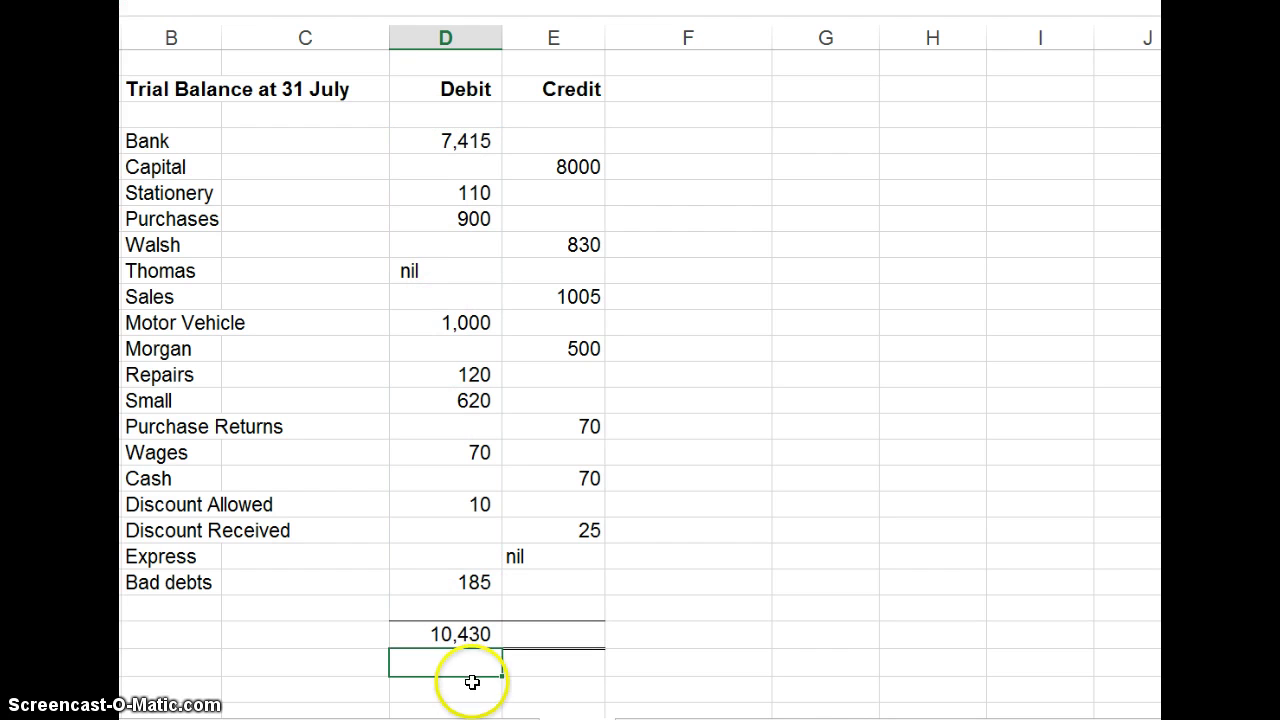
click(488, 647)
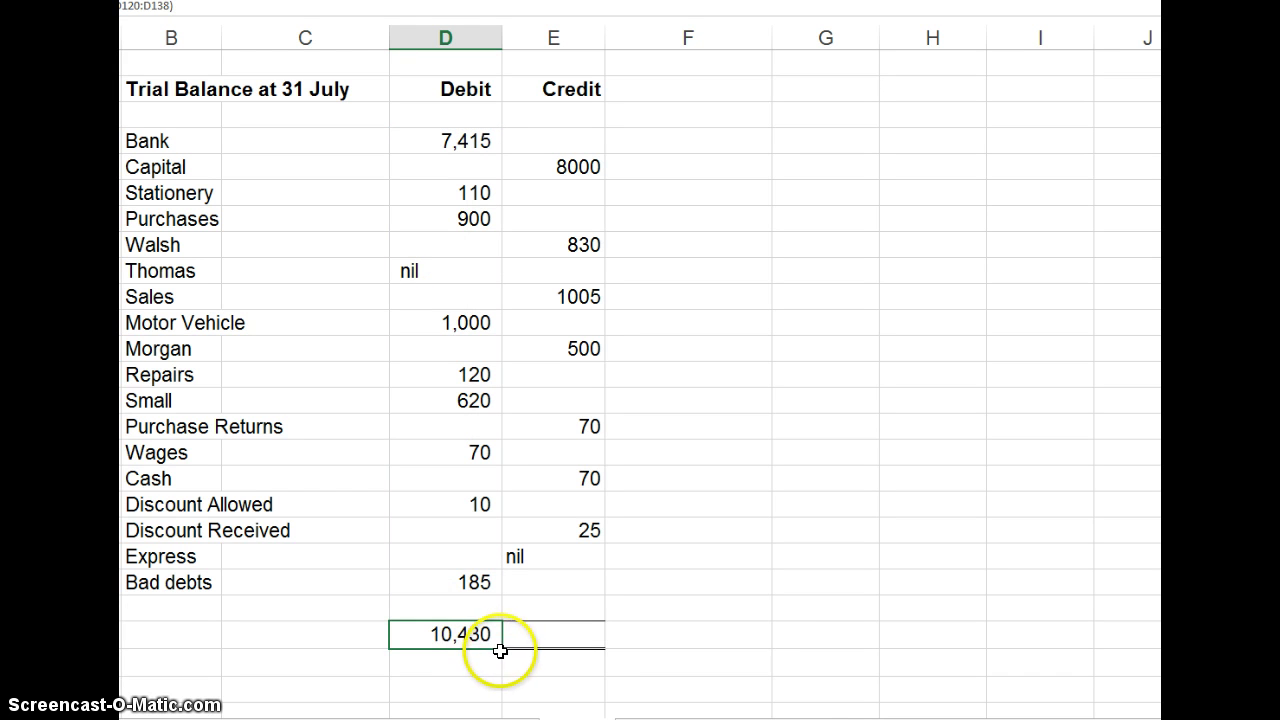
drag(503, 647, 586, 655)
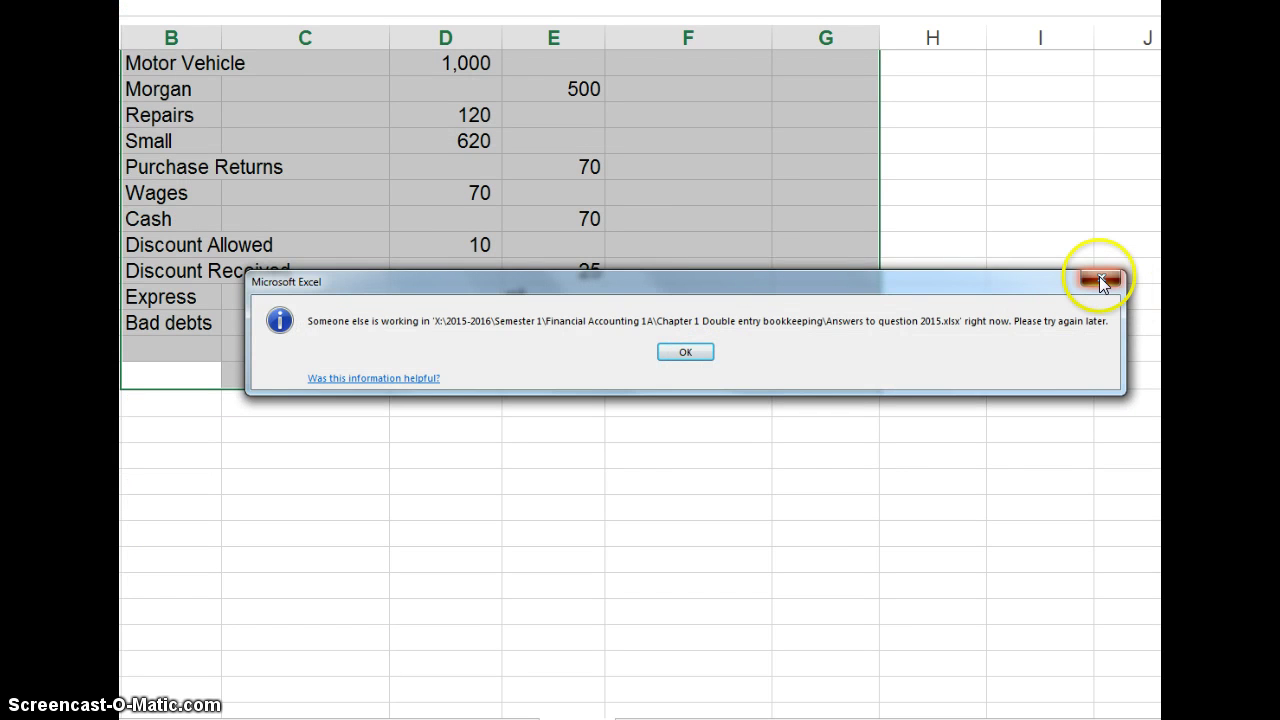
Step: Dismiss the file-in-use message and switch to the Word transactions document
click(1100, 279)
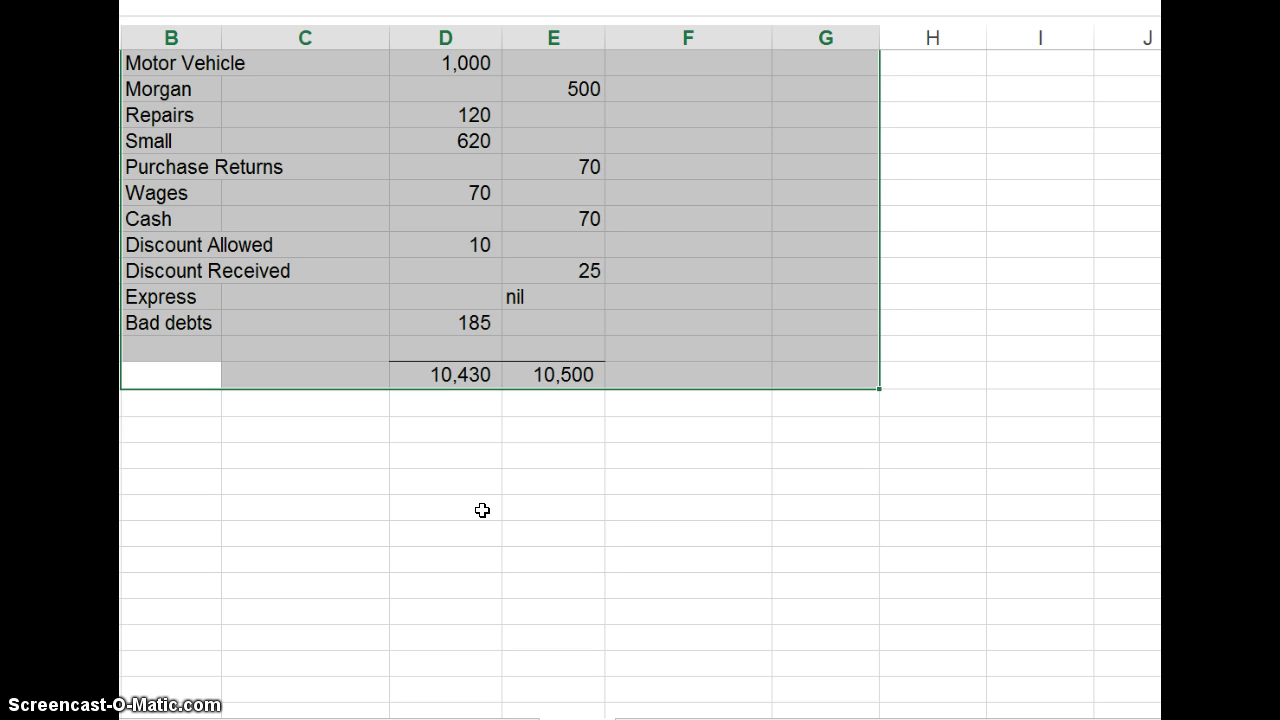
click(517, 427)
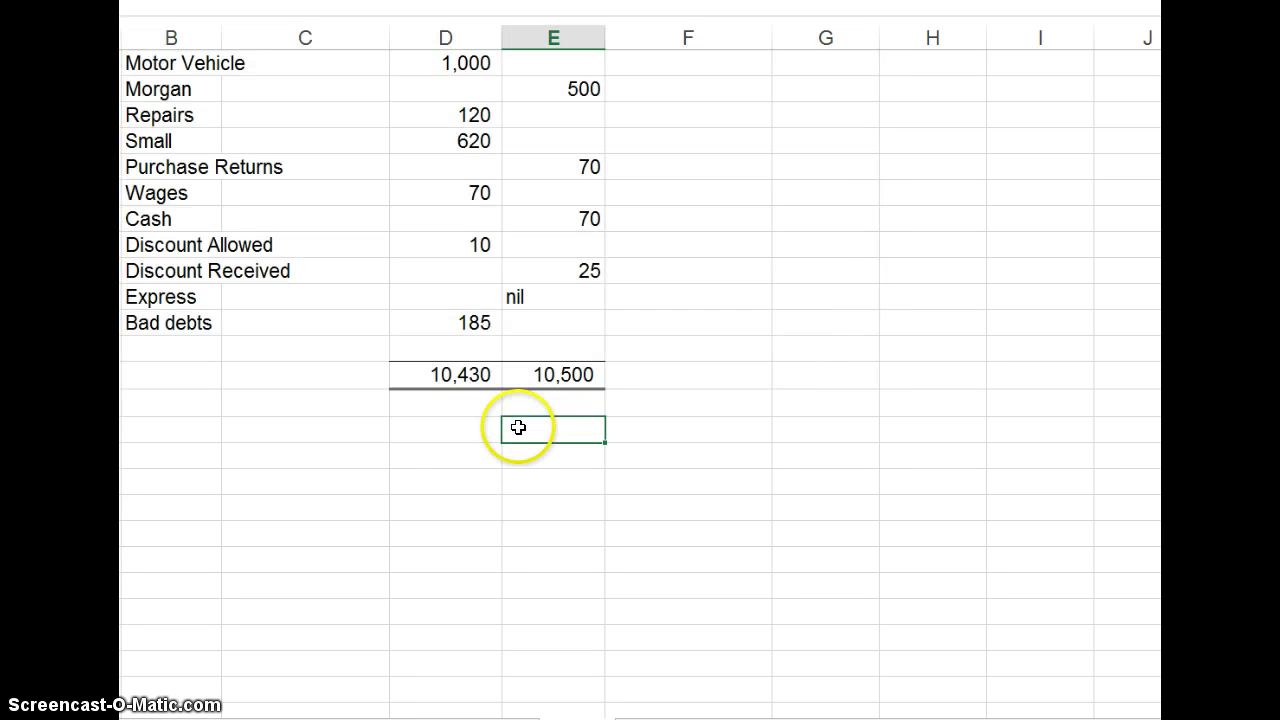
click(519, 428)
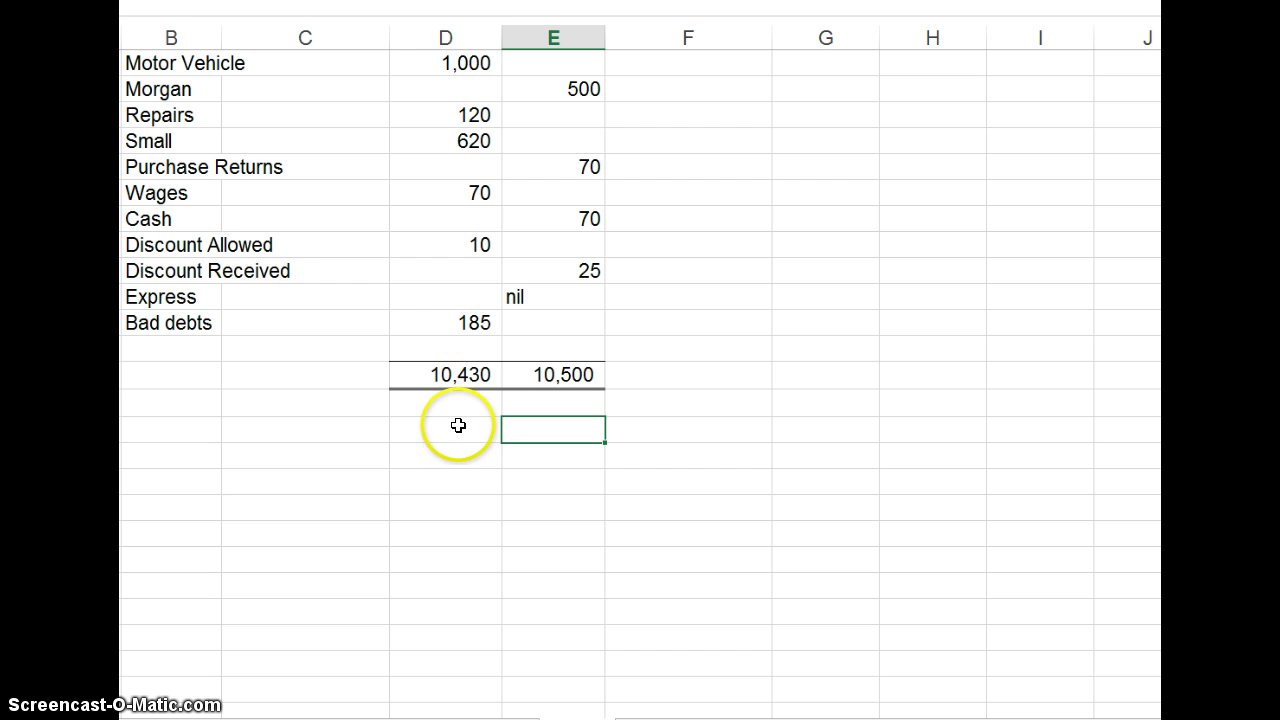
click(459, 427)
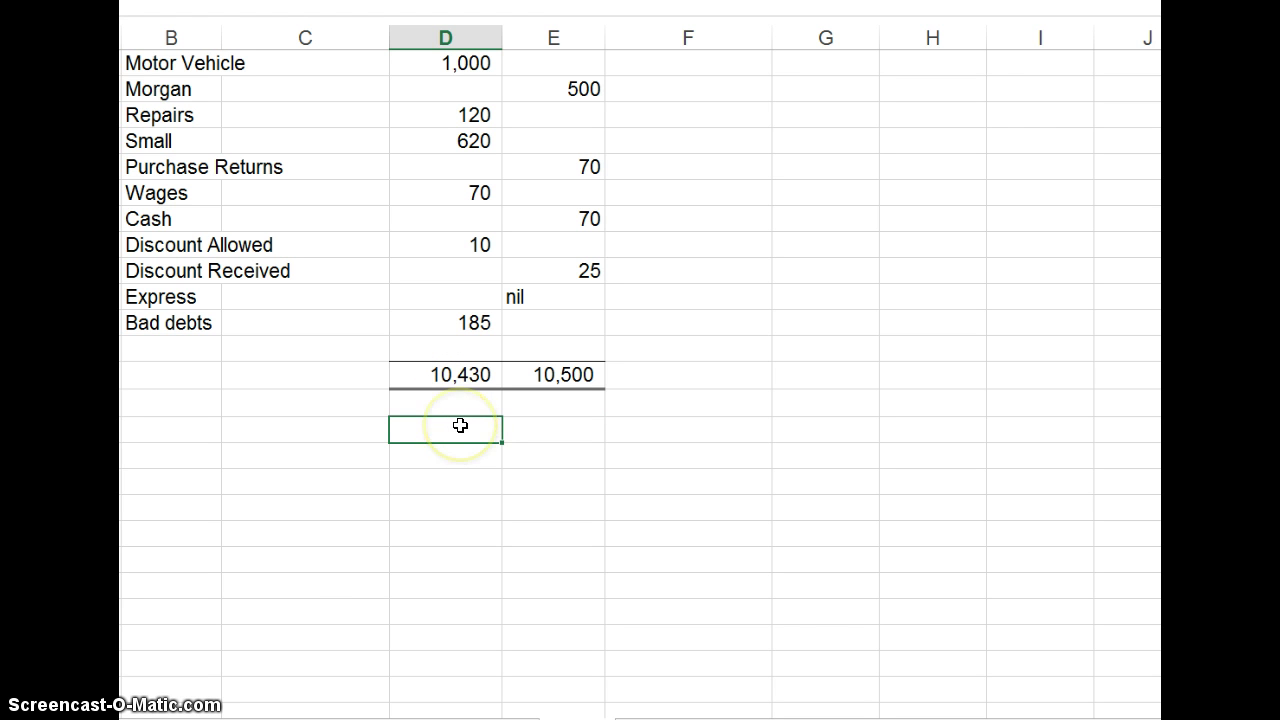
click(460, 437)
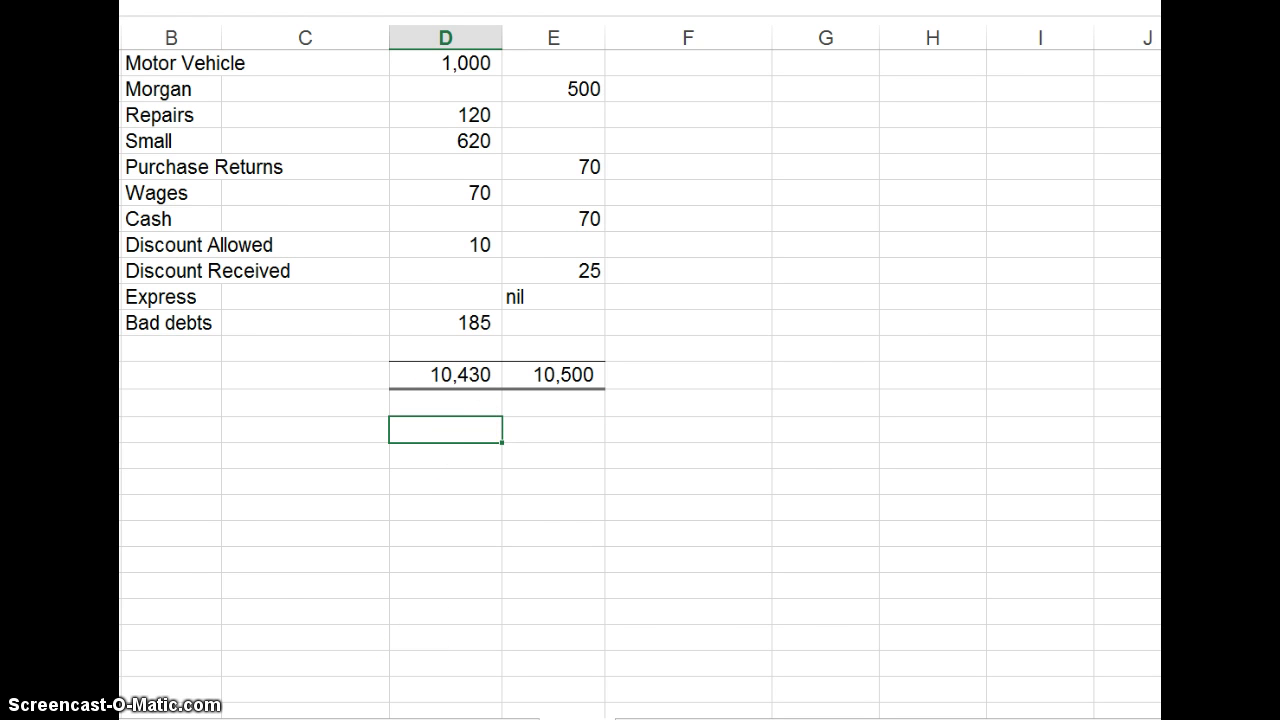
key(alt+Tab)
click(300, 672)
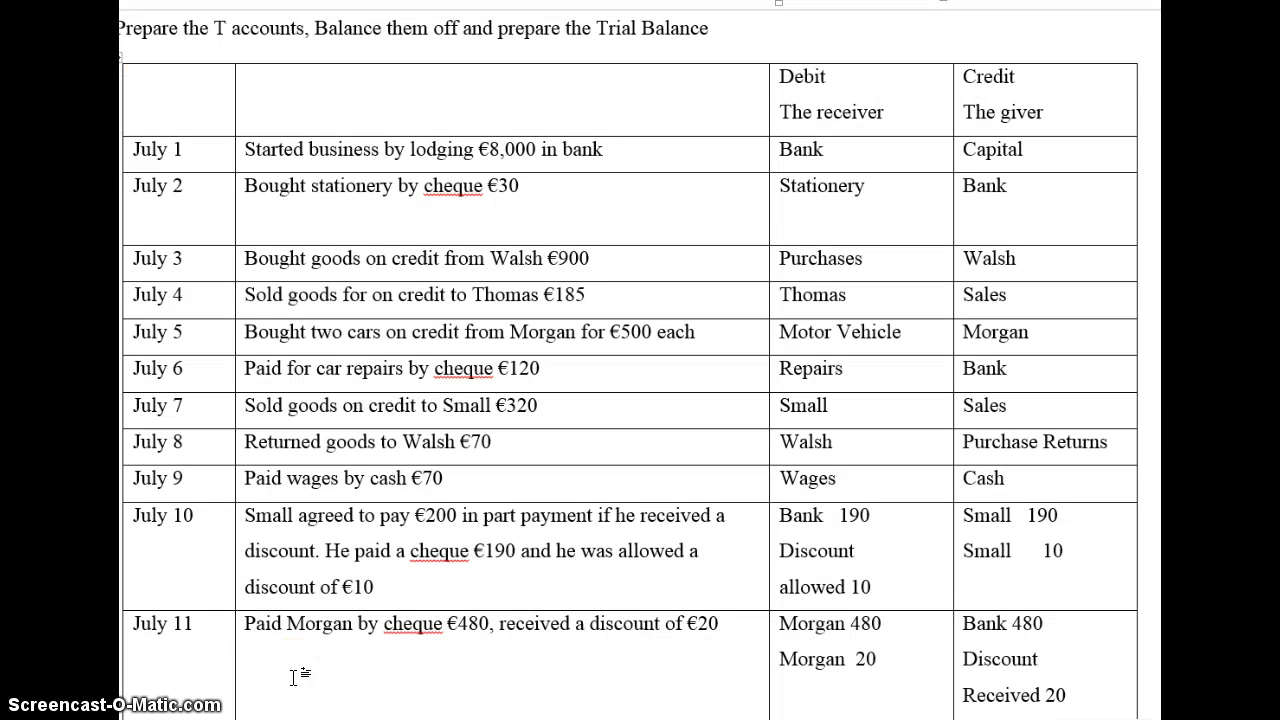
Step: Check the July 10 transaction: Bank 190 and Discount allowed 10 against Small
click(207, 560)
click(198, 588)
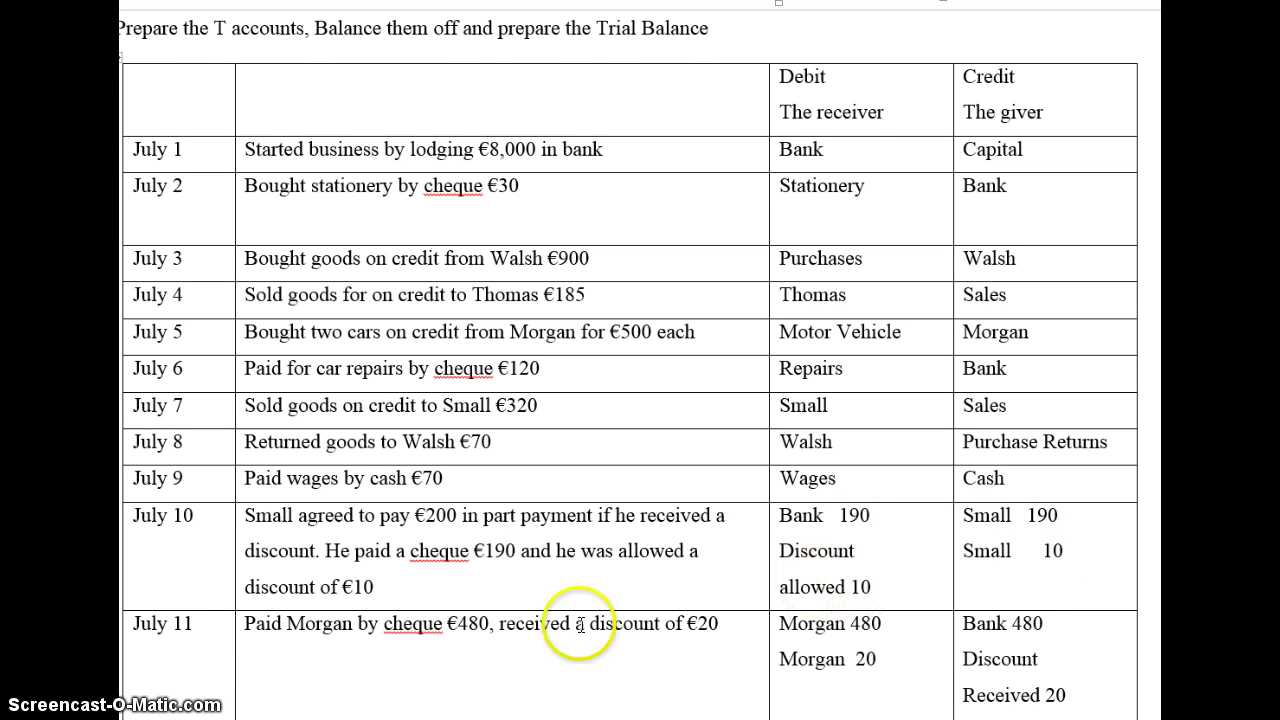
Step: In the Bank T-account, change the 10-Jul Small receipt from 120 to 190
key(alt+Tab)
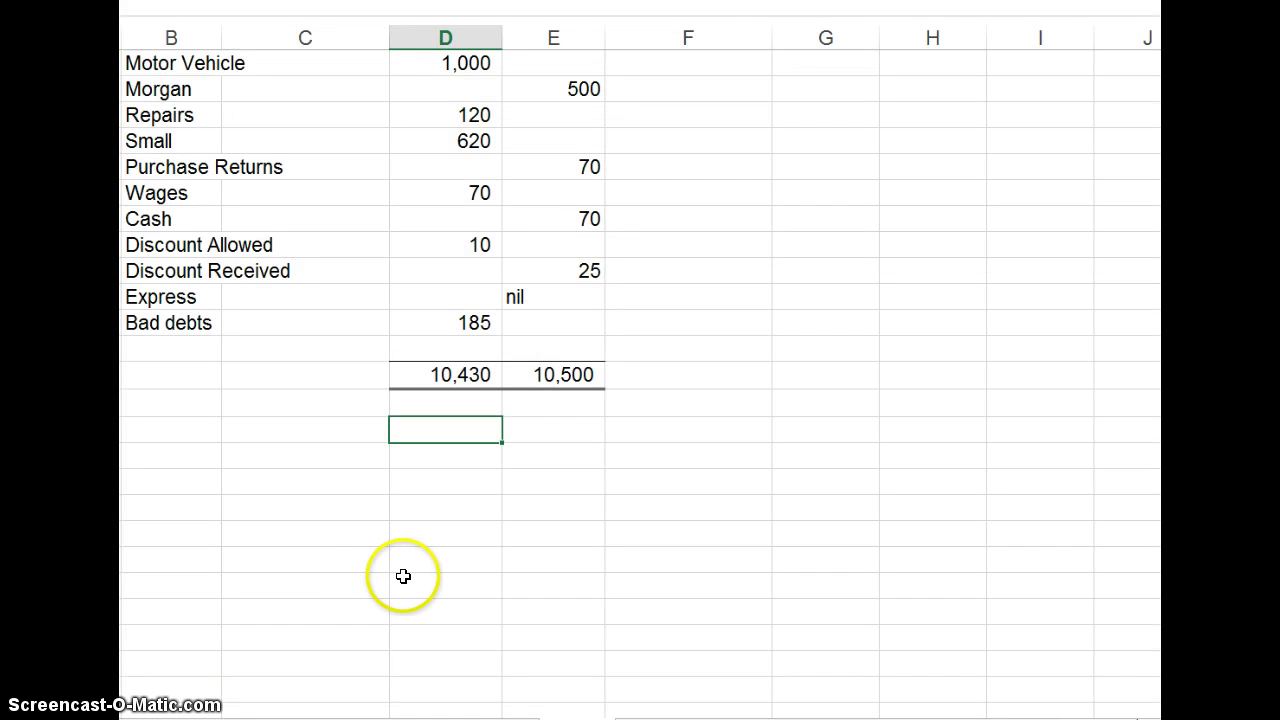
scroll(394, 574, up, 10)
scroll(403, 578, up, 13)
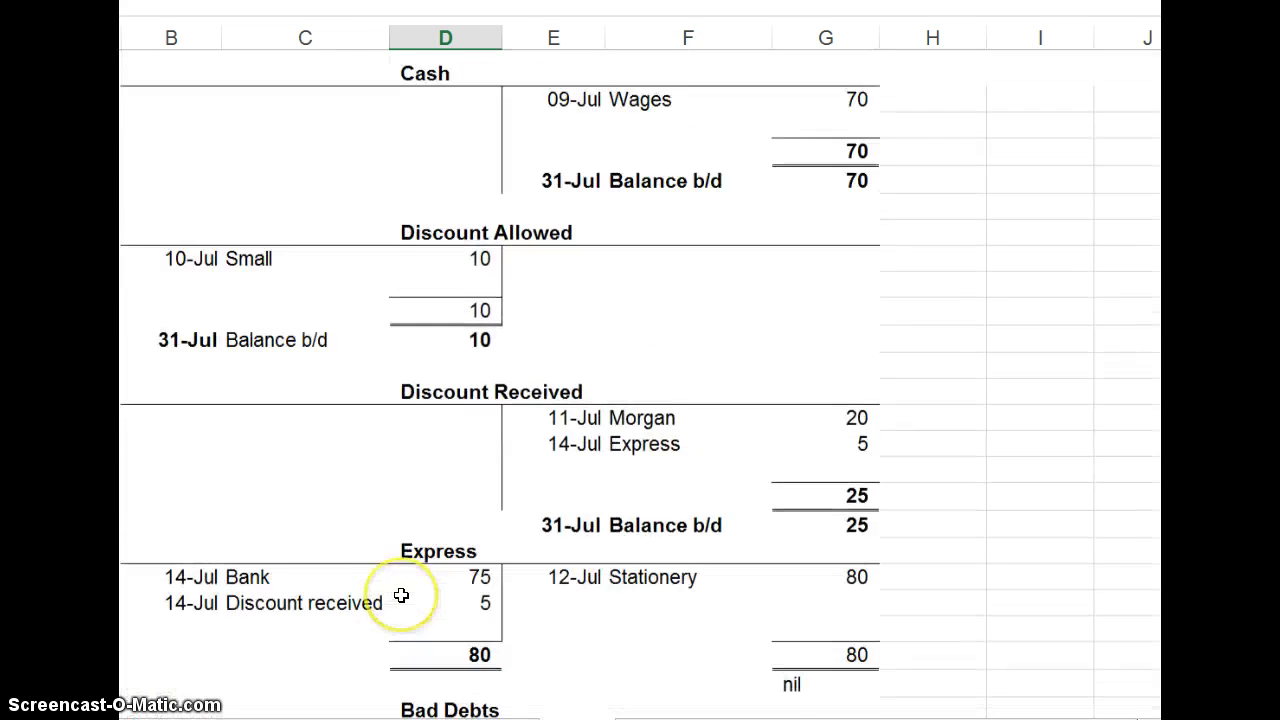
scroll(401, 596, up, 3)
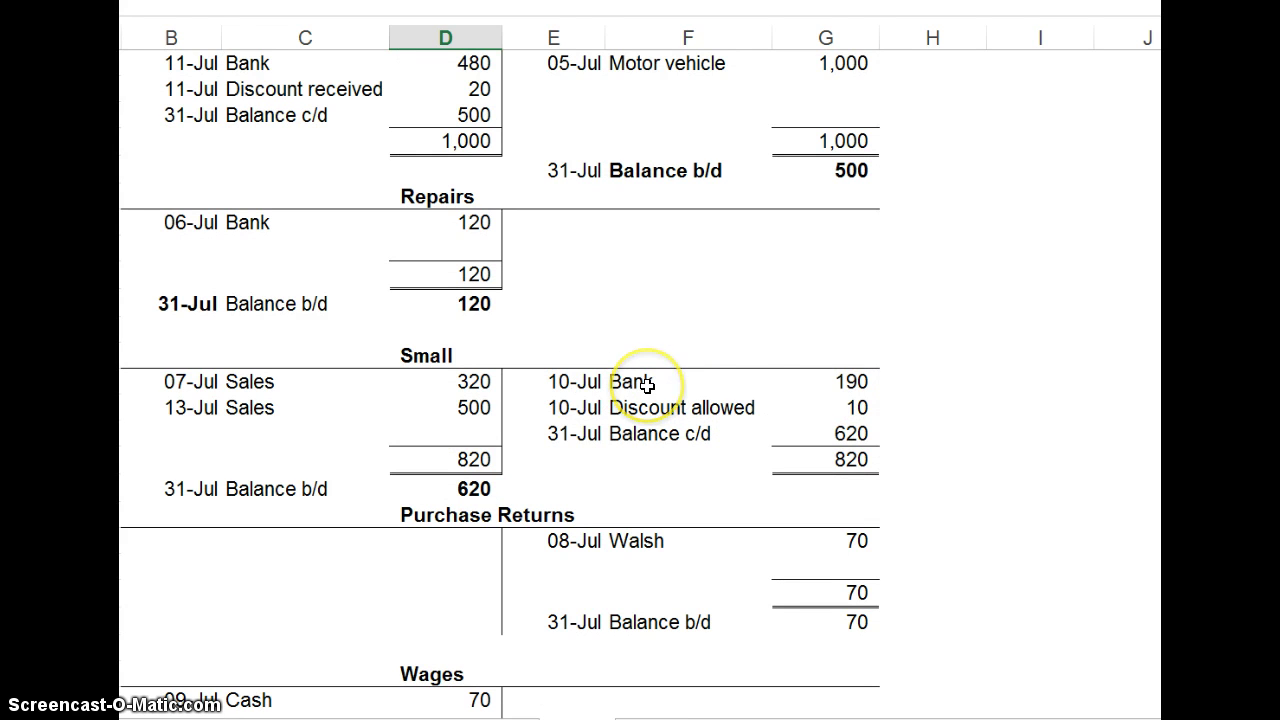
scroll(647, 385, up, 17)
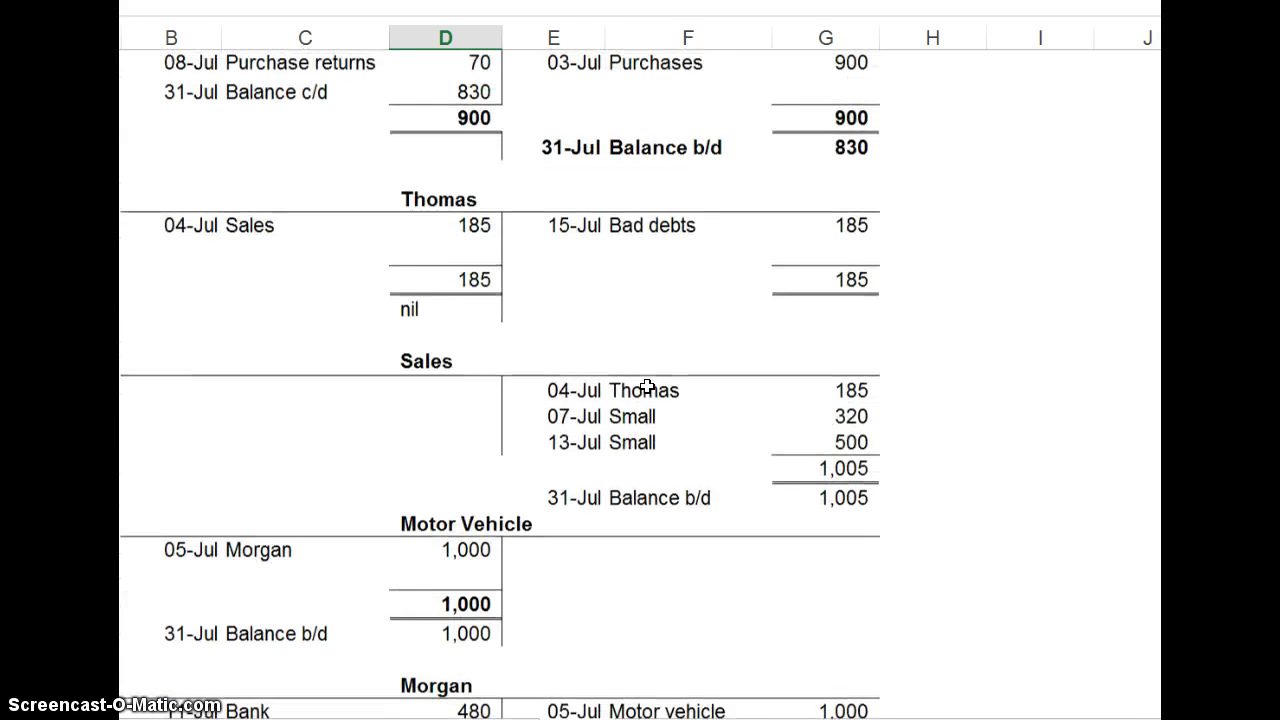
scroll(647, 385, up, 1)
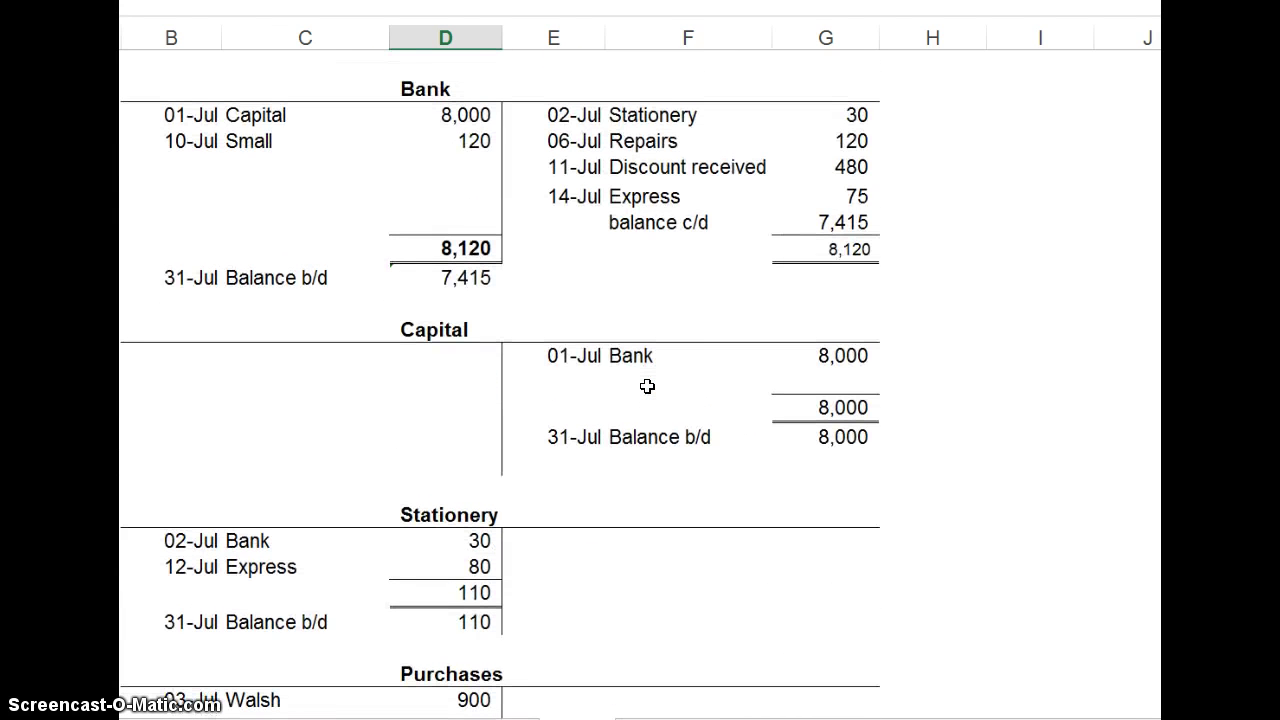
click(465, 190)
click(465, 143)
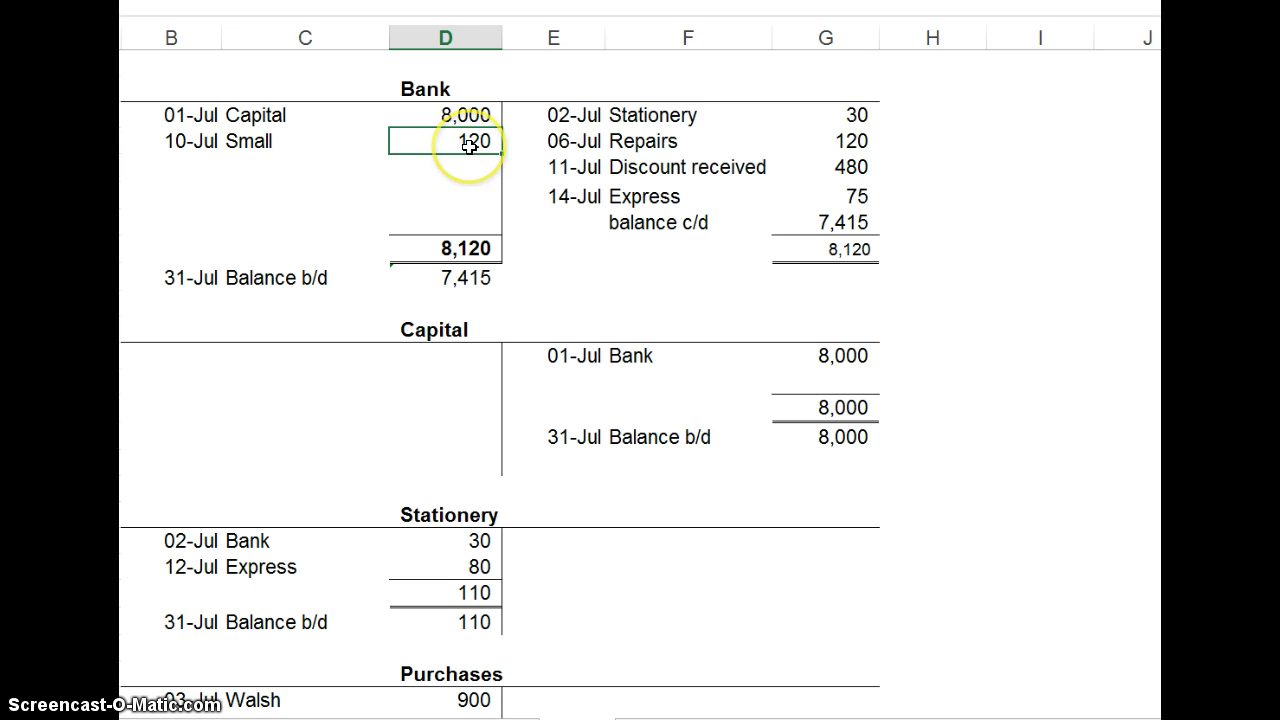
text(190)
key(Return)
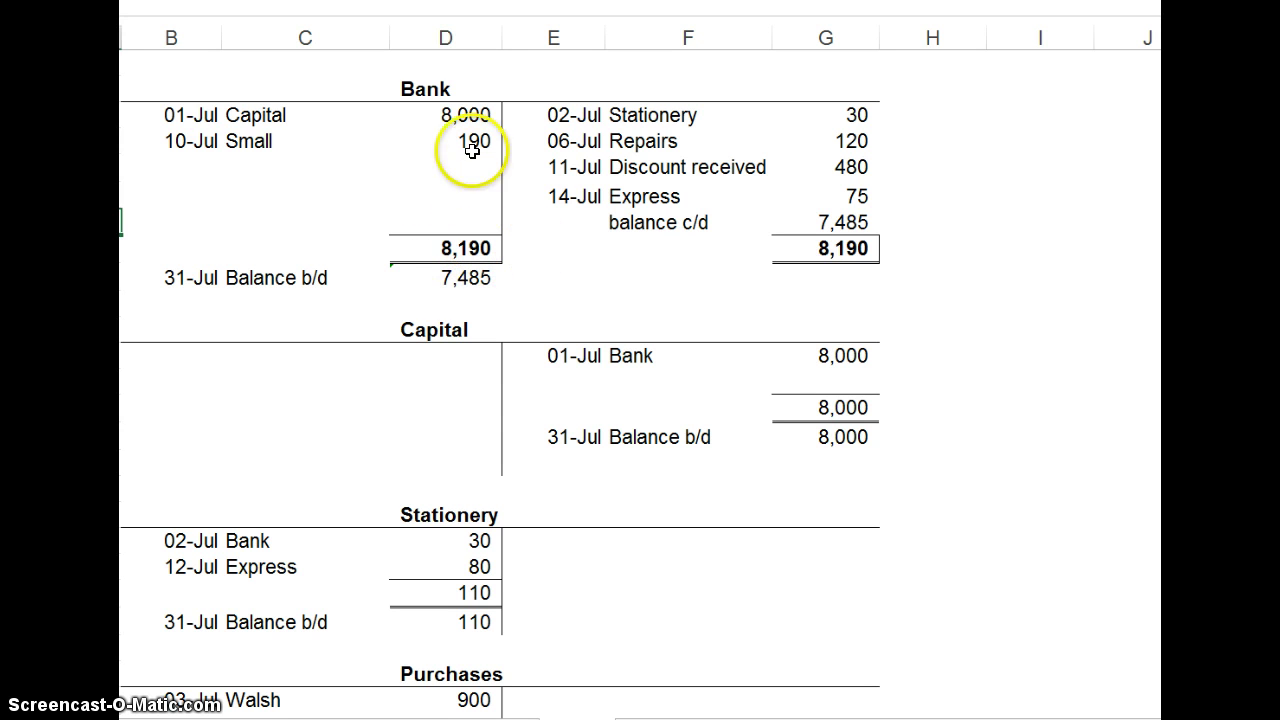
Step: Recalculate 8000 + 190 − 30 − 120 − 480 − 75 in Calculator, giving 7485
key(alt+Tab)
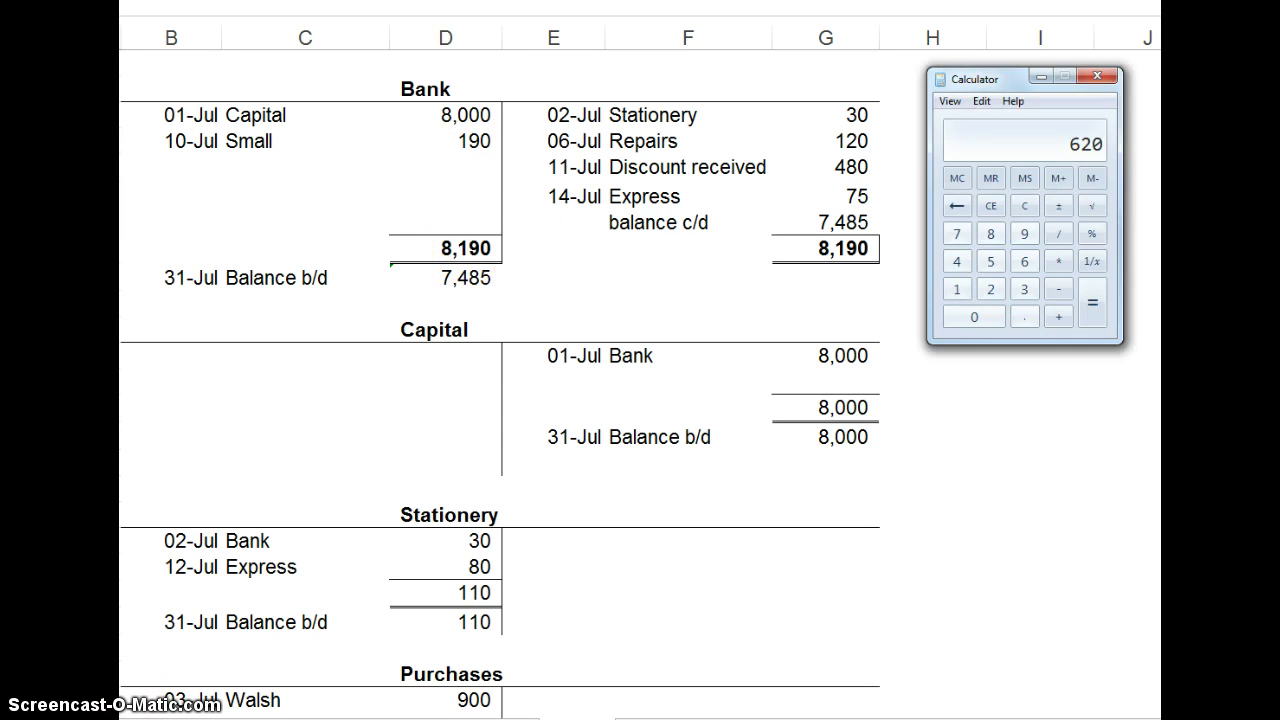
text(8190)
text(+190)
text(-)
text(30-120)
text(-480-75)
key(Return)
key(Escape)
text(8000 + 190)
key(minus)
text(30-120-)
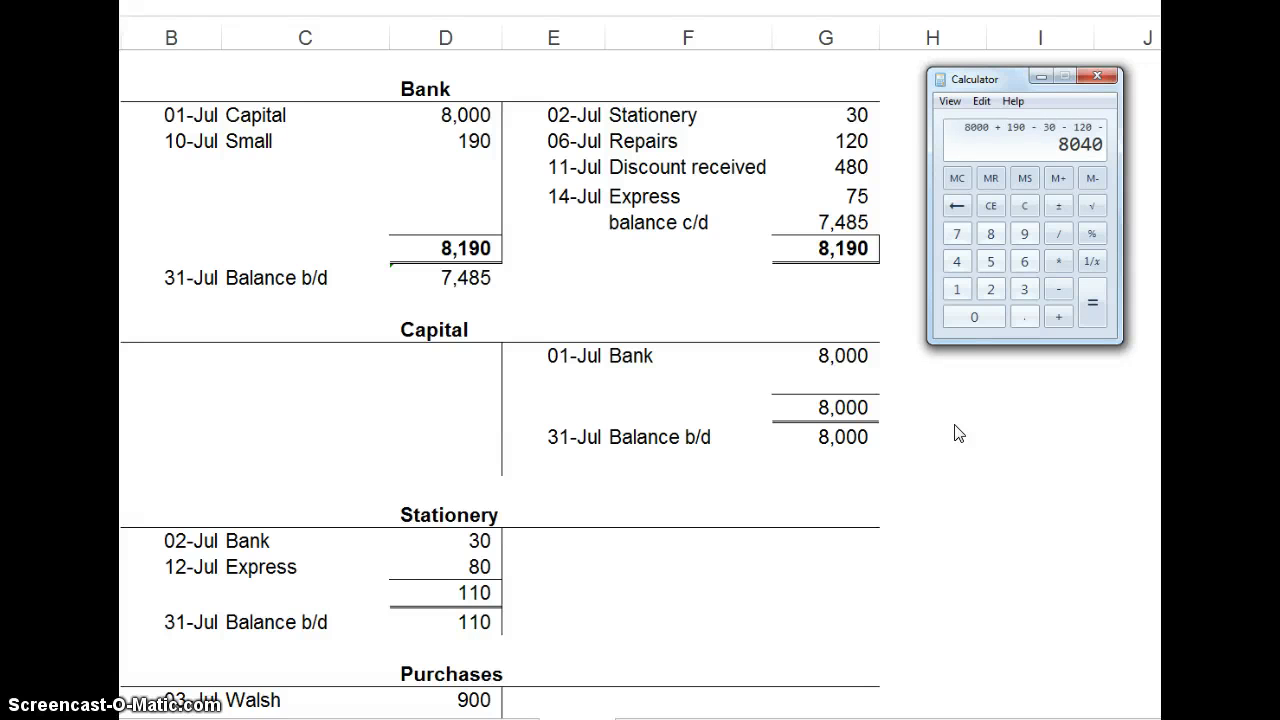
text(480-75)
key(Return)
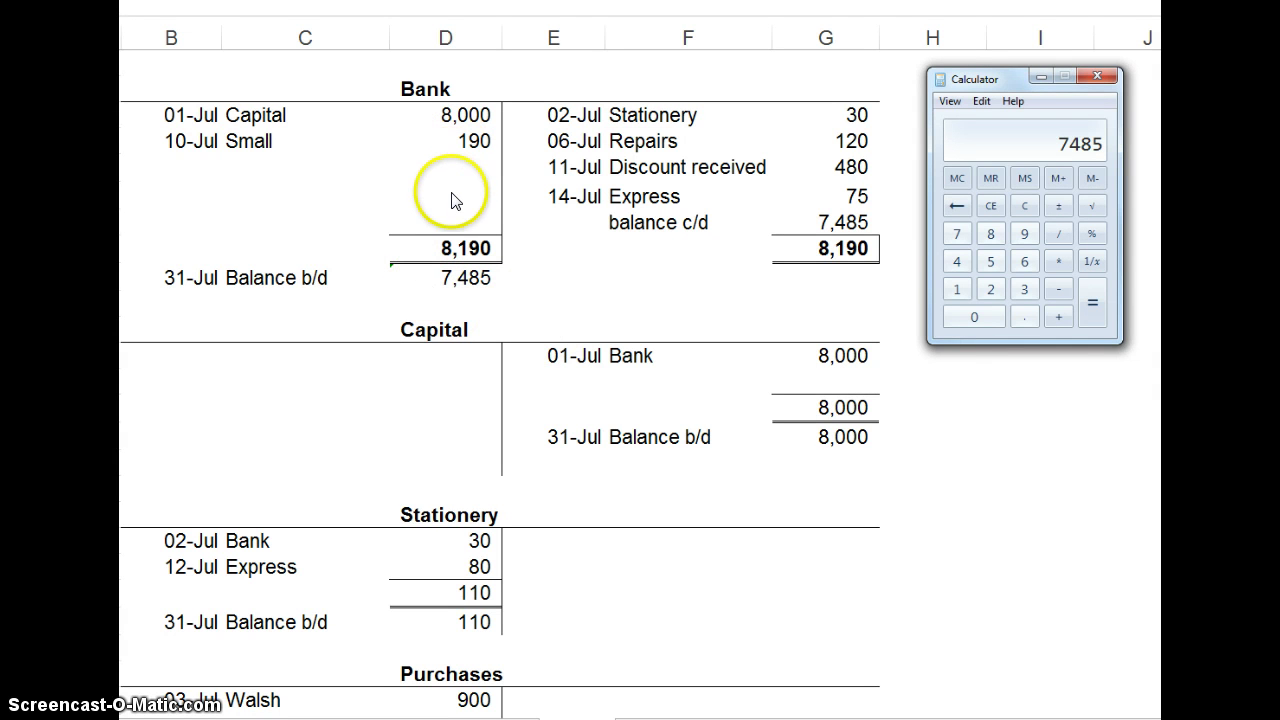
Step: Enter 7,485 as the Bank debit in the Trial Balance, bringing the Debit total to 10,500
key(alt+Tab)
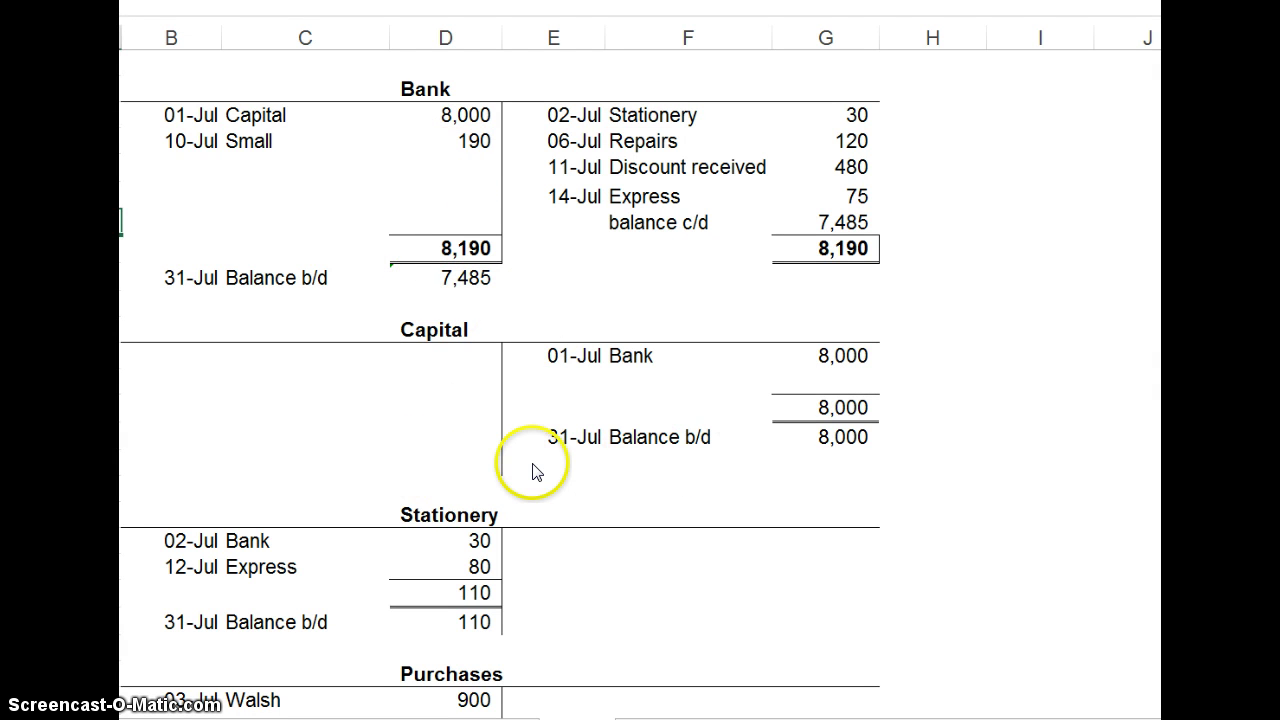
scroll(532, 470, down, 20)
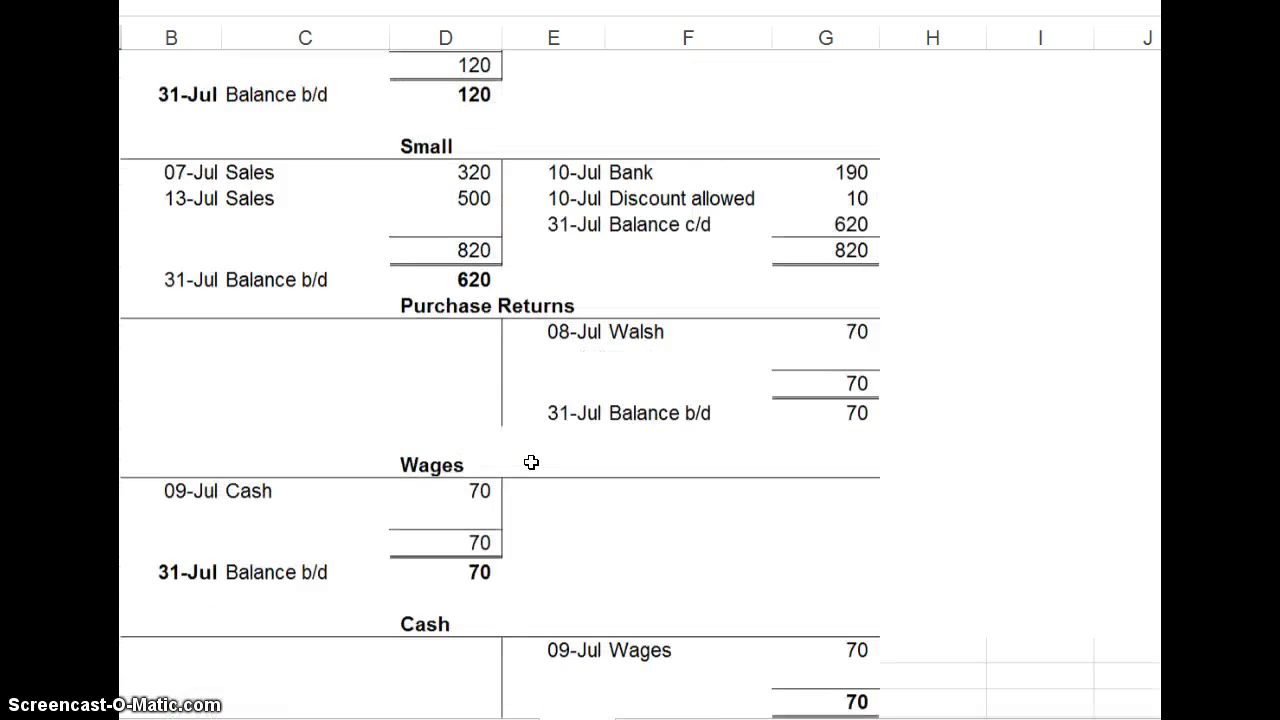
scroll(531, 462, down, 15)
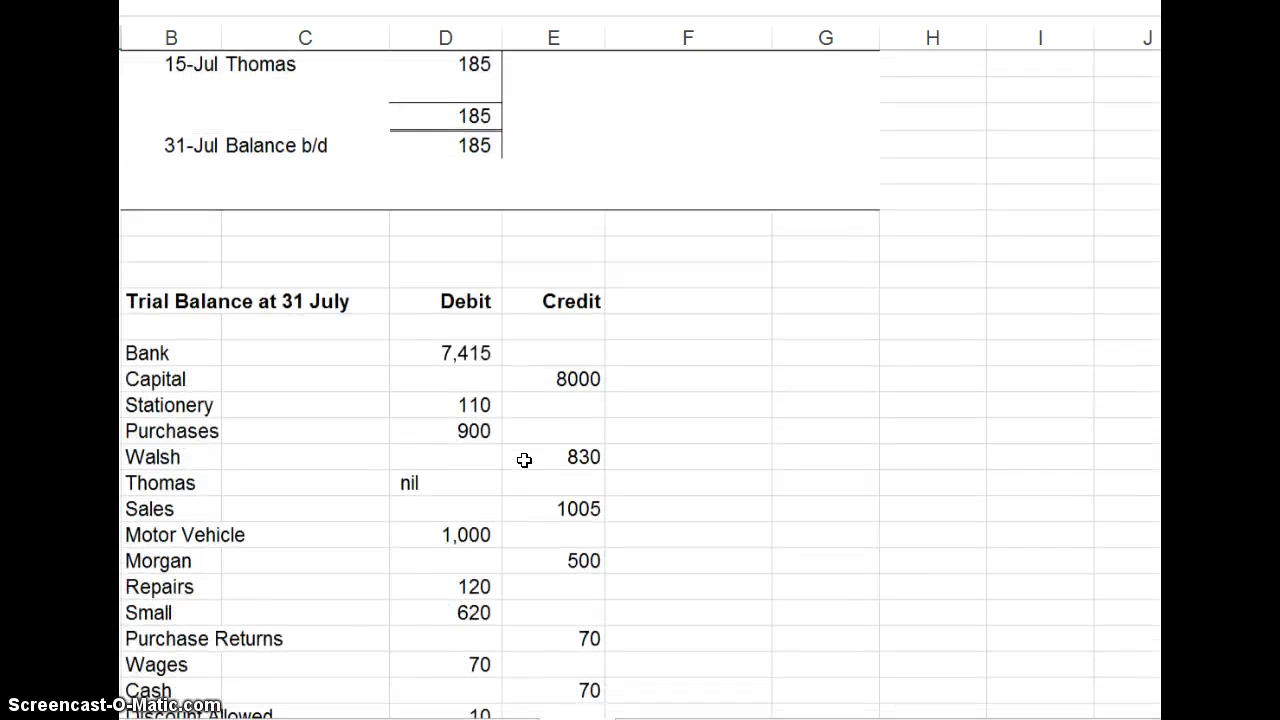
click(471, 350)
text(7,485)
key(Return)
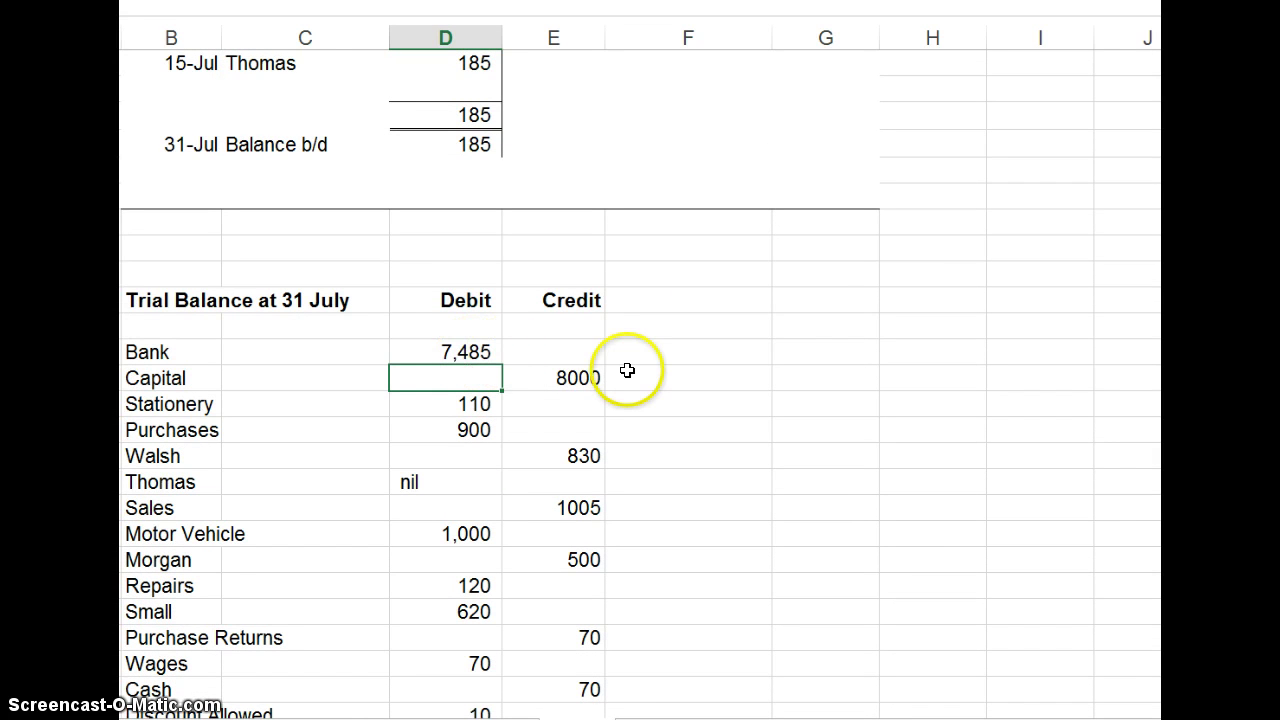
scroll(780, 463, down, 3)
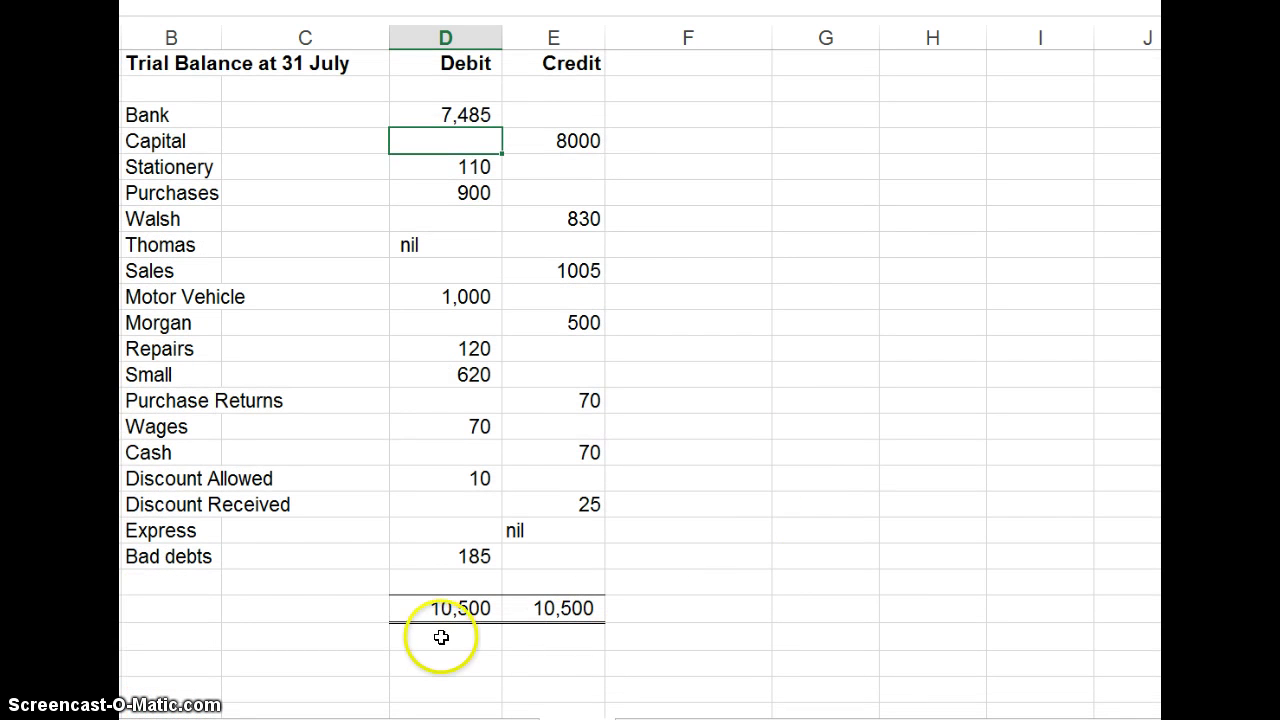